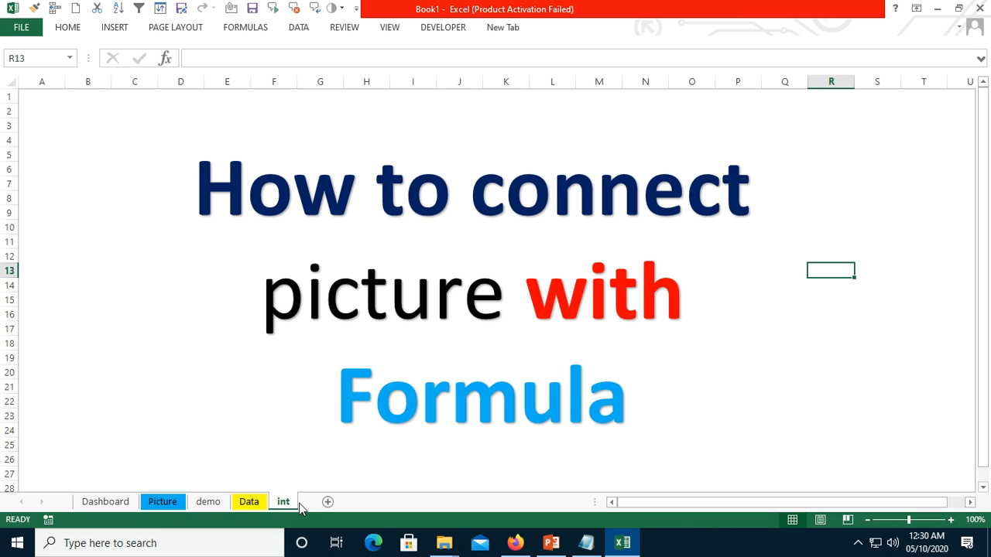
- Review the Dashboard, demo and Picture sheets, including the company logos listed on the Picture sheet
{"action": "left_click", "coordinate": [106, 502]}
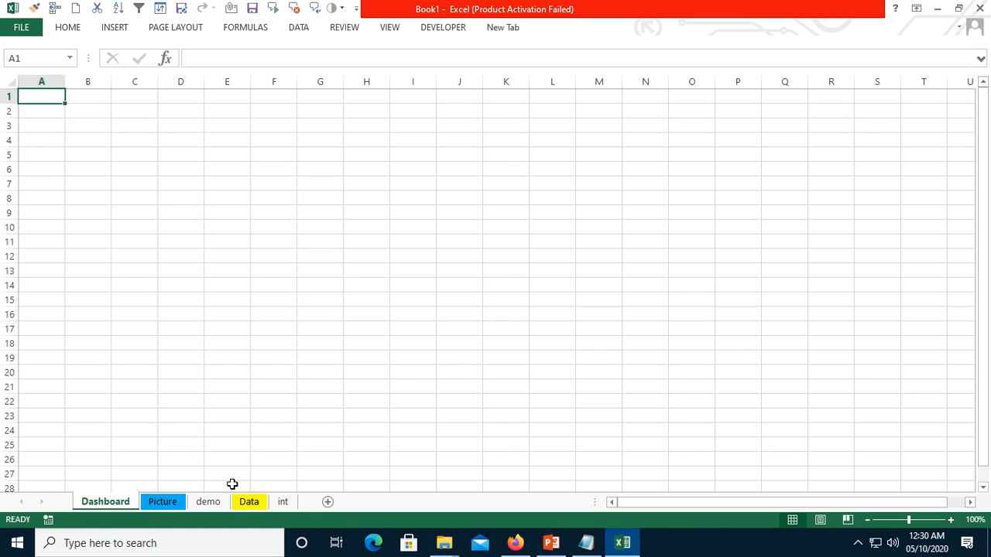
{"action": "left_click", "coordinate": [207, 503]}
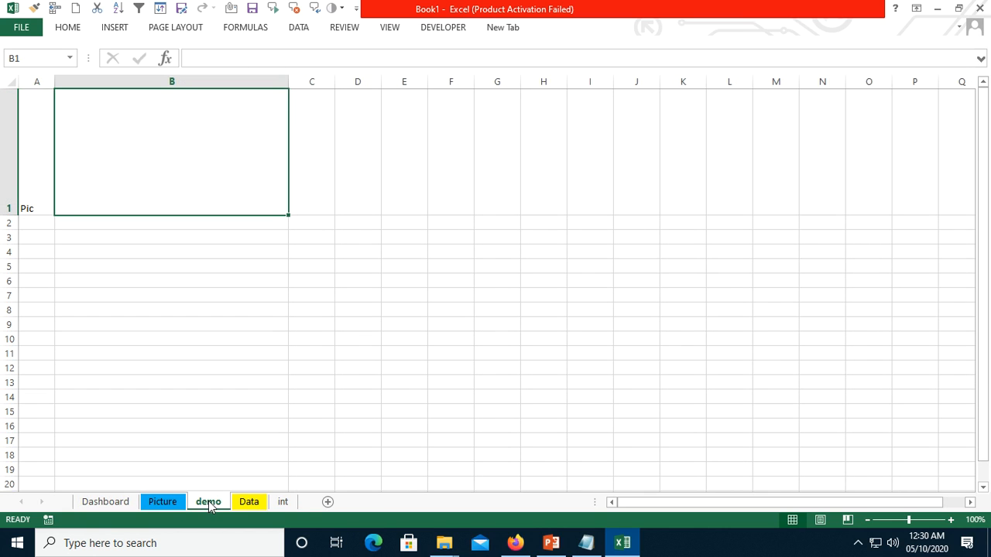
{"action": "left_click", "coordinate": [175, 504]}
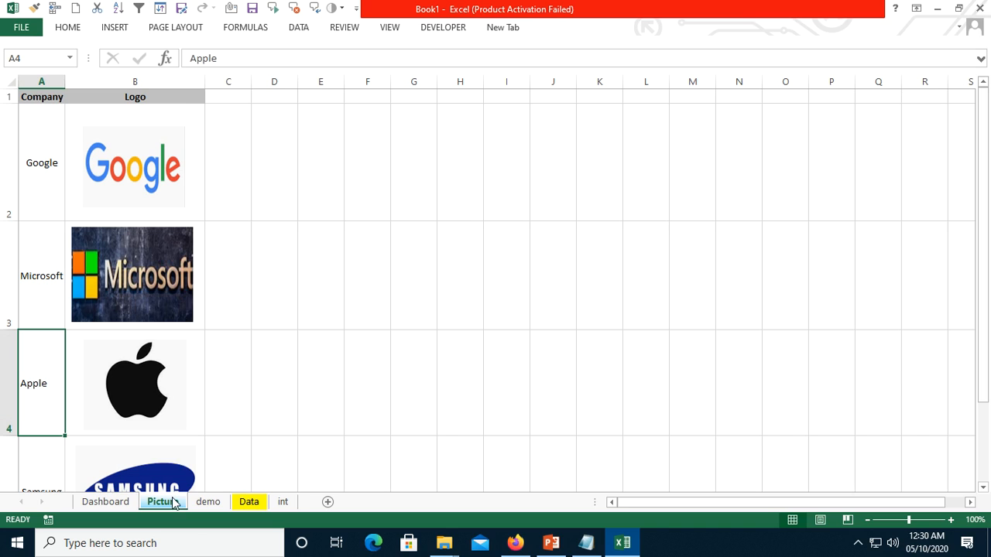
{"action": "left_click", "coordinate": [174, 142]}
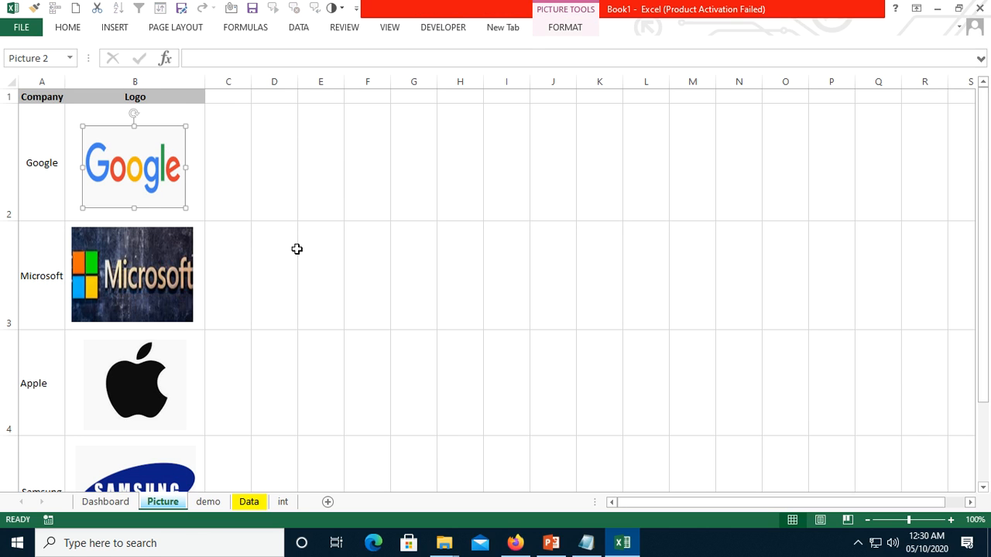
{"action": "scroll", "coordinate": [290, 250], "scroll_direction": "down", "scroll_amount": 2}
{"action": "scroll", "coordinate": [292, 250], "scroll_direction": "up", "scroll_amount": 2}
- Delete row 1 of the demo sheet, which holds the old Pic entry
{"action": "left_click", "coordinate": [202, 501]}
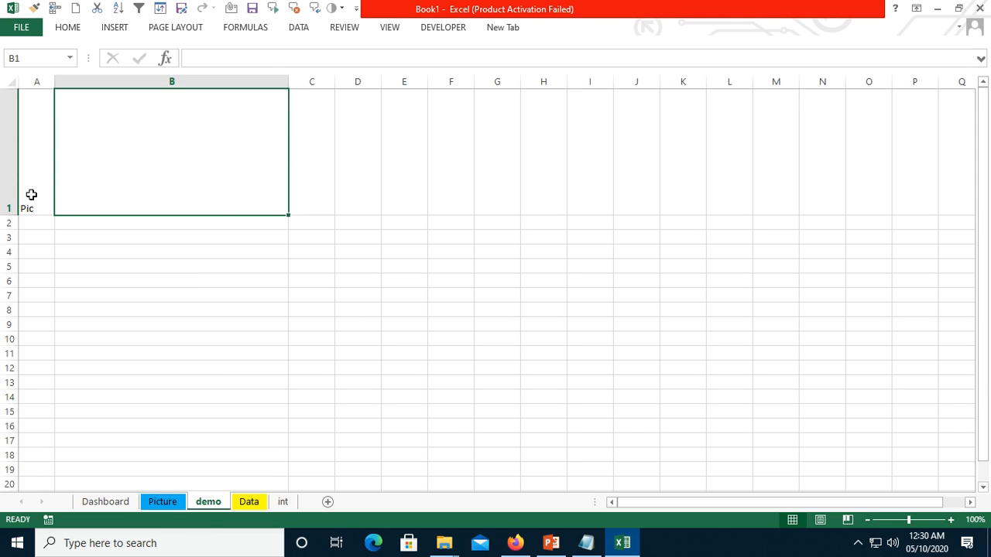
{"action": "left_click", "coordinate": [6, 182]}
{"action": "key", "text": "ctrl+minus"}
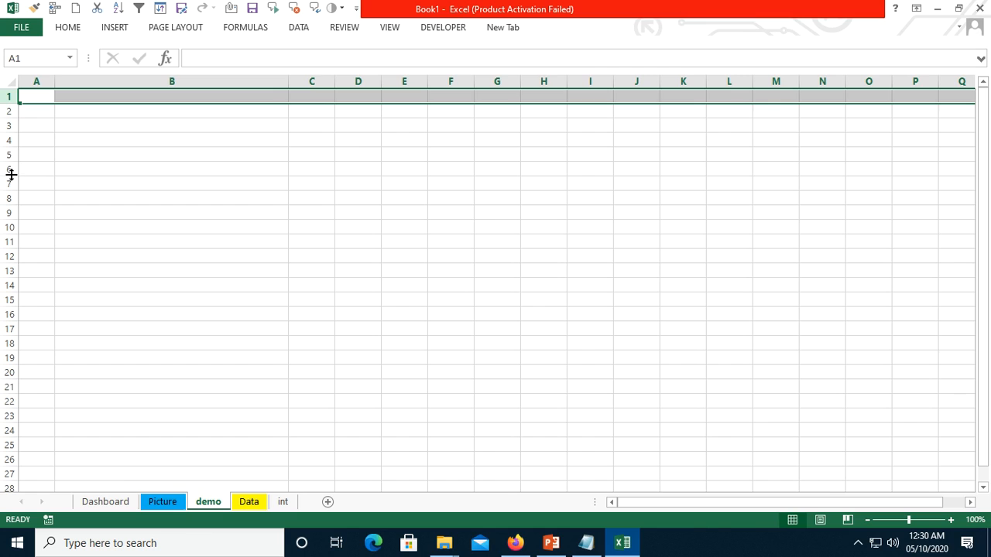
- Make row 1 of the demo sheet tall enough for a picture and enter "Pic" in cell A1
{"action": "left_click", "coordinate": [26, 122]}
{"action": "left_click", "coordinate": [39, 97]}
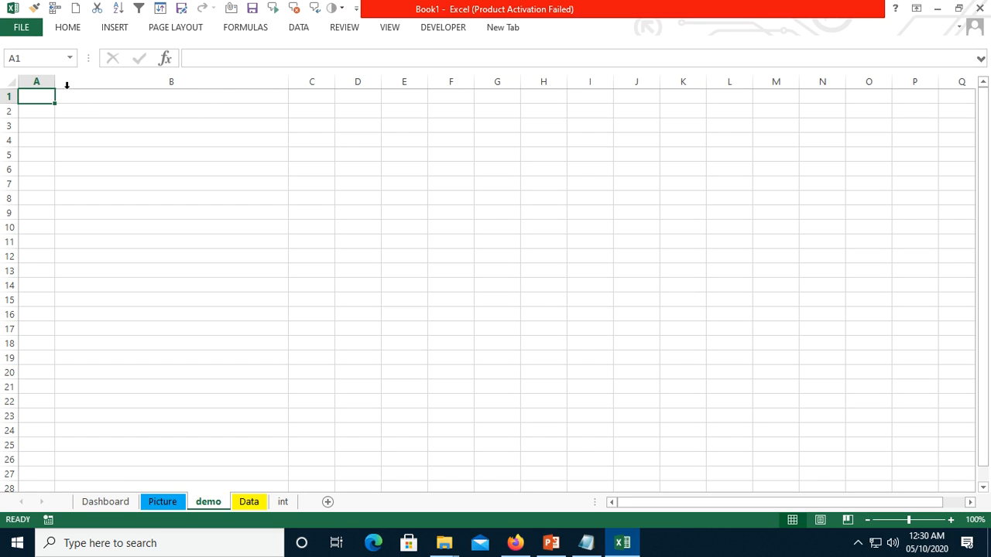
{"action": "left_click_drag", "start_coordinate": [16, 103], "coordinate": [24, 237]}
{"action": "left_click", "coordinate": [124, 134]}
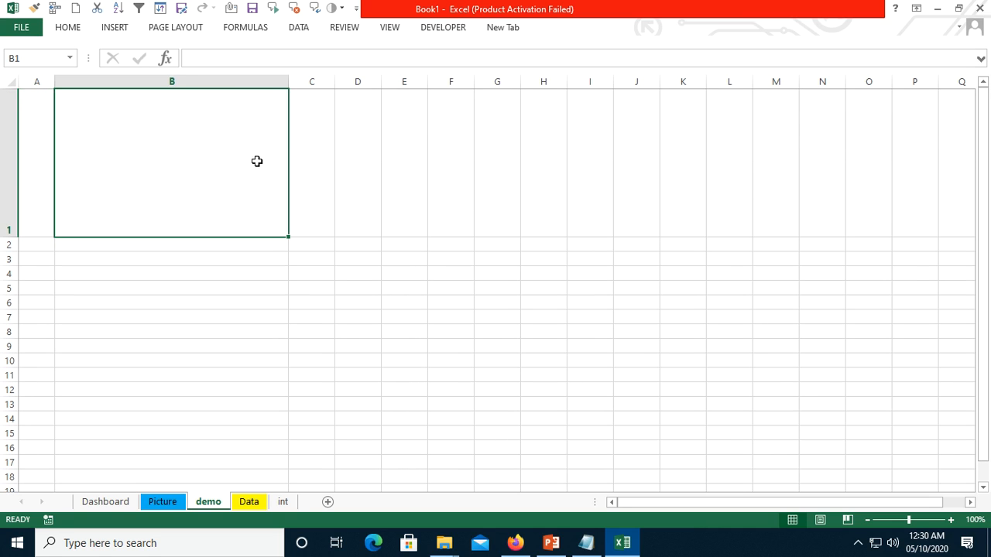
{"action": "left_click", "coordinate": [25, 166]}
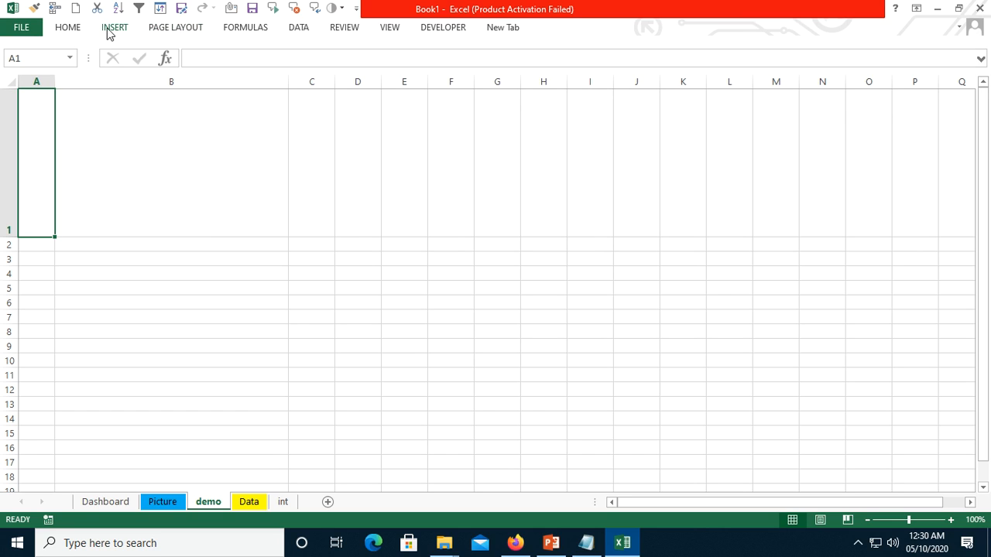
{"action": "type", "text": "Pic"}
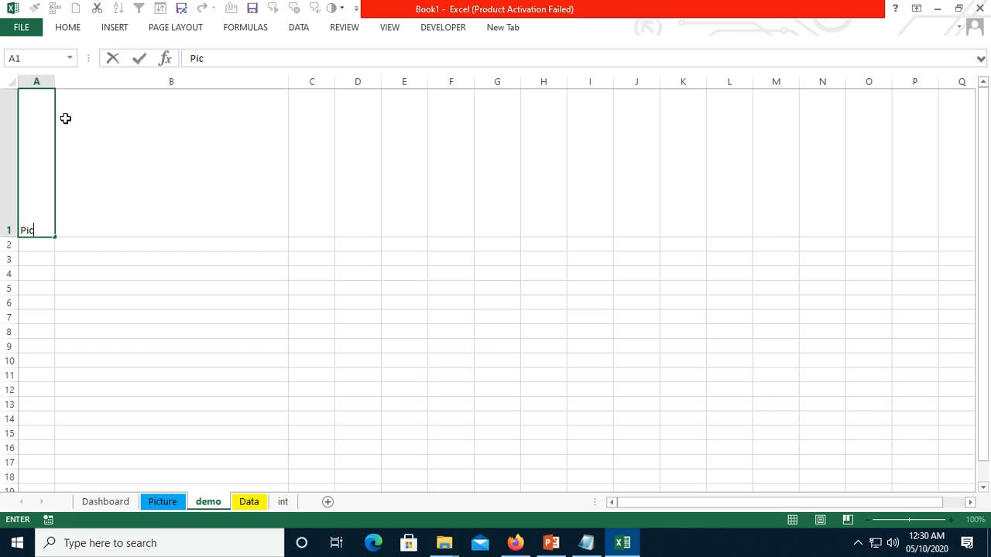
{"action": "left_click", "coordinate": [65, 117]}
- Look at the Google entry and its logo on the Picture sheet as the layout example
{"action": "left_click", "coordinate": [163, 502]}
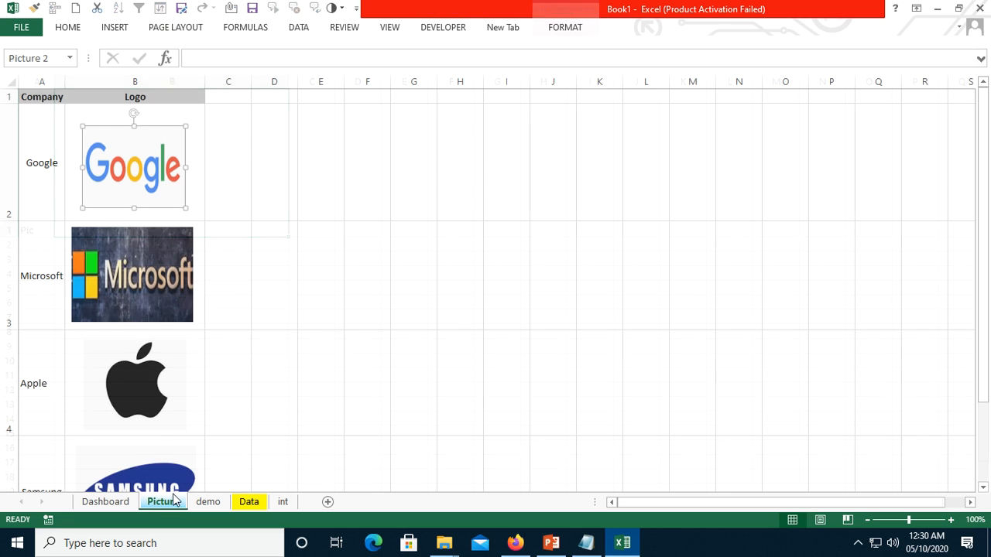
{"action": "left_click", "coordinate": [52, 172]}
{"action": "left_click", "coordinate": [133, 169]}
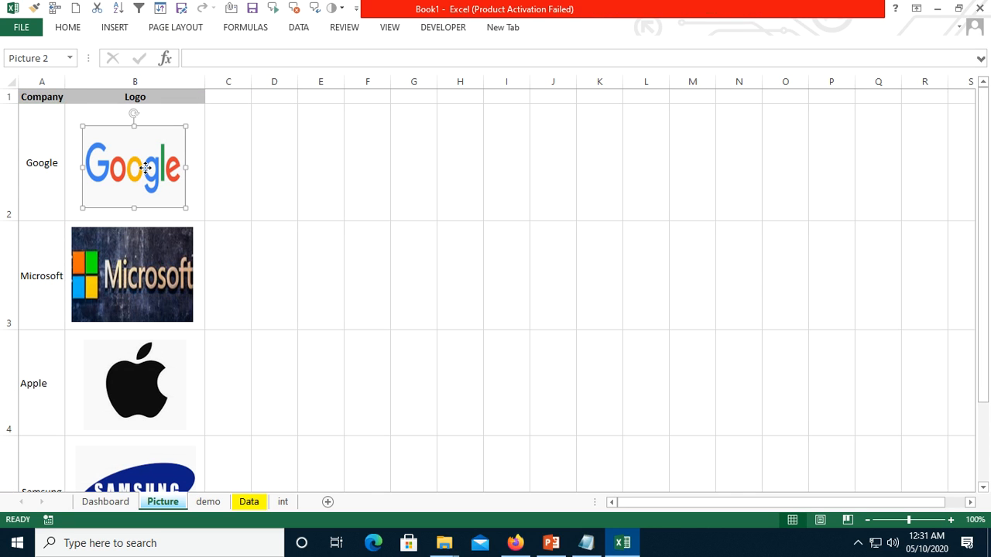
- On the demo sheet, center the text in cell A1 horizontally and vertically, and select cell B1
{"action": "left_click", "coordinate": [210, 502]}
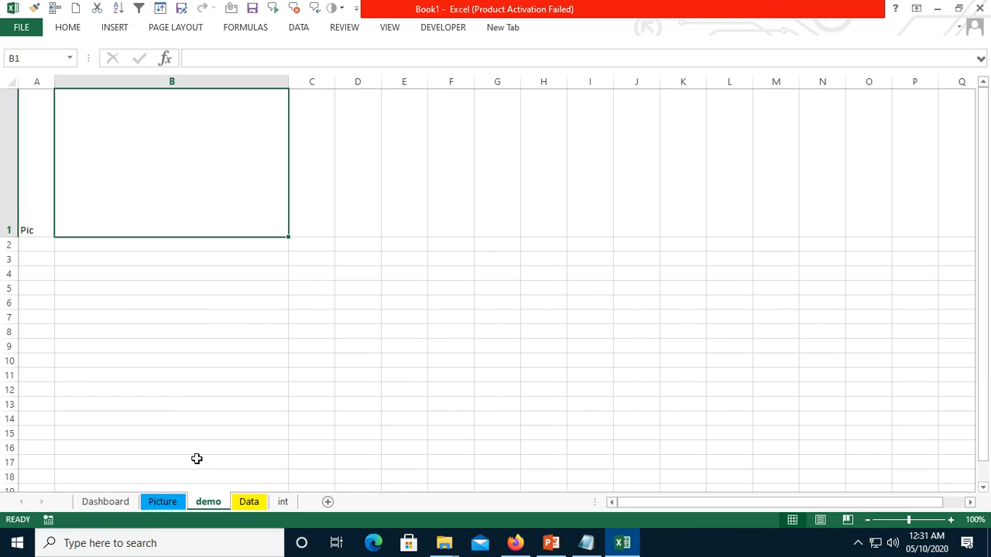
{"action": "left_click", "coordinate": [33, 195]}
{"action": "left_click", "coordinate": [71, 28]}
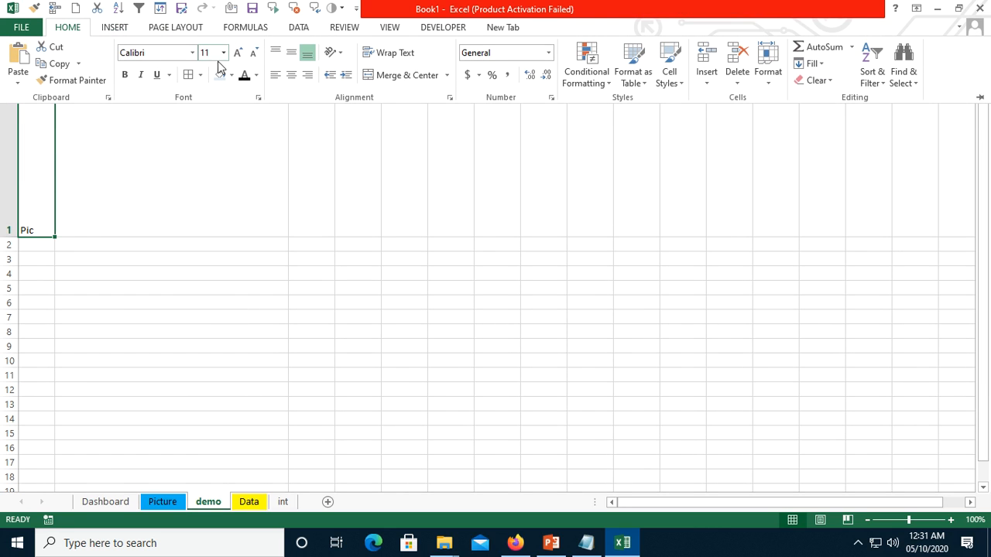
{"action": "left_click", "coordinate": [291, 77]}
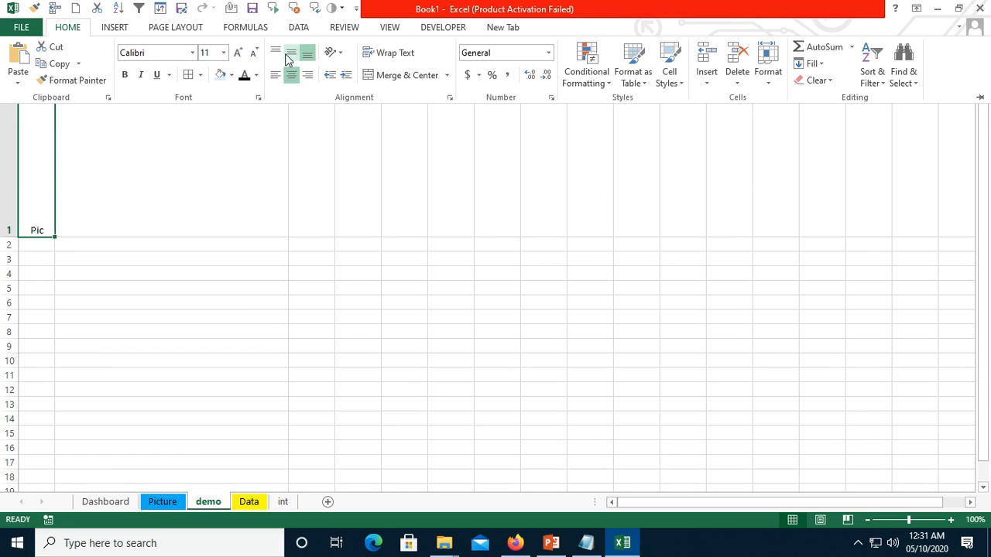
{"action": "left_click", "coordinate": [291, 53]}
{"action": "left_click", "coordinate": [151, 152]}
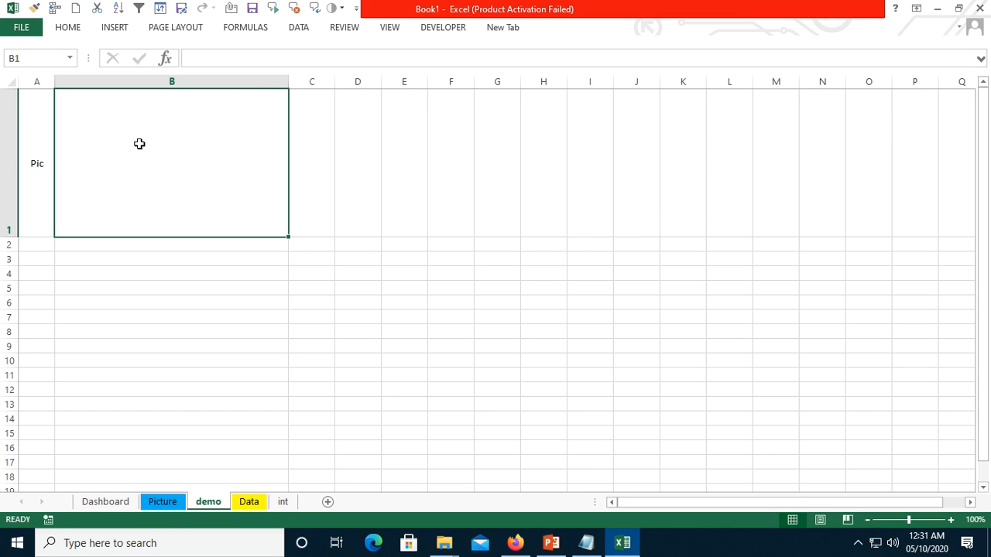
{"action": "left_click", "coordinate": [115, 27]}
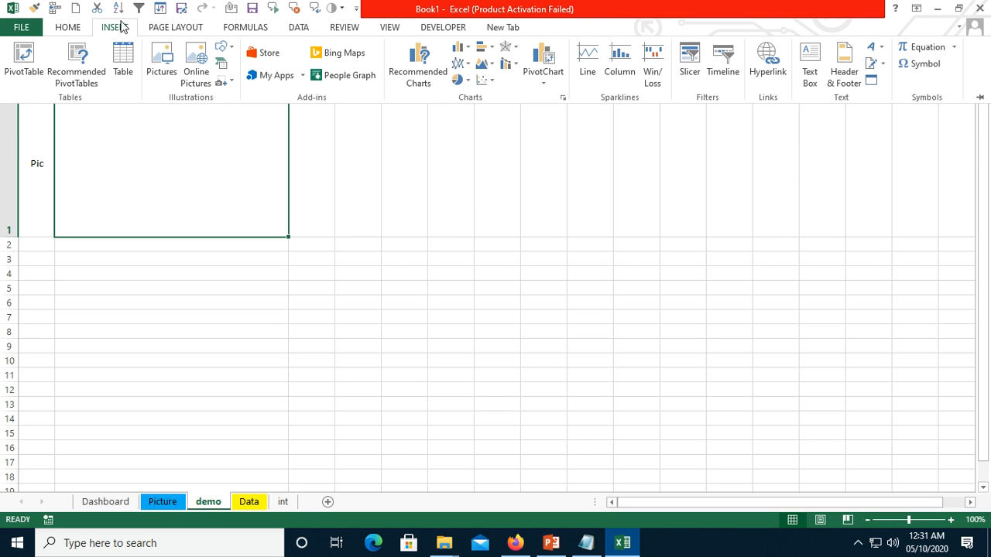
{"action": "left_click", "coordinate": [165, 62]}
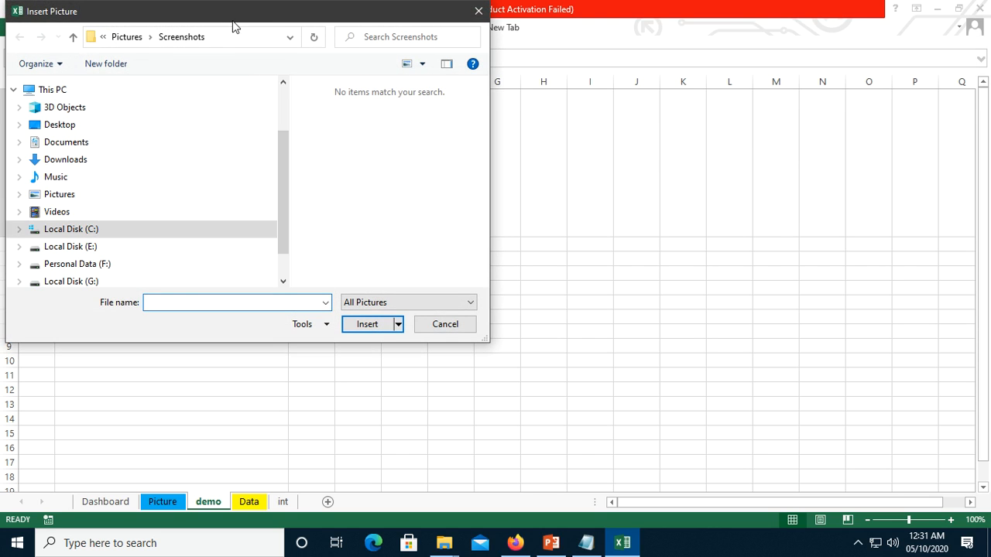
{"action": "left_click_drag", "start_coordinate": [234, 27], "coordinate": [601, 66]}
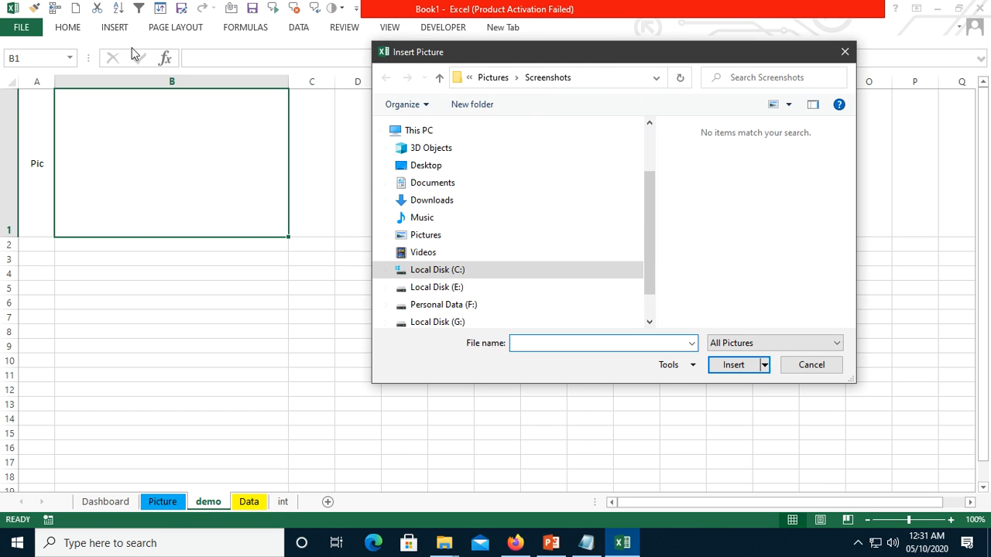
{"action": "left_click", "coordinate": [809, 368]}
- Insert a screen clipping of the dark blue oval Samsung logo from Firefox's image results into cell B1 and position it inside the cell
{"action": "left_click", "coordinate": [515, 542]}
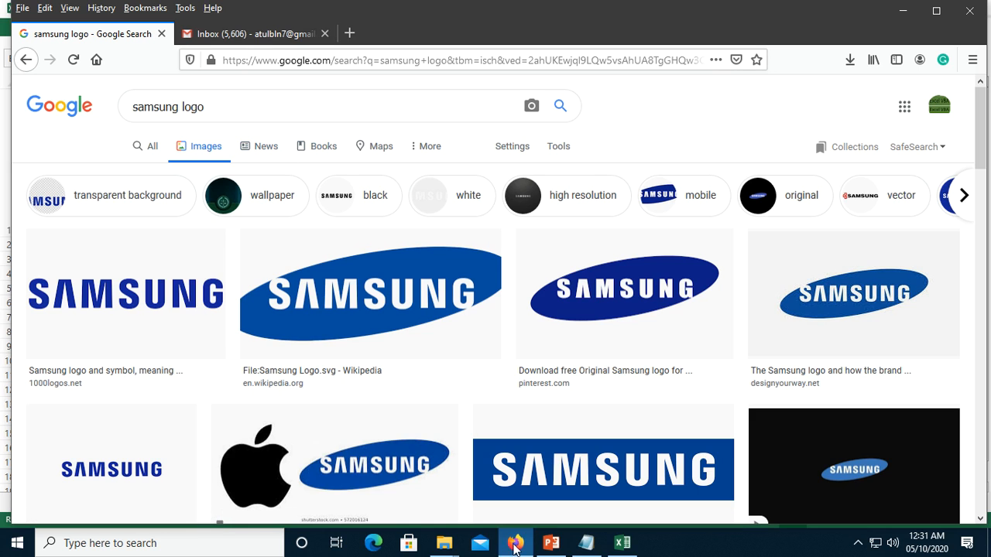
{"action": "left_click", "coordinate": [622, 542]}
{"action": "left_click", "coordinate": [108, 27]}
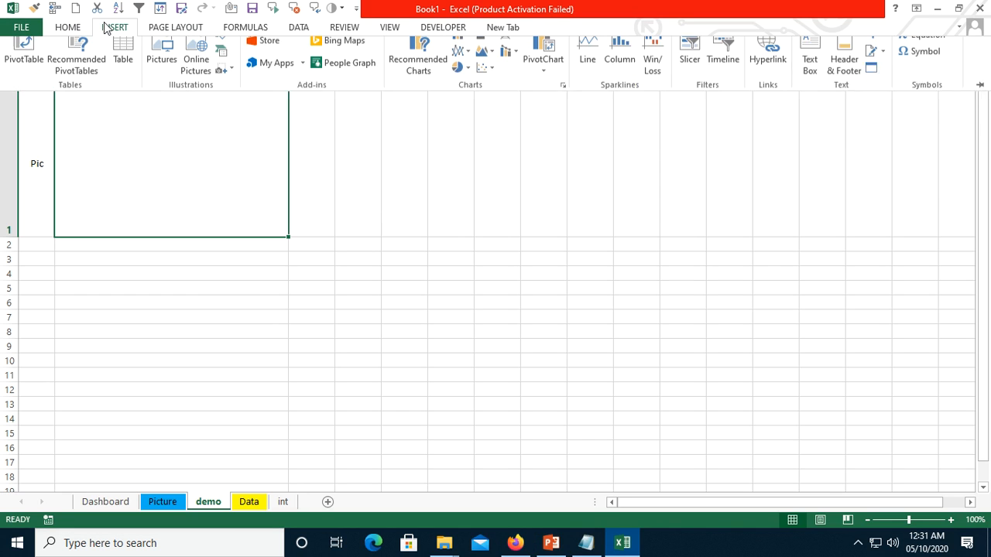
{"action": "left_click", "coordinate": [220, 84]}
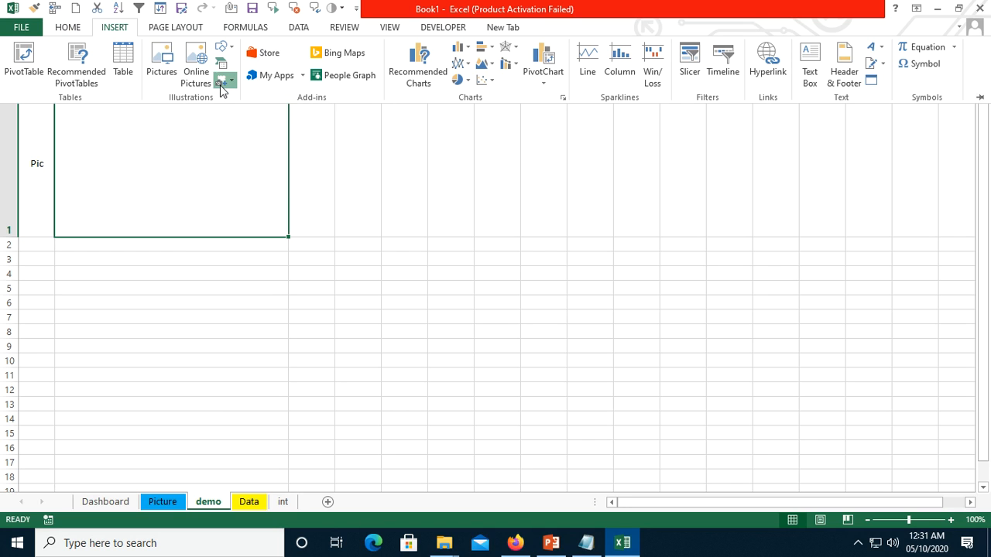
{"action": "left_click", "coordinate": [255, 192]}
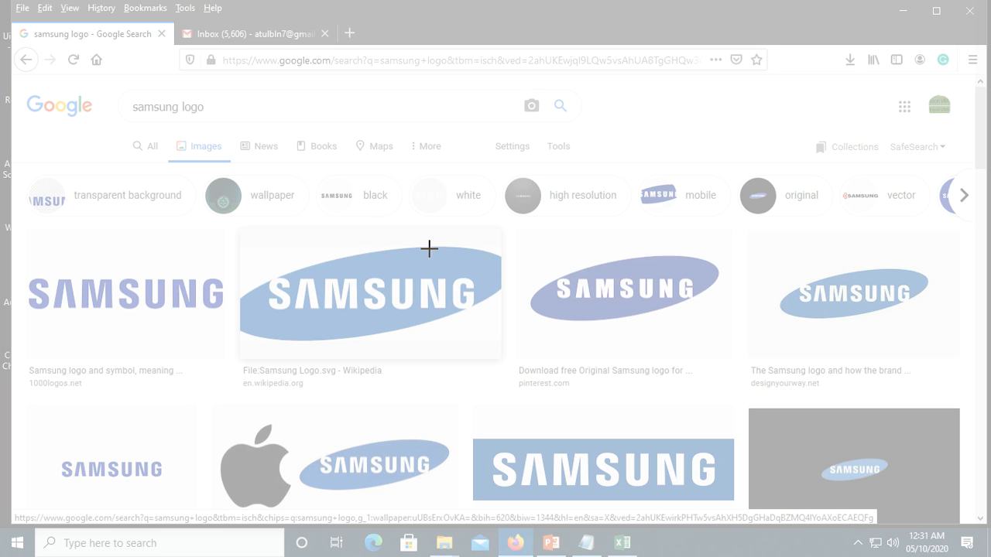
{"action": "left_click_drag", "start_coordinate": [516, 235], "coordinate": [728, 343]}
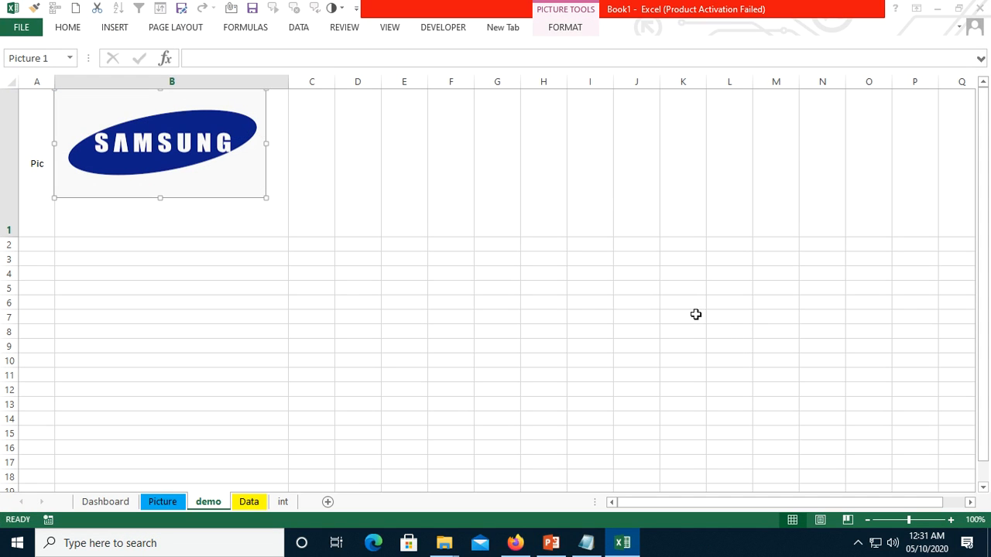
{"action": "left_click_drag", "start_coordinate": [142, 129], "coordinate": [152, 144]}
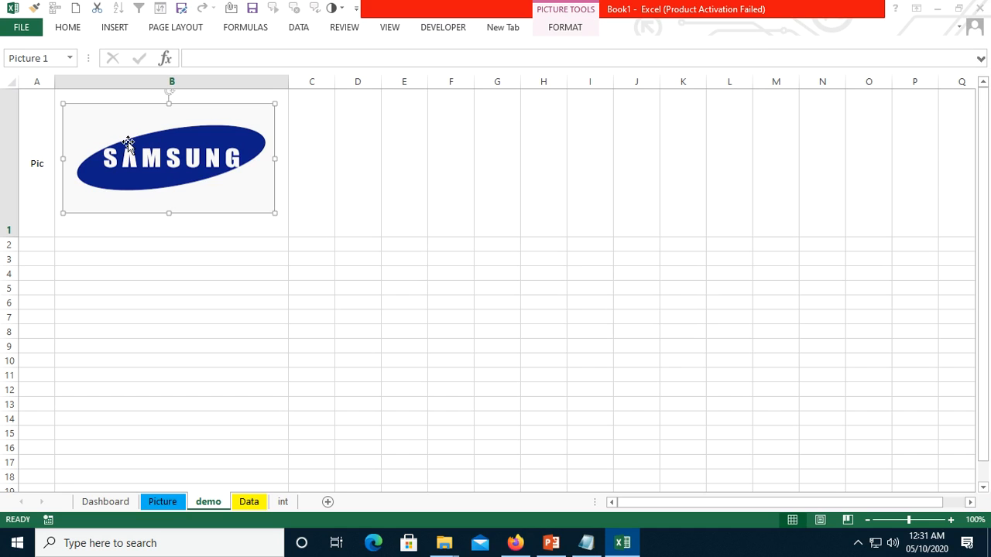
- Enter "Pic2" in cell A2 and make row 2 about as tall as row 1
{"action": "left_click", "coordinate": [38, 248]}
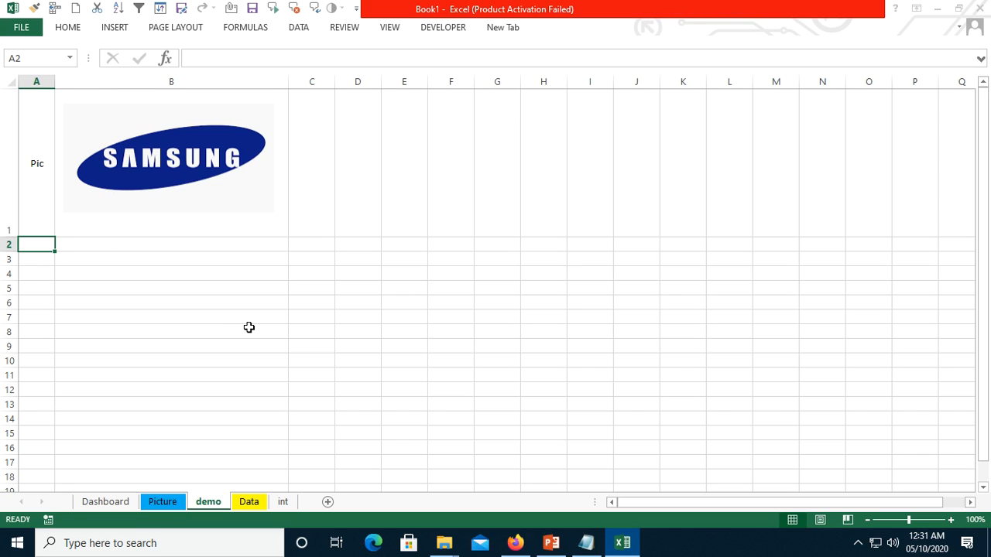
{"action": "type", "text": "Pic"}
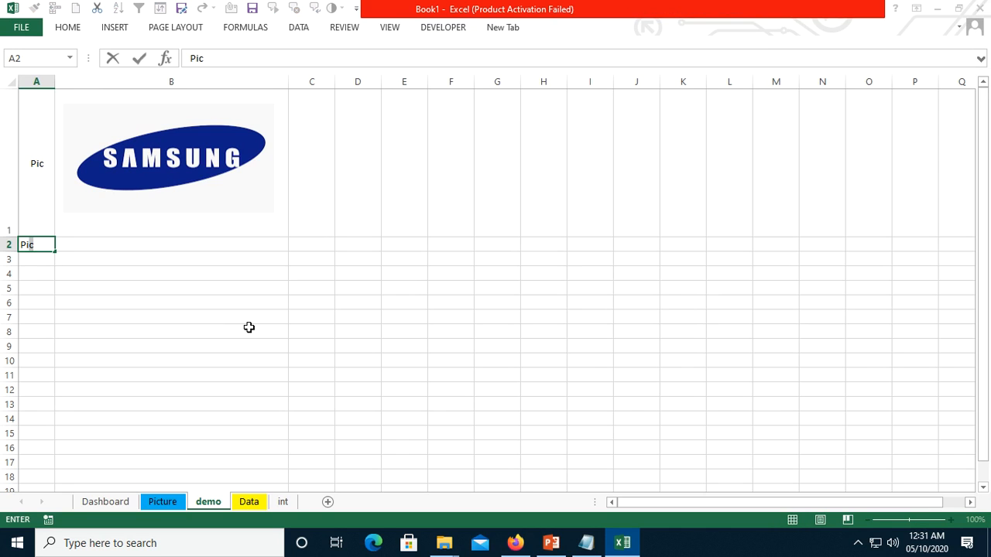
{"action": "type", "text": "2"}
{"action": "key", "text": "Return"}
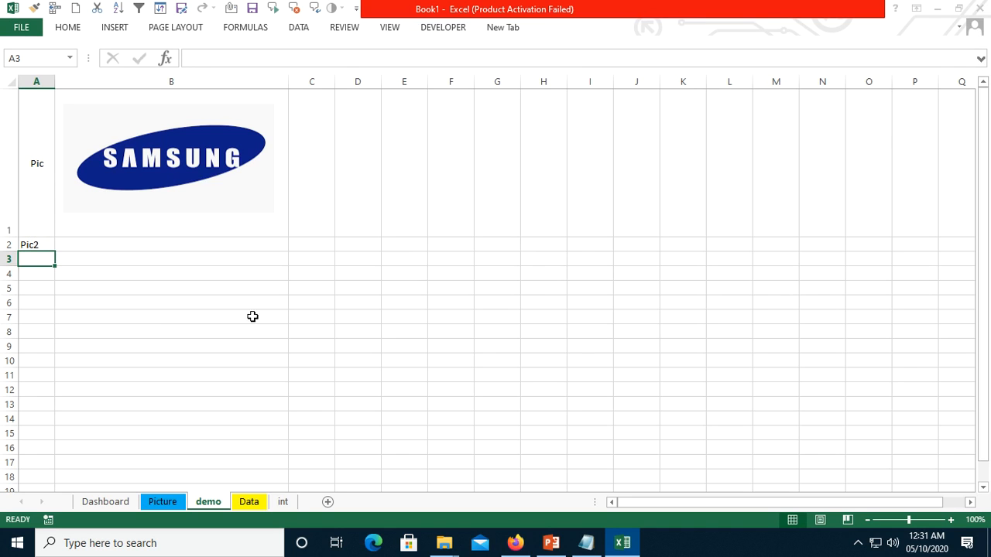
{"action": "left_click_drag", "start_coordinate": [16, 253], "coordinate": [20, 385]}
{"action": "left_click", "coordinate": [47, 346]}
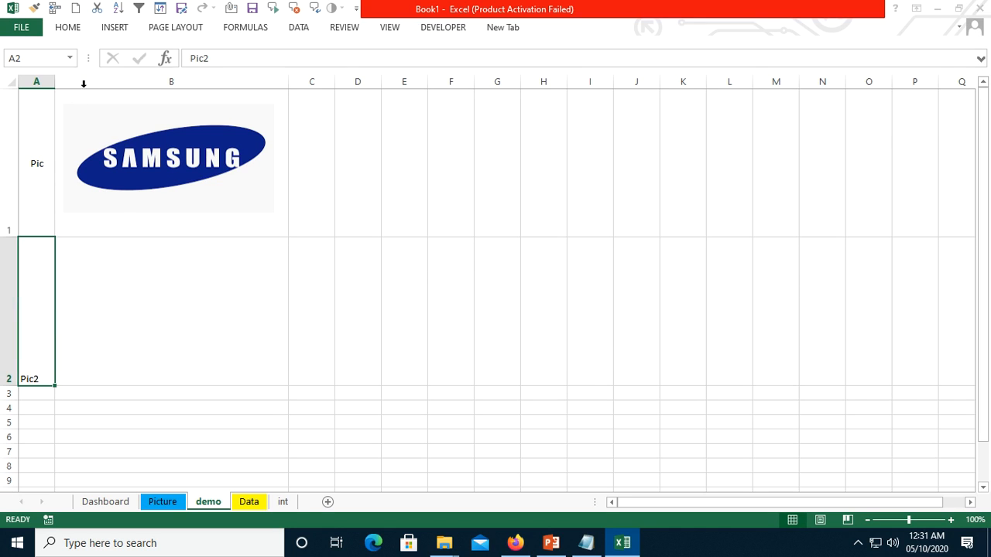
- Insert a screen clipping of the black Apple logo from the browser's image results into cell B2
{"action": "left_click", "coordinate": [130, 277]}
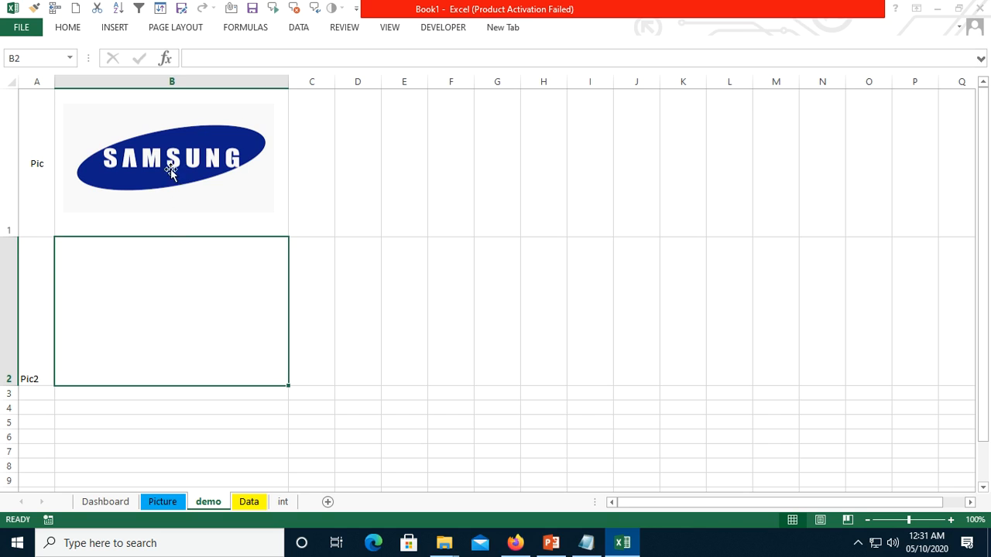
{"action": "left_click", "coordinate": [113, 27]}
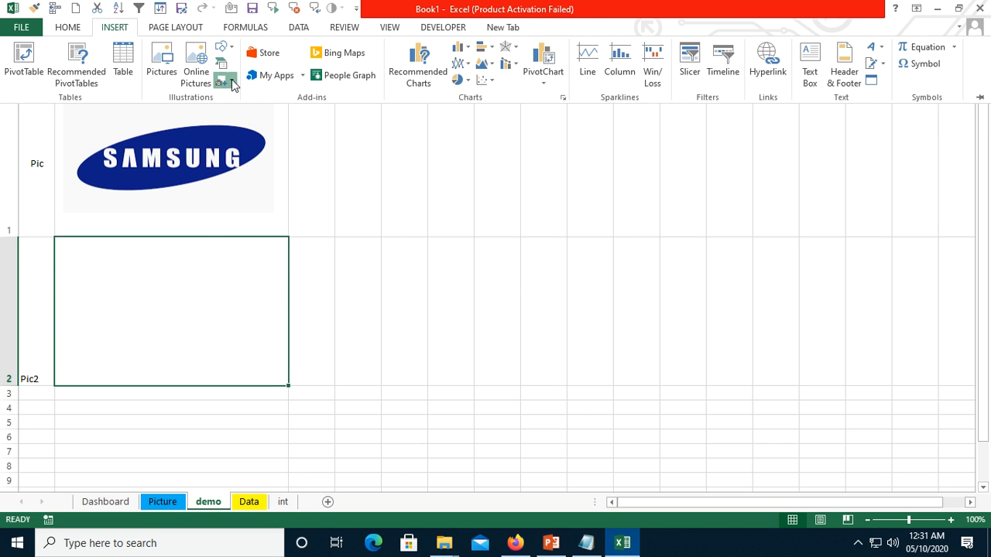
{"action": "left_click", "coordinate": [231, 84]}
{"action": "left_click", "coordinate": [224, 195]}
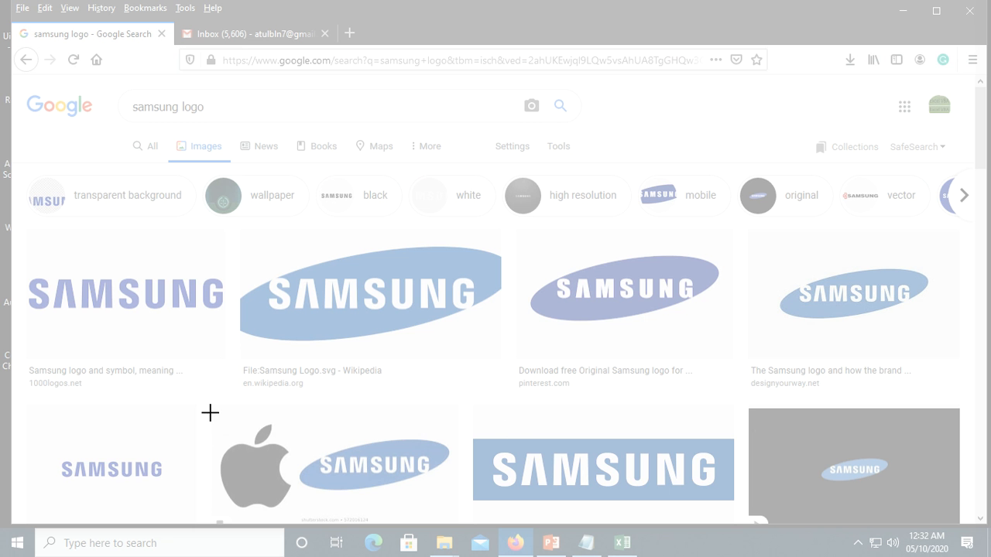
{"action": "left_click_drag", "start_coordinate": [210, 412], "coordinate": [299, 519]}
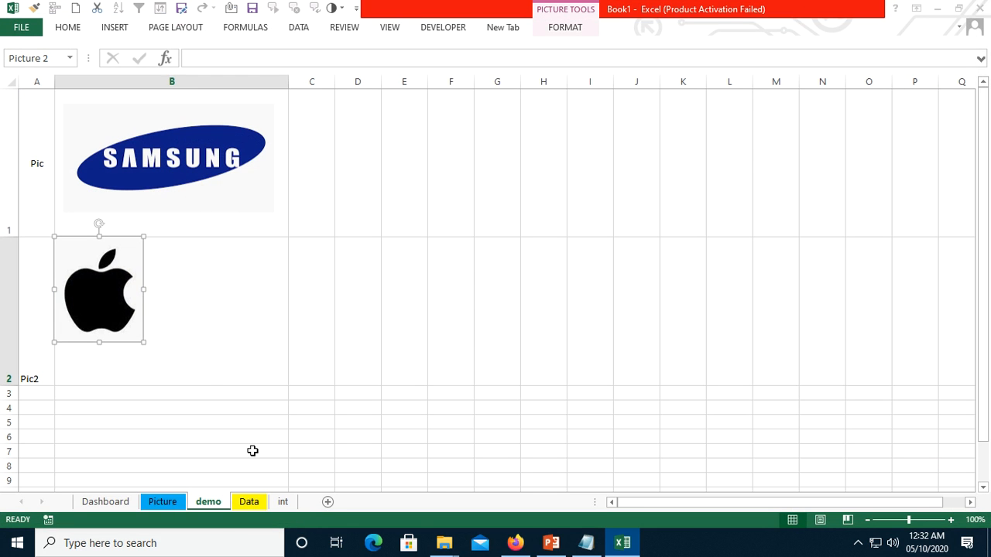
- Widen and slightly heighten the Apple logo picture, and position it near the middle of cell B2
{"action": "left_click_drag", "start_coordinate": [106, 297], "coordinate": [260, 330]}
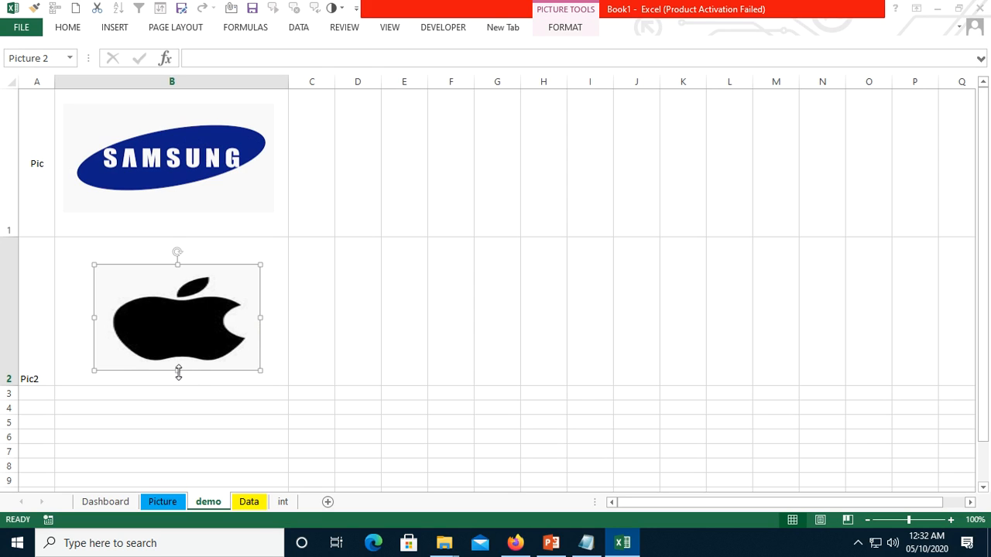
{"action": "left_click_drag", "start_coordinate": [178, 372], "coordinate": [178, 378]}
{"action": "left_click_drag", "start_coordinate": [175, 340], "coordinate": [168, 331]}
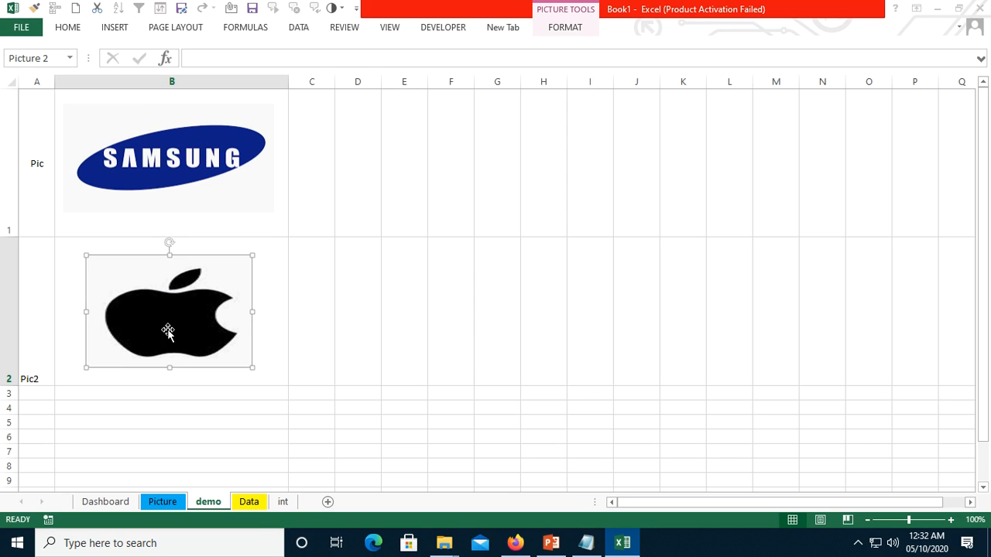
- Review the company names and matching logos for Google, Microsoft, Apple and Samsung on the Picture sheet
{"action": "left_click", "coordinate": [44, 349]}
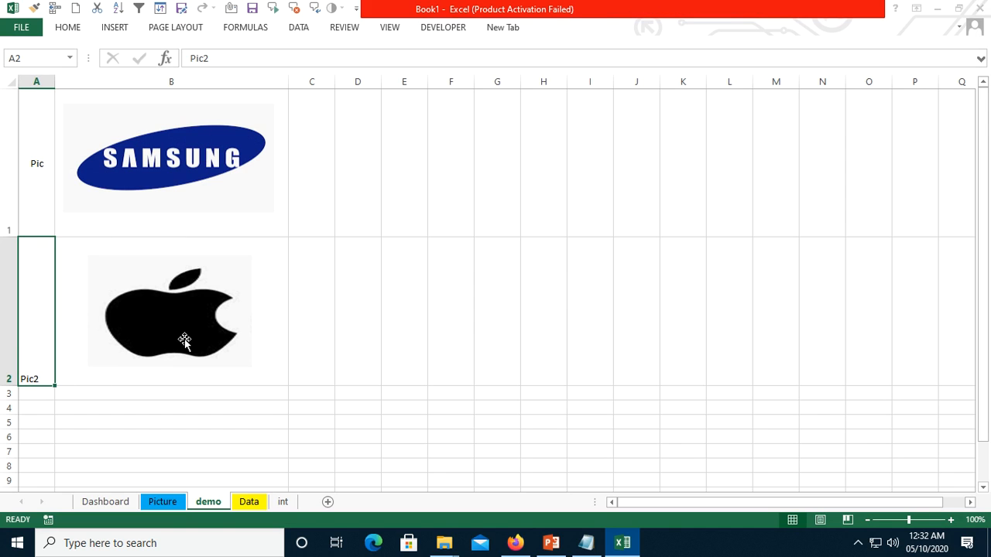
{"action": "left_click", "coordinate": [165, 502]}
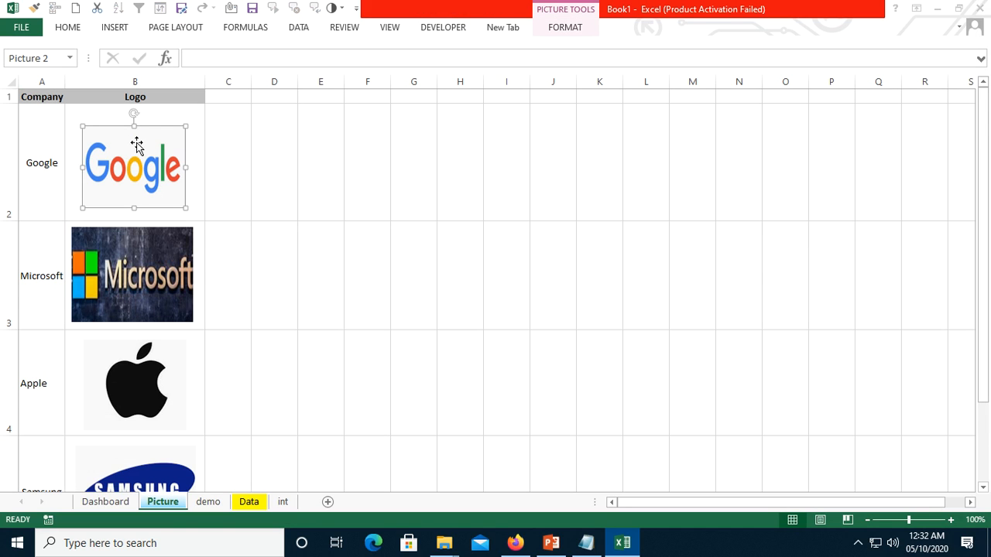
{"action": "left_click", "coordinate": [41, 176]}
{"action": "left_click", "coordinate": [130, 166]}
{"action": "left_click", "coordinate": [54, 277]}
{"action": "left_click", "coordinate": [161, 271]}
{"action": "left_click", "coordinate": [36, 382]}
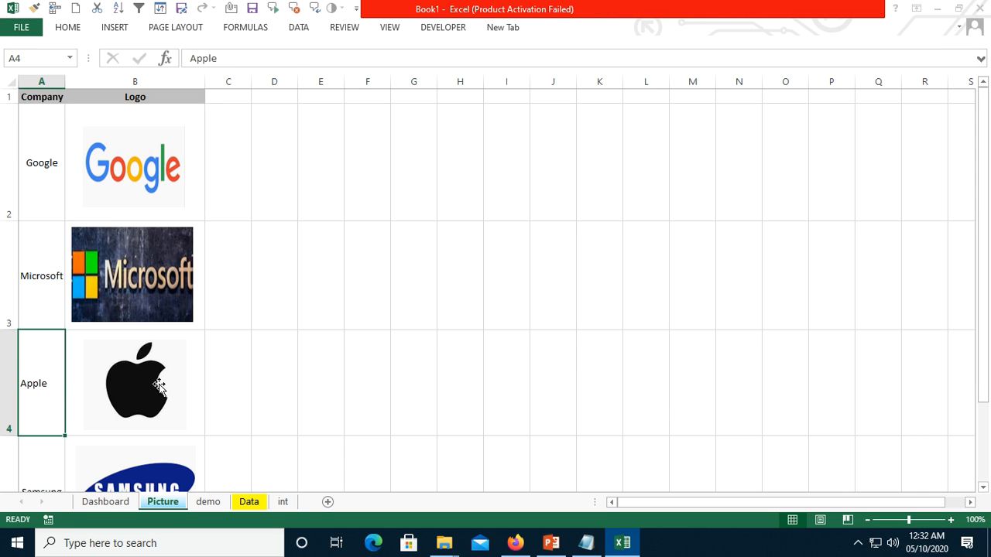
{"action": "left_click", "coordinate": [158, 385]}
{"action": "scroll", "coordinate": [150, 382], "scroll_direction": "down", "scroll_amount": 3}
{"action": "left_click", "coordinate": [58, 190]}
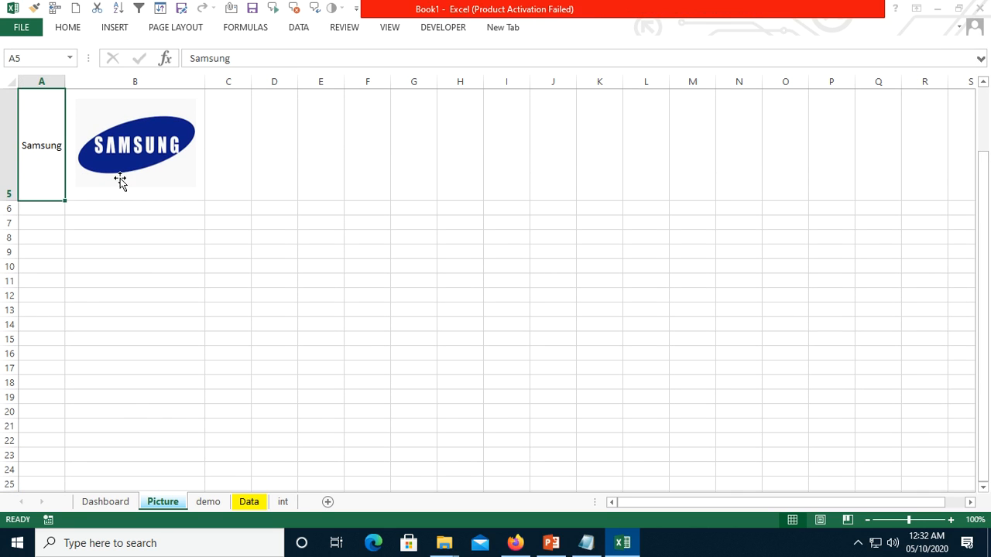
{"action": "left_click", "coordinate": [122, 181]}
{"action": "scroll", "coordinate": [192, 166], "scroll_direction": "up", "scroll_amount": 3}
- Delete the defined names Apple, Company and Microsoft from the workbook using the Name Manager
{"action": "left_click", "coordinate": [245, 28]}
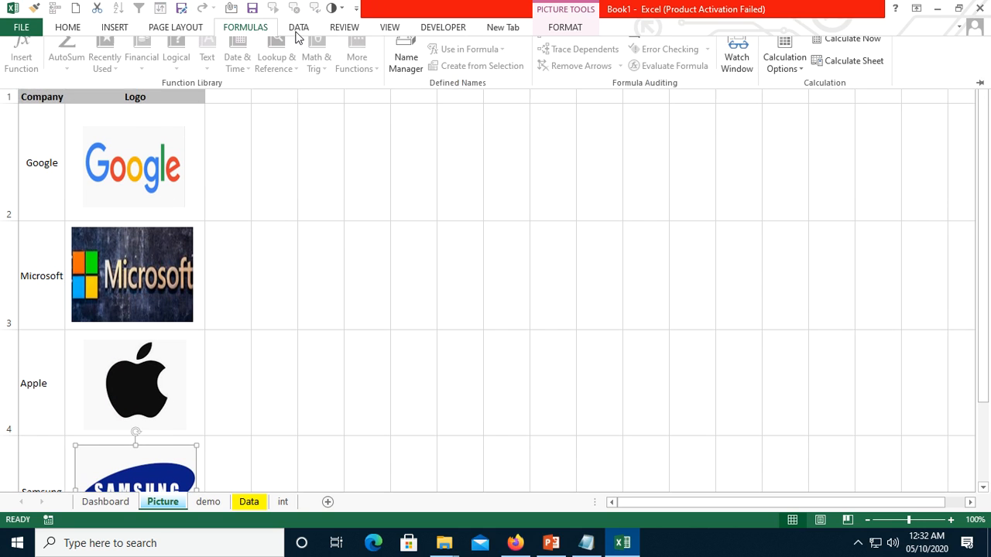
{"action": "left_click", "coordinate": [405, 69]}
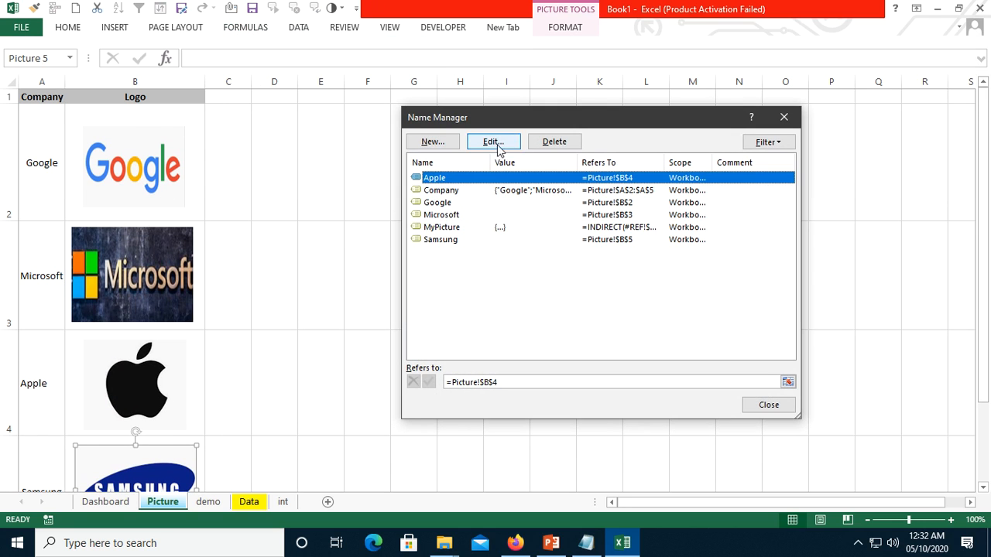
{"action": "left_click", "coordinate": [554, 142]}
{"action": "left_click", "coordinate": [471, 307]}
{"action": "left_click", "coordinate": [441, 185]}
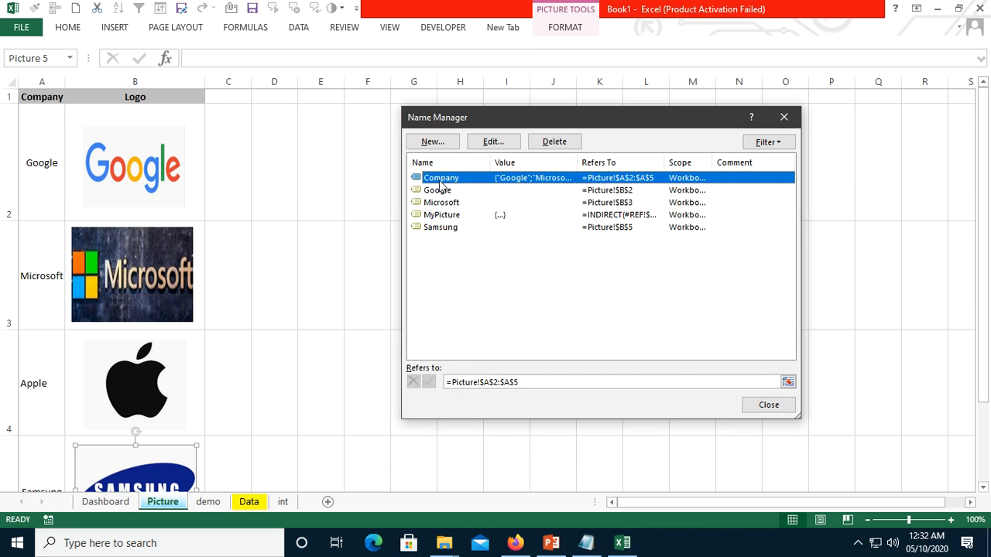
{"action": "left_click", "coordinate": [554, 142]}
{"action": "left_click", "coordinate": [463, 306]}
{"action": "left_click", "coordinate": [448, 191]}
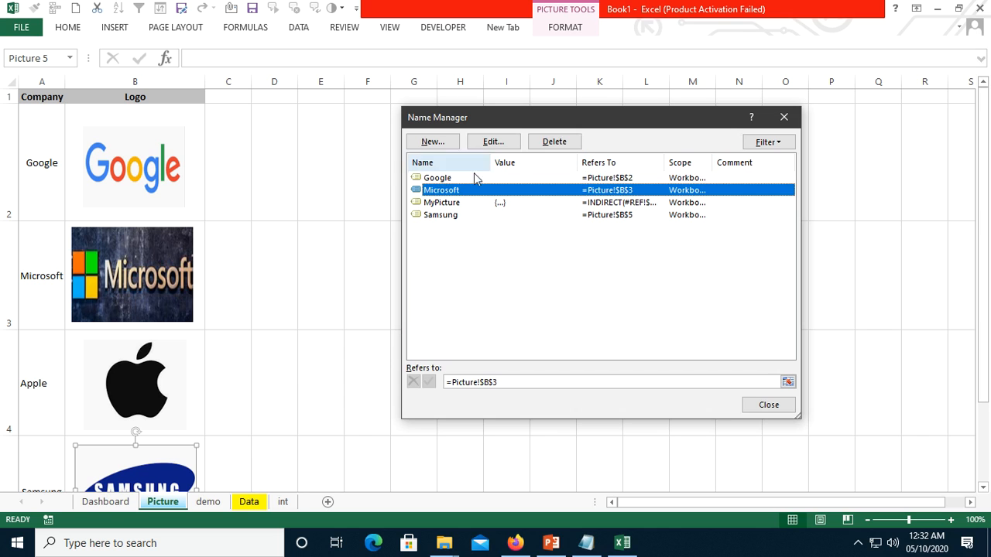
{"action": "left_click", "coordinate": [554, 142]}
{"action": "left_click", "coordinate": [464, 307]}
- Delete the remaining defined names MyPicture, Google and Samsung, and close the Name Manager
{"action": "left_click", "coordinate": [447, 191]}
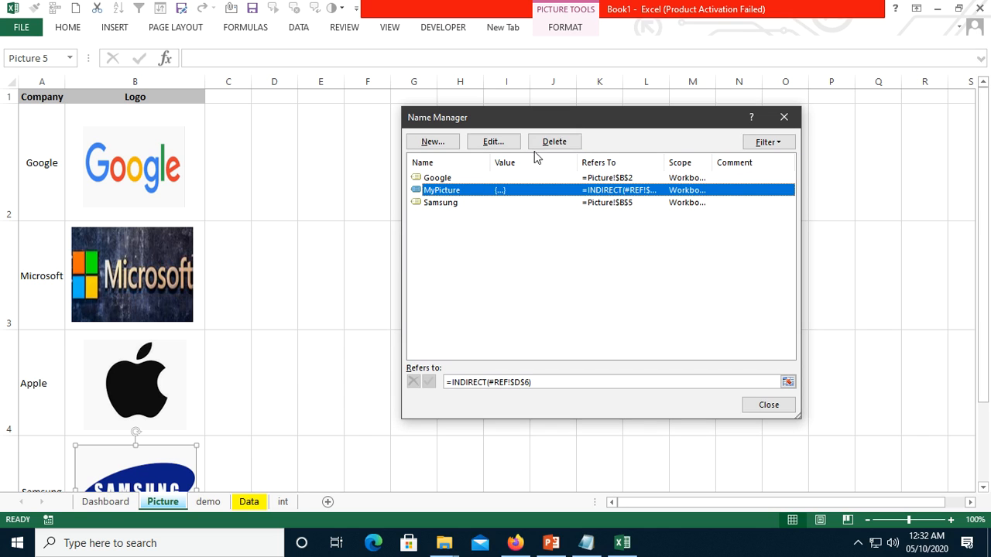
{"action": "left_click", "coordinate": [554, 141]}
{"action": "left_click", "coordinate": [469, 308]}
{"action": "left_click", "coordinate": [511, 179]}
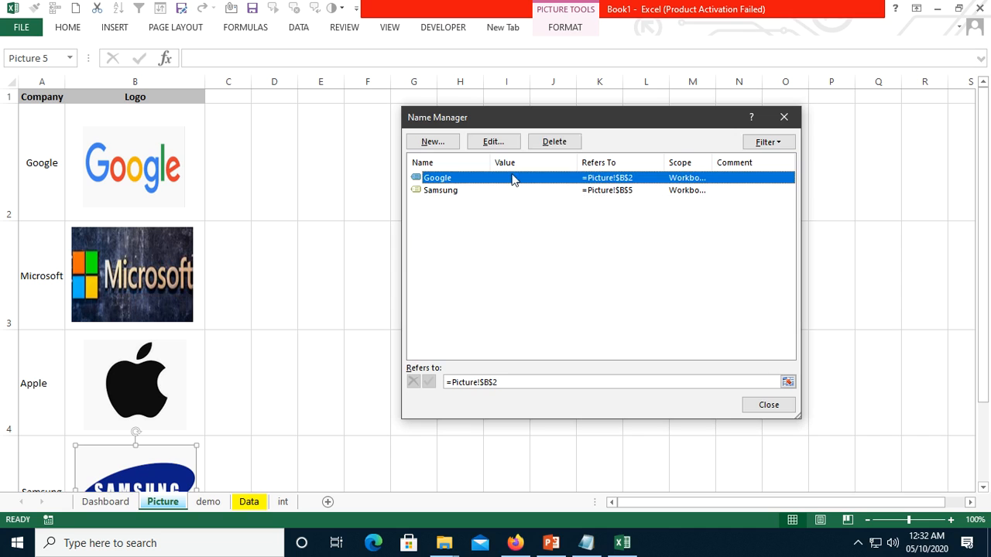
{"action": "key", "text": "Delete"}
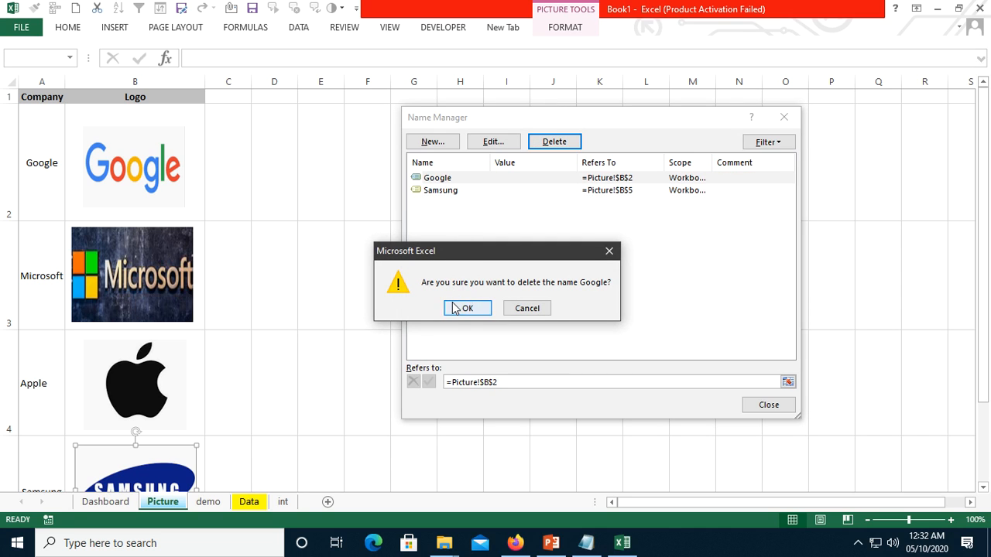
{"action": "left_click", "coordinate": [457, 308]}
{"action": "left_click", "coordinate": [443, 179]}
{"action": "left_click", "coordinate": [564, 142]}
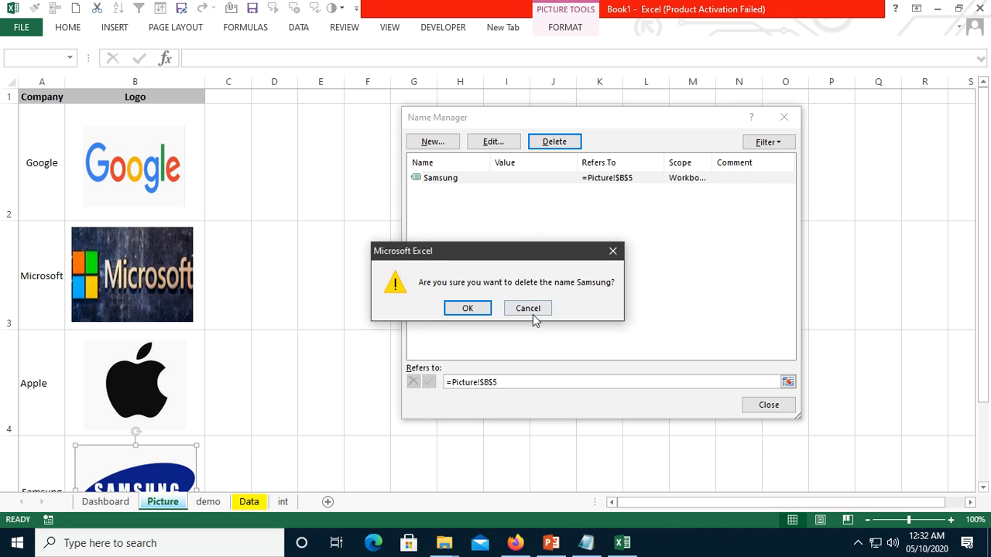
{"action": "left_click", "coordinate": [460, 308]}
{"action": "left_click", "coordinate": [769, 405]}
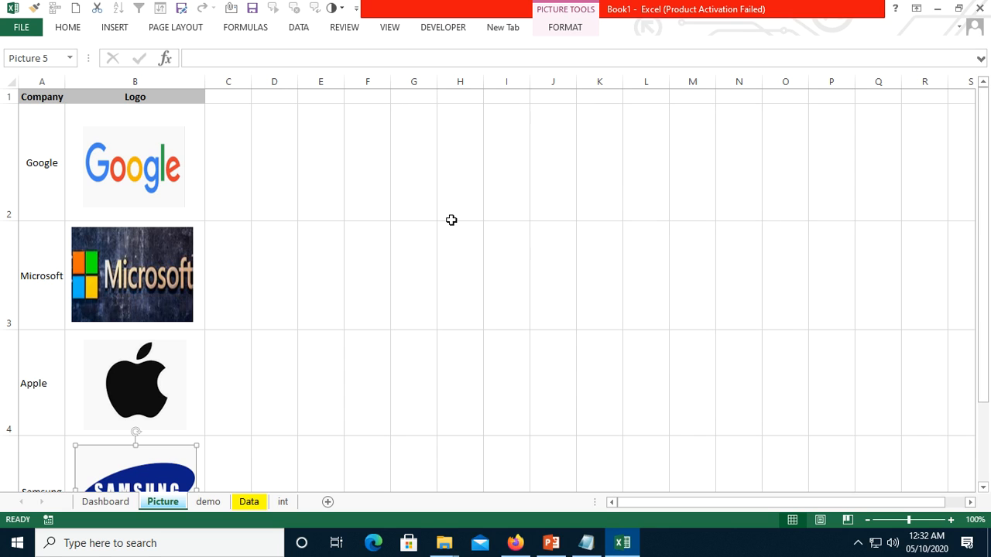
{"action": "left_click", "coordinate": [451, 219]}
- Apply a thick box border around the range C3:R25 on the Dashboard sheet
{"action": "left_click", "coordinate": [109, 502]}
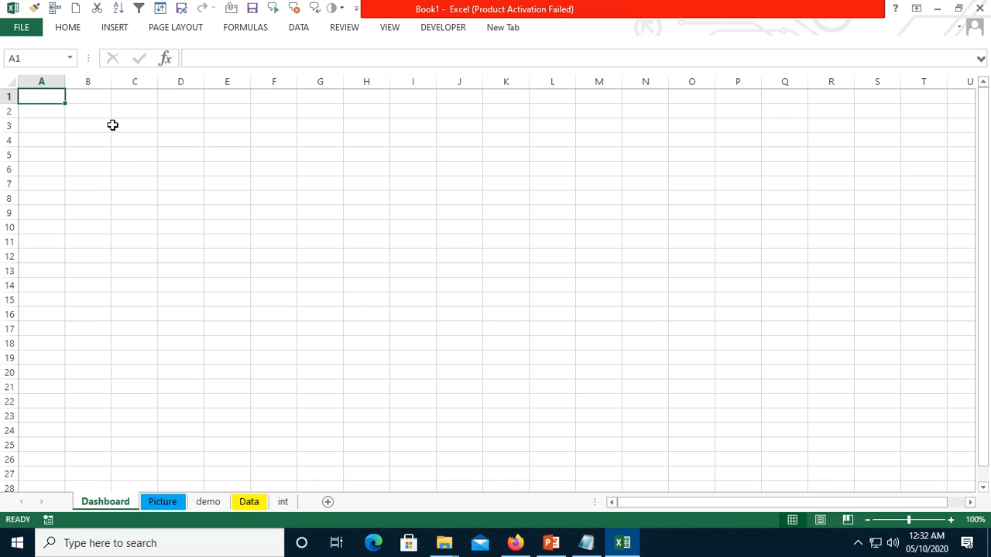
{"action": "left_click_drag", "start_coordinate": [113, 124], "coordinate": [810, 446]}
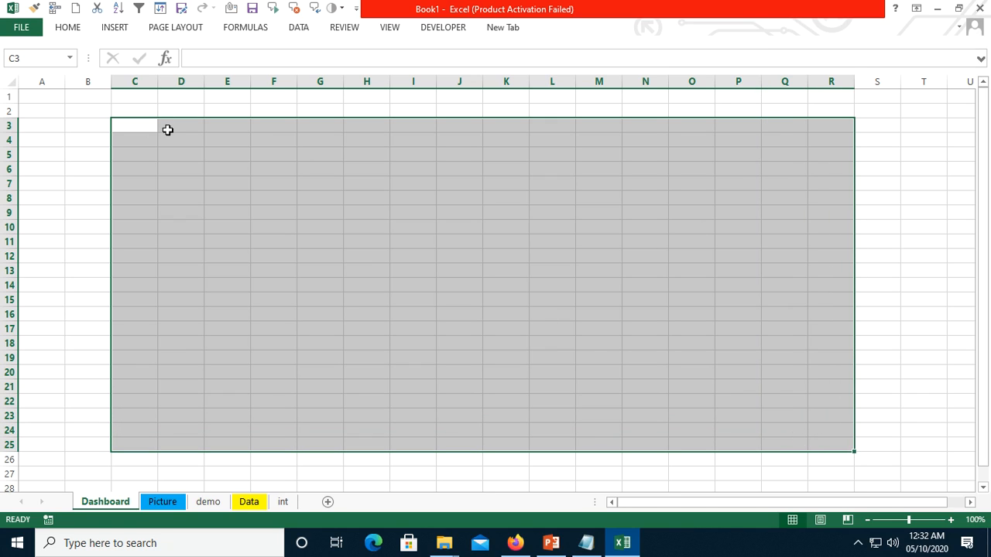
{"action": "left_click", "coordinate": [68, 29]}
{"action": "left_click", "coordinate": [201, 75]}
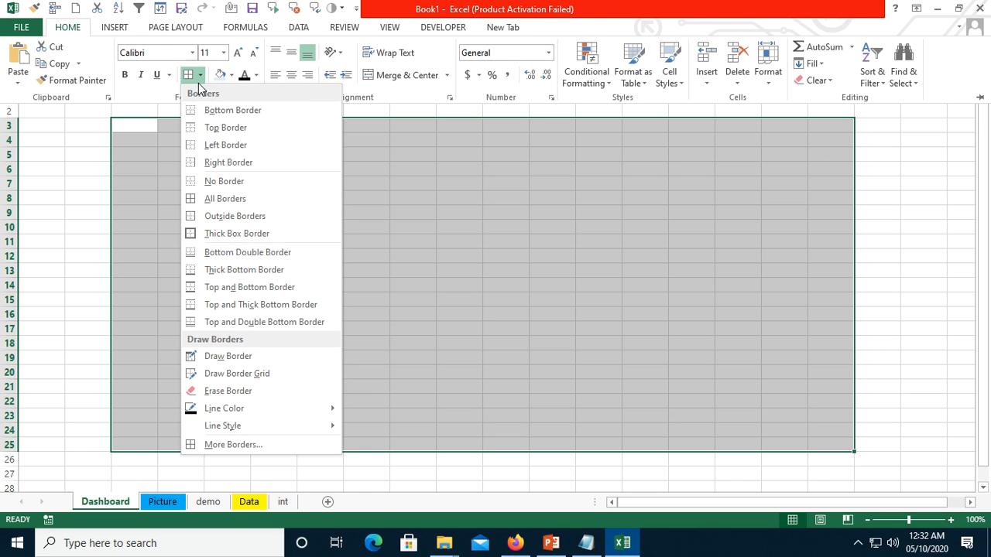
{"action": "left_click", "coordinate": [219, 236]}
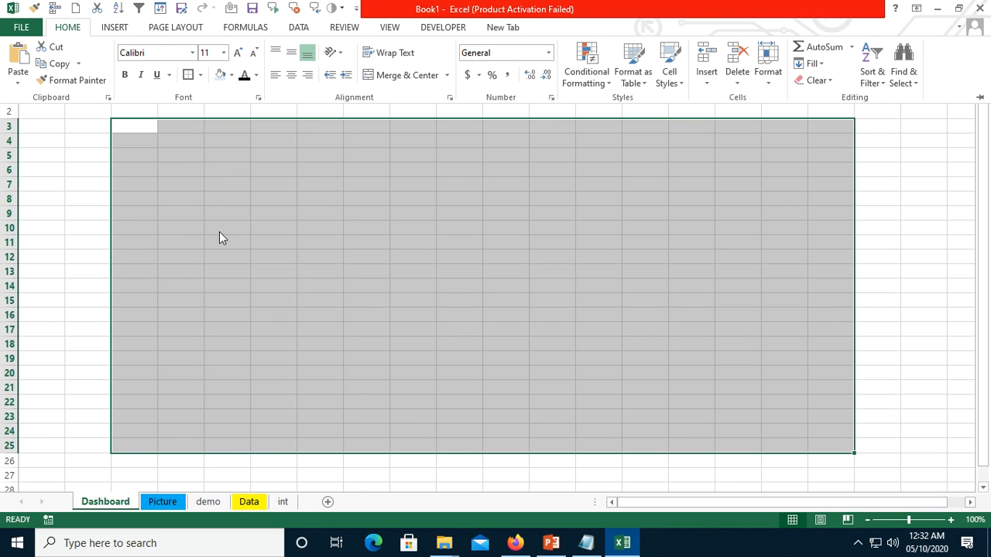
- Hide the gridlines on the Dashboard sheet and deselect the bordered range
{"action": "left_click", "coordinate": [390, 27]}
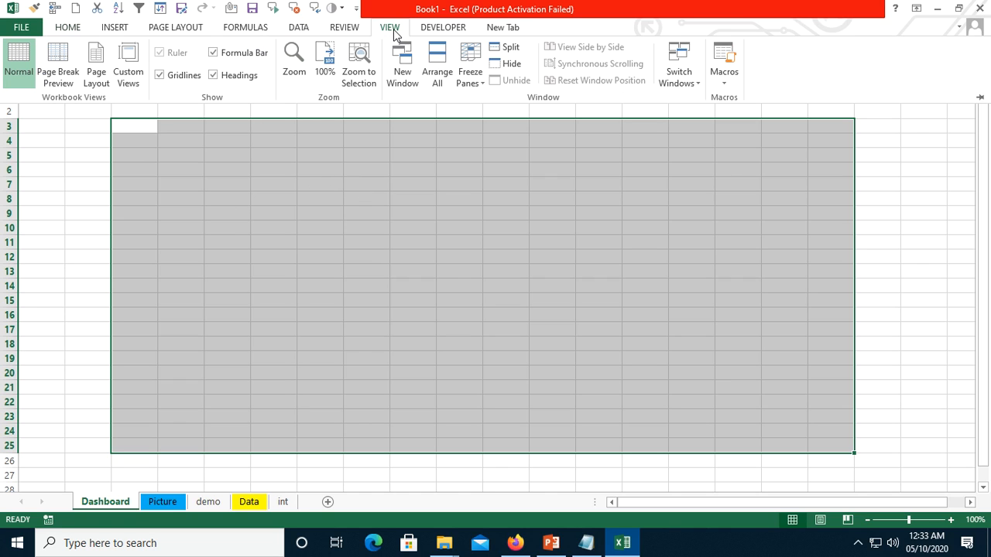
{"action": "left_click", "coordinate": [159, 75]}
{"action": "left_click", "coordinate": [273, 230]}
{"action": "left_click", "coordinate": [366, 169]}
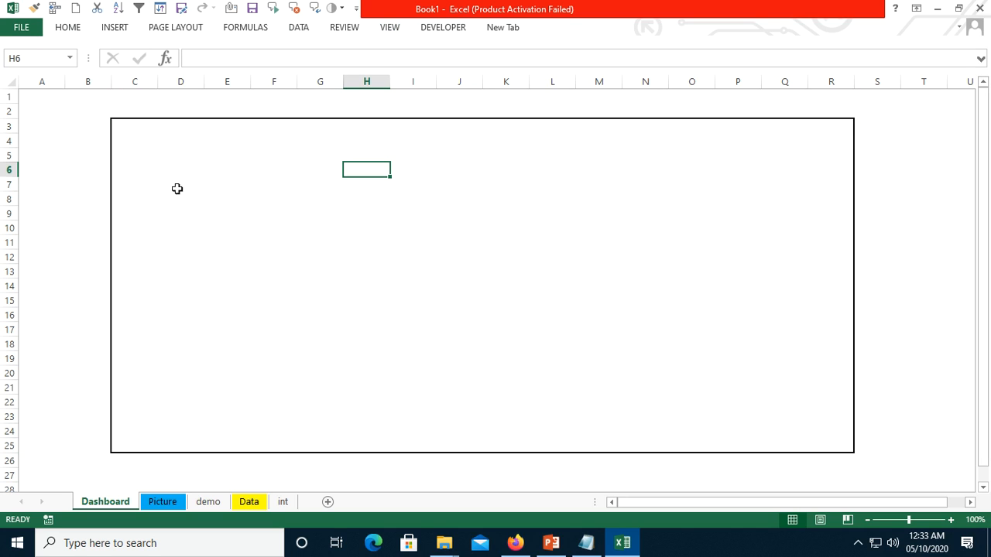
- Insert a plain black shadowed WordArt title reading "Dashboard" on the Dashboard sheet
{"action": "left_click", "coordinate": [114, 28]}
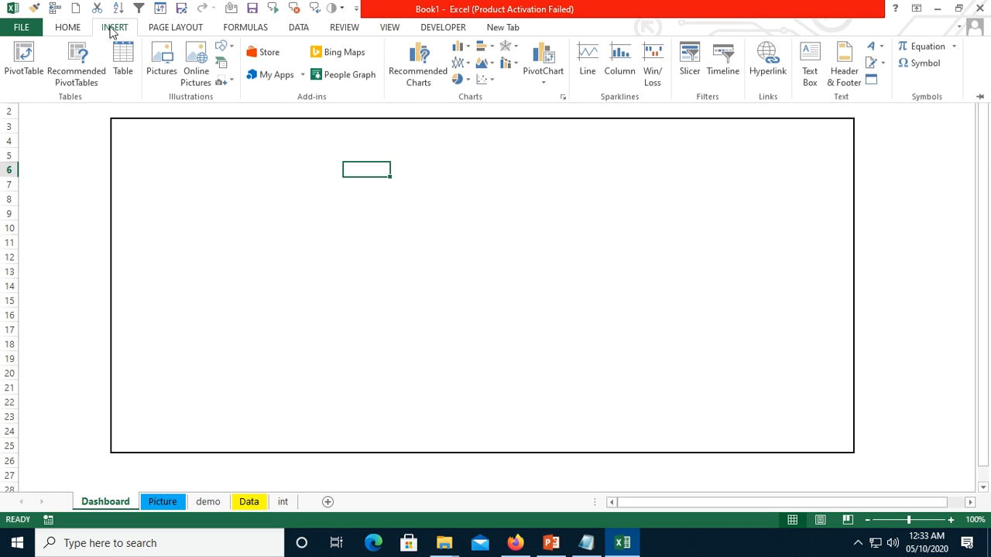
{"action": "left_click", "coordinate": [882, 48]}
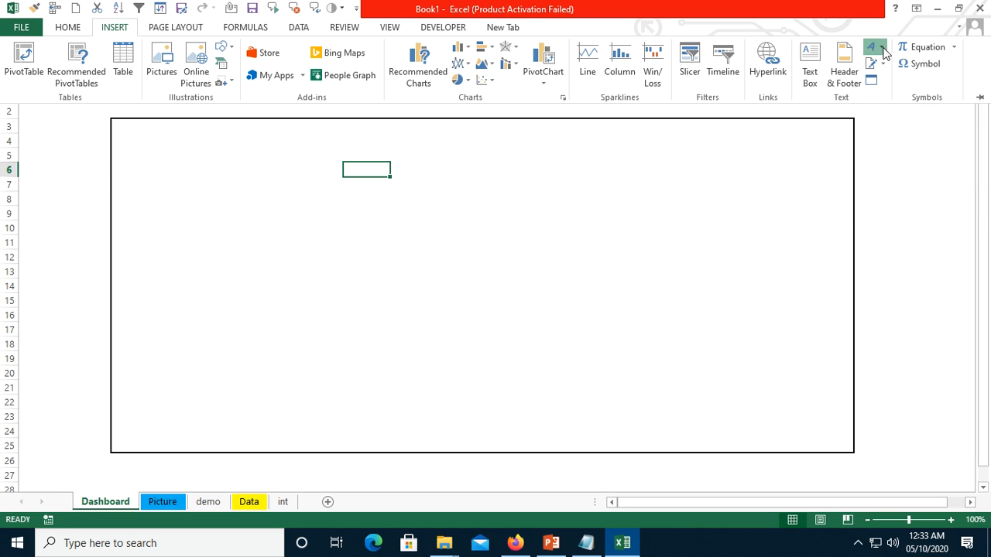
{"action": "left_click", "coordinate": [790, 82]}
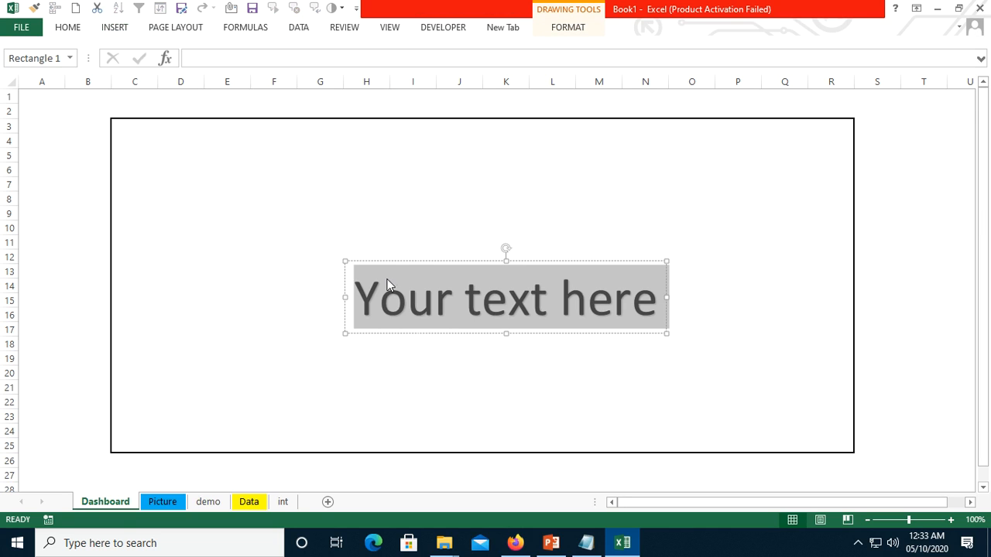
{"action": "type", "text": "Dash"}
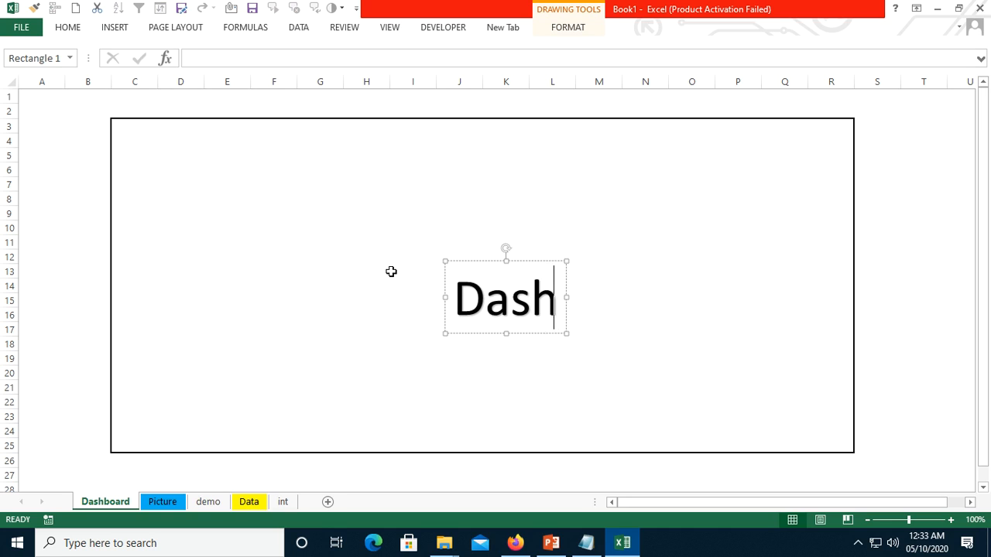
{"action": "type", "text": "board"}
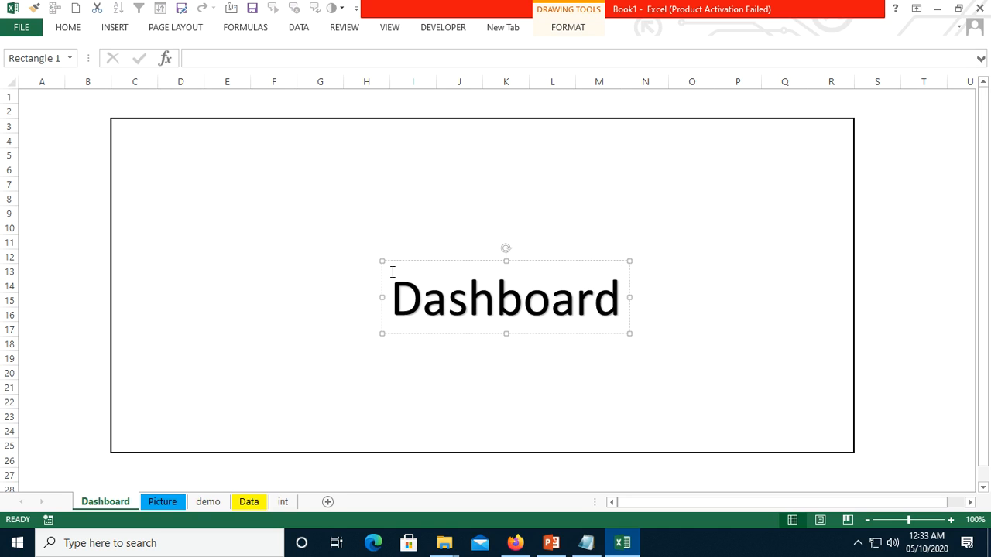
- Reduce the "Dashboard" WordArt text to size 32 and move it to the upper-left corner inside the bordered area
{"action": "key", "text": "ctrl+a"}
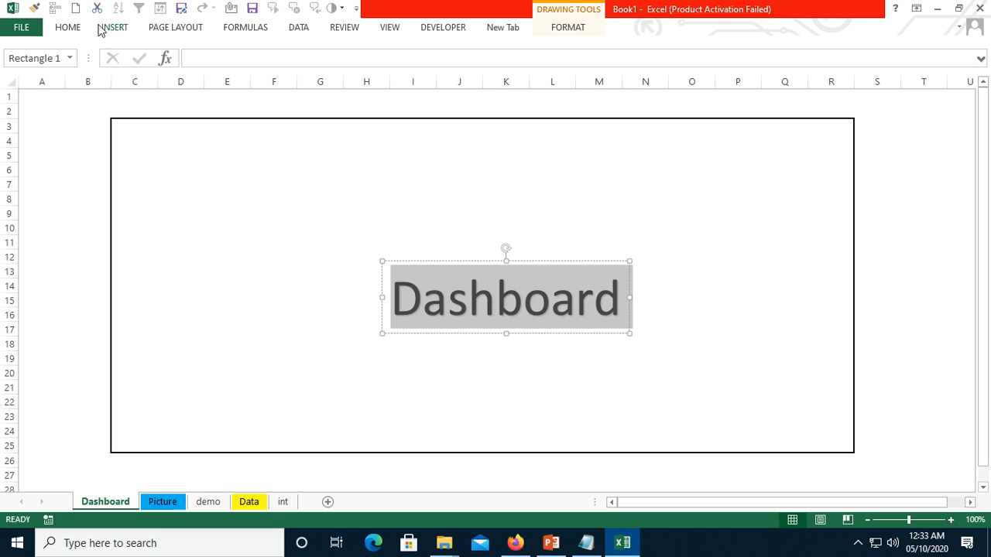
{"action": "left_click", "coordinate": [67, 27]}
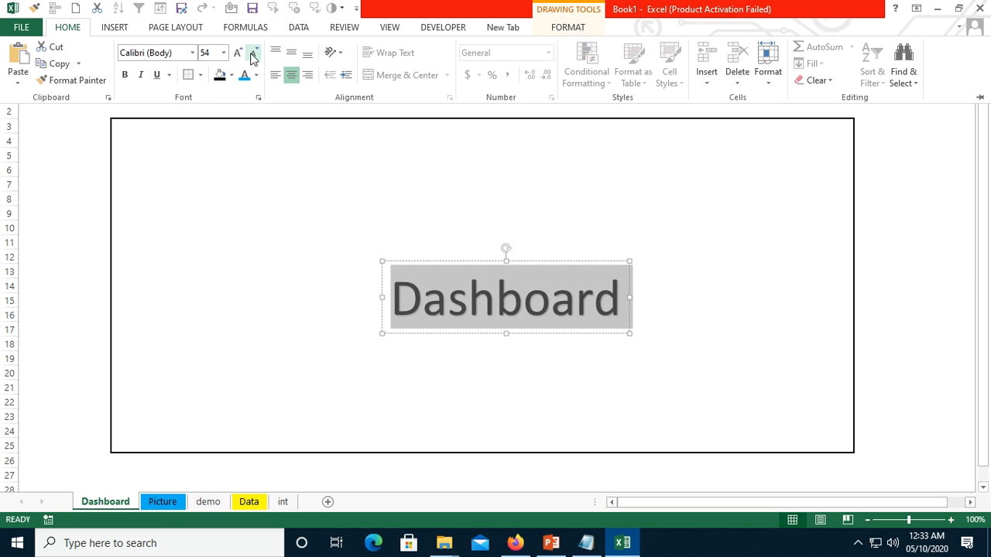
{"action": "left_click", "coordinate": [252, 54]}
{"action": "left_click", "coordinate": [252, 54]}
{"action": "left_click", "coordinate": [251, 54]}
{"action": "left_click", "coordinate": [252, 54]}
{"action": "left_click", "coordinate": [251, 54]}
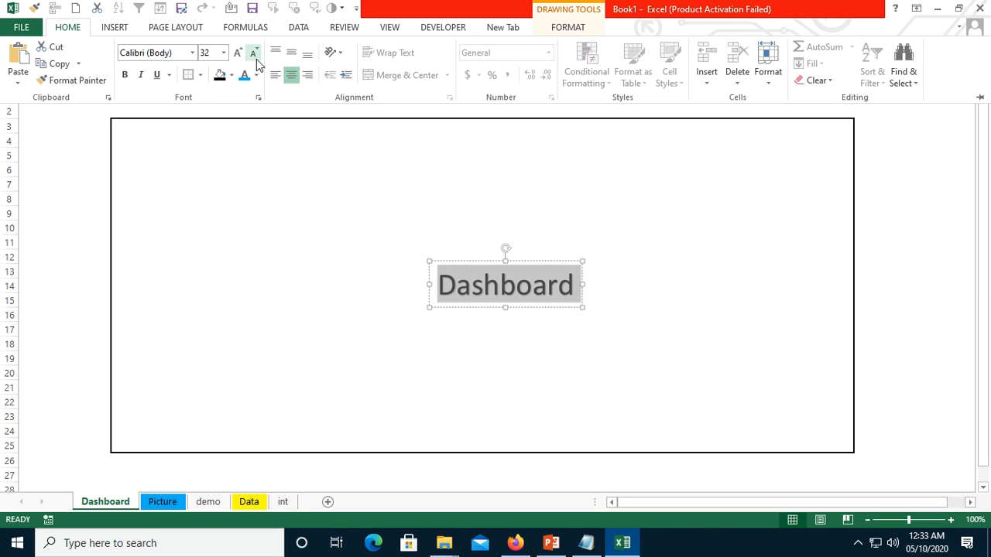
{"action": "key", "text": "ctrl+F1"}
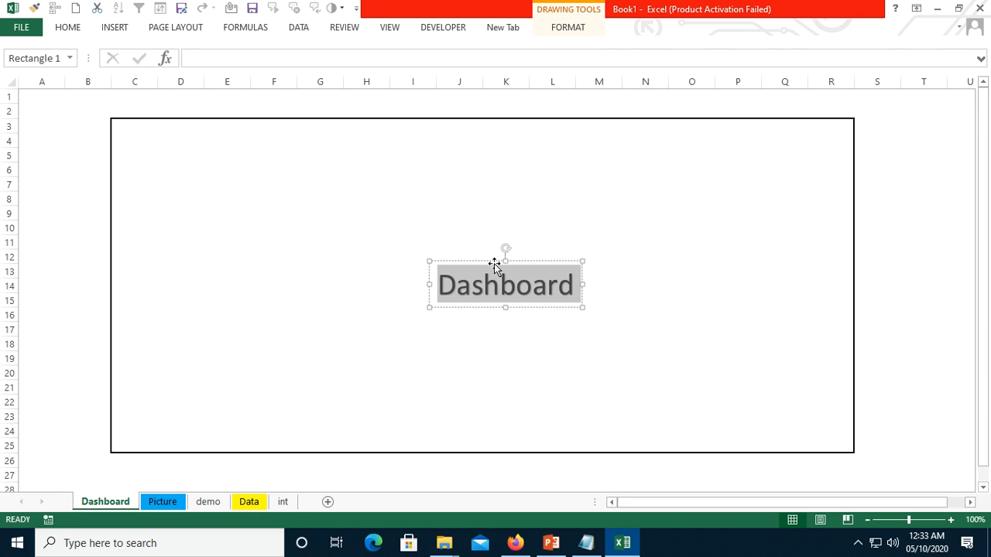
{"action": "left_click_drag", "start_coordinate": [496, 265], "coordinate": [182, 130]}
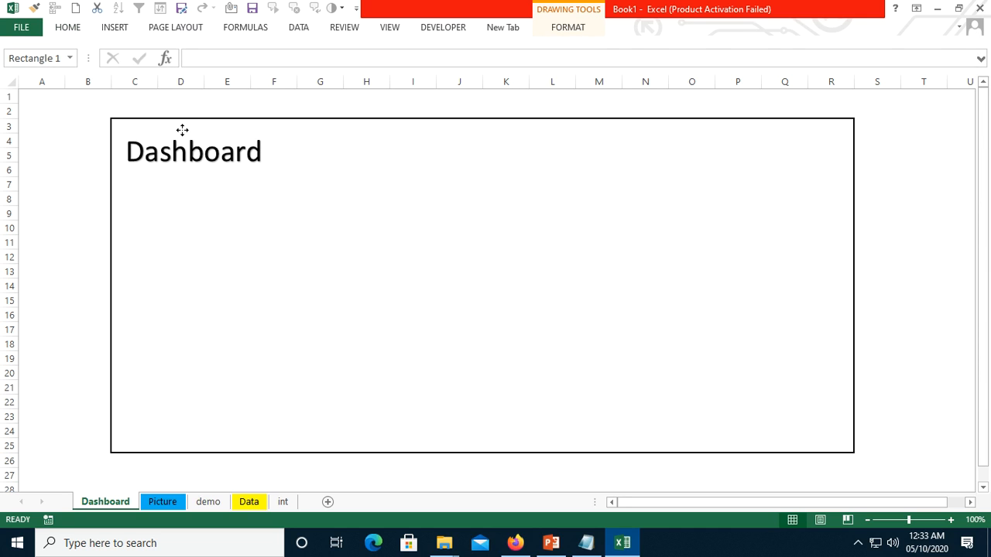
{"action": "left_click", "coordinate": [215, 209]}
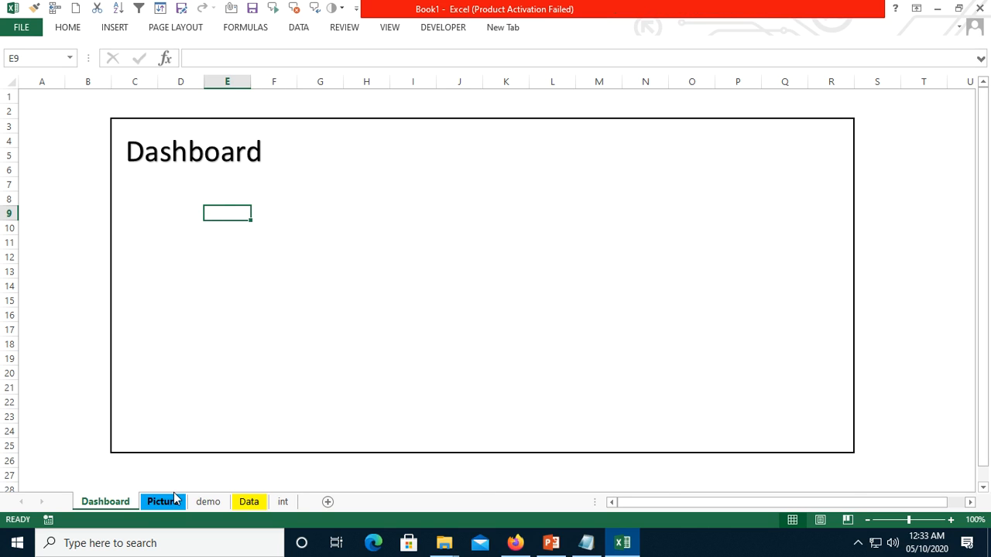
- Create a defined name from the Company list in A1:A5 on the Picture sheet, using the top row as the name
{"action": "left_click", "coordinate": [163, 501]}
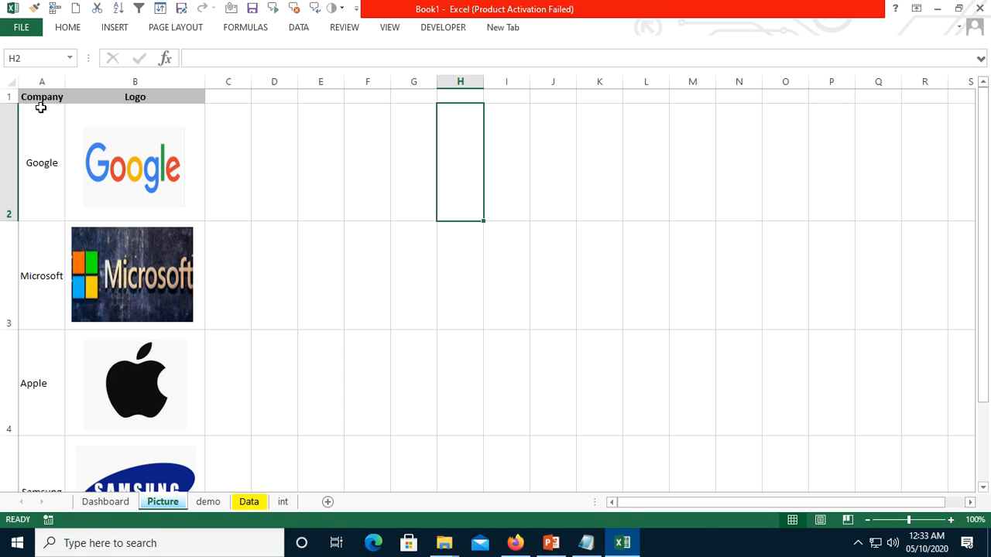
{"action": "left_click_drag", "start_coordinate": [46, 98], "coordinate": [44, 119]}
{"action": "left_click_drag", "start_coordinate": [48, 203], "coordinate": [40, 404]}
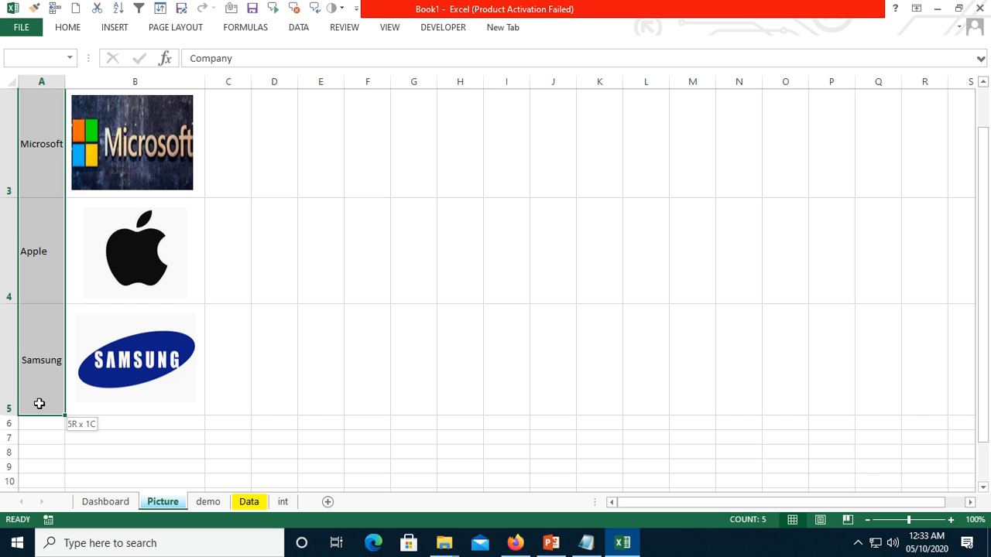
{"action": "left_click_drag", "start_coordinate": [40, 403], "coordinate": [39, 403]}
{"action": "scroll", "coordinate": [207, 309], "scroll_direction": "up", "scroll_amount": 1}
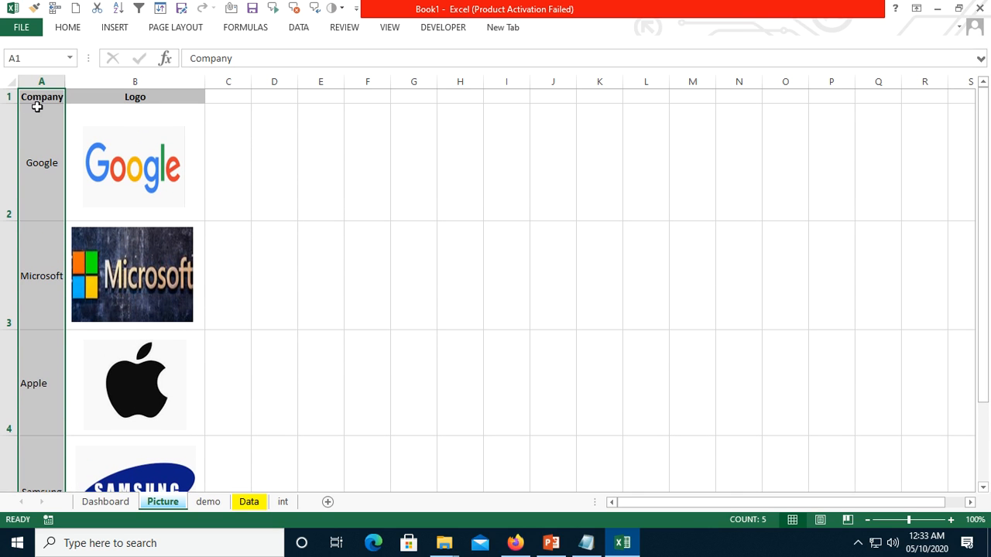
{"action": "scroll", "coordinate": [55, 221], "scroll_direction": "down", "scroll_amount": 2}
{"action": "scroll", "coordinate": [55, 213], "scroll_direction": "up", "scroll_amount": 2}
{"action": "left_click", "coordinate": [245, 29]}
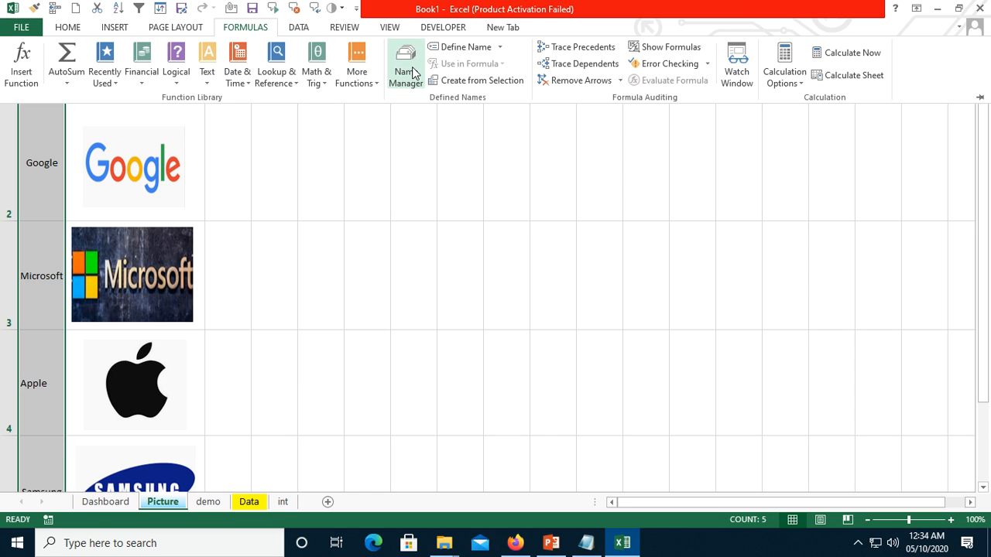
{"action": "left_click", "coordinate": [475, 83]}
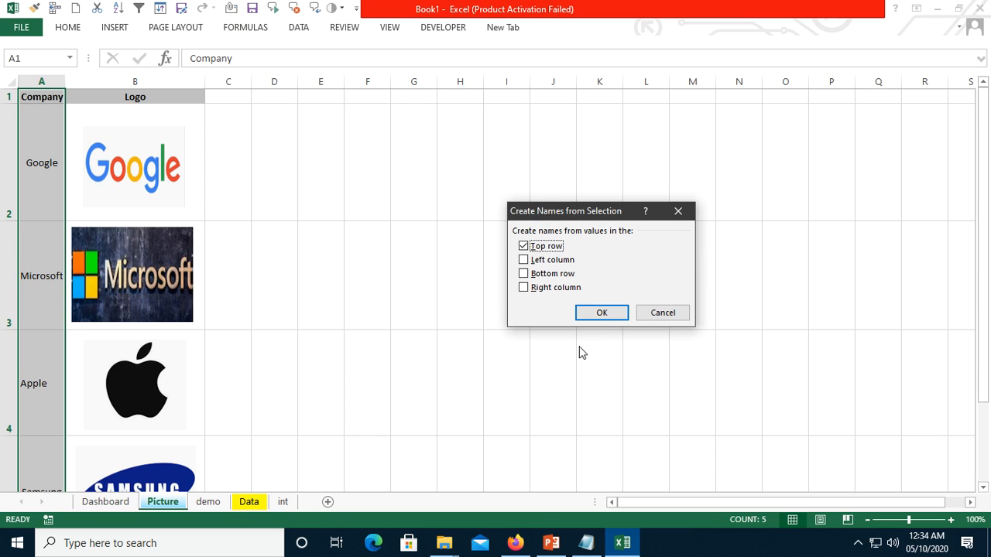
{"action": "left_click", "coordinate": [613, 314]}
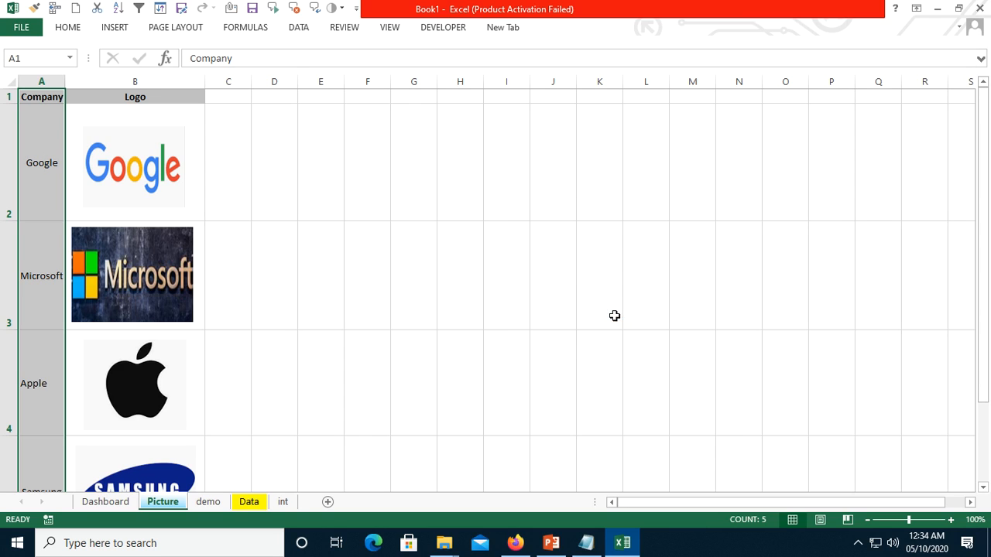
- Go to the defined name Company from both the Picture and Dashboard sheets to check which cells it covers
{"action": "left_click", "coordinate": [550, 240]}
{"action": "left_click", "coordinate": [69, 58]}
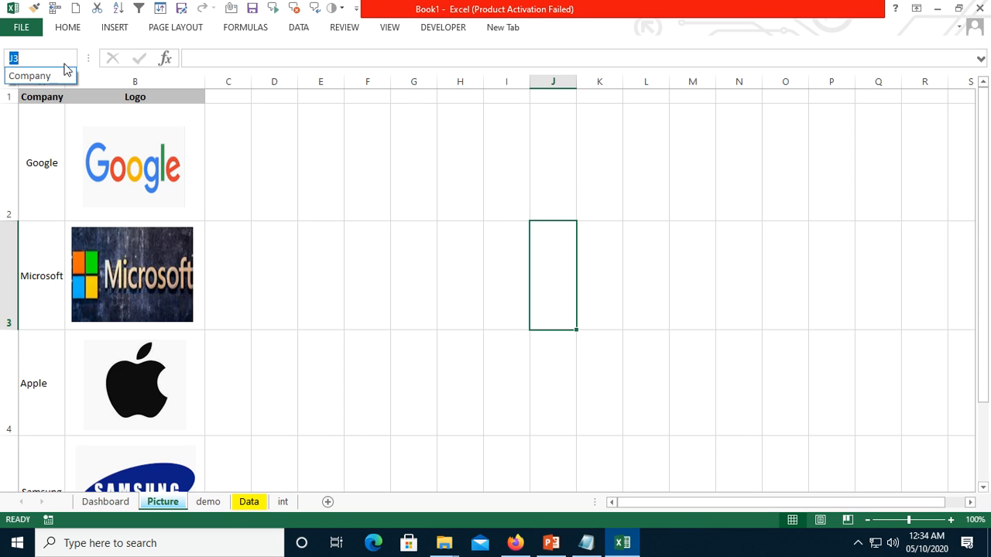
{"action": "left_click", "coordinate": [61, 75]}
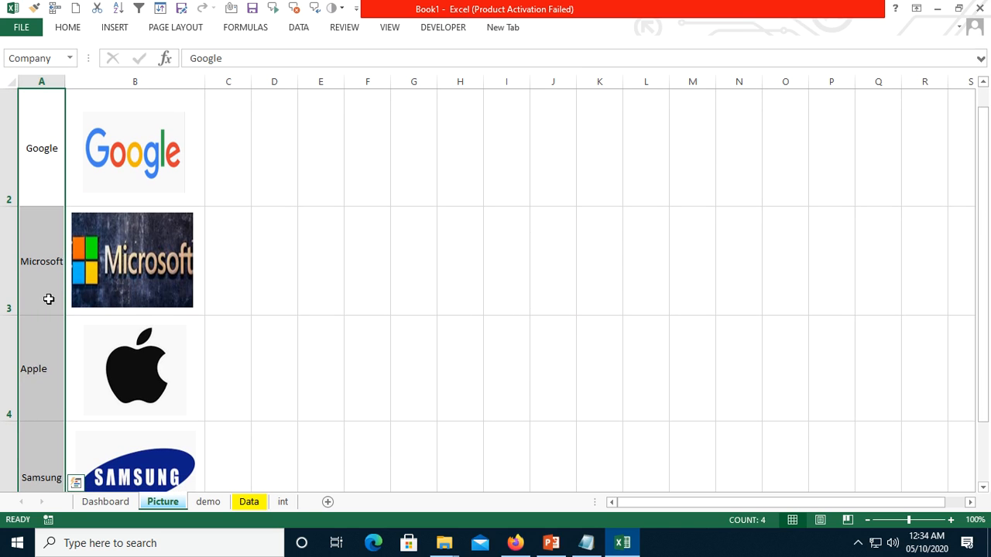
{"action": "scroll", "coordinate": [49, 290], "scroll_direction": "down", "scroll_amount": 1}
{"action": "scroll", "coordinate": [153, 372], "scroll_direction": "up", "scroll_amount": 1}
{"action": "scroll", "coordinate": [153, 372], "scroll_direction": "up", "scroll_amount": 1}
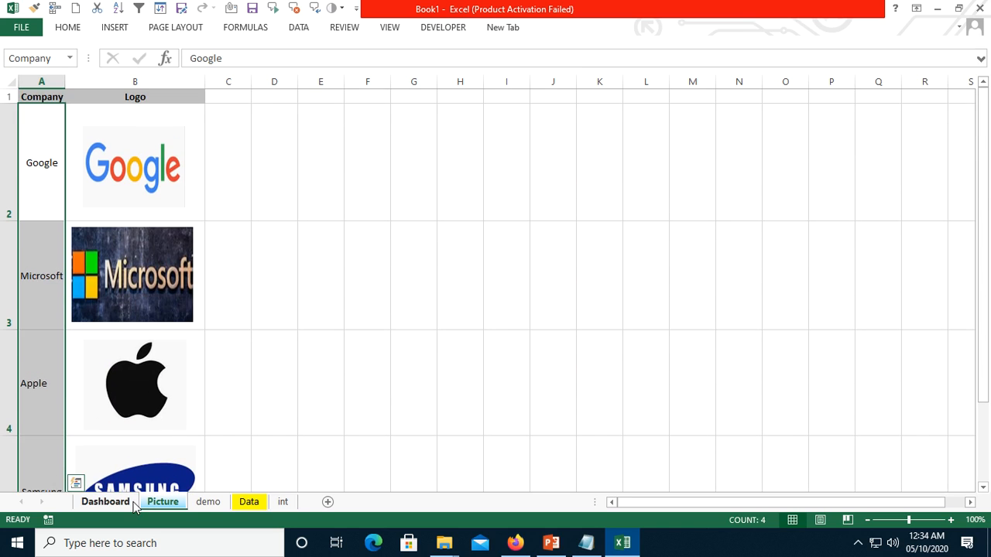
{"action": "left_click", "coordinate": [106, 502]}
{"action": "left_click", "coordinate": [70, 58]}
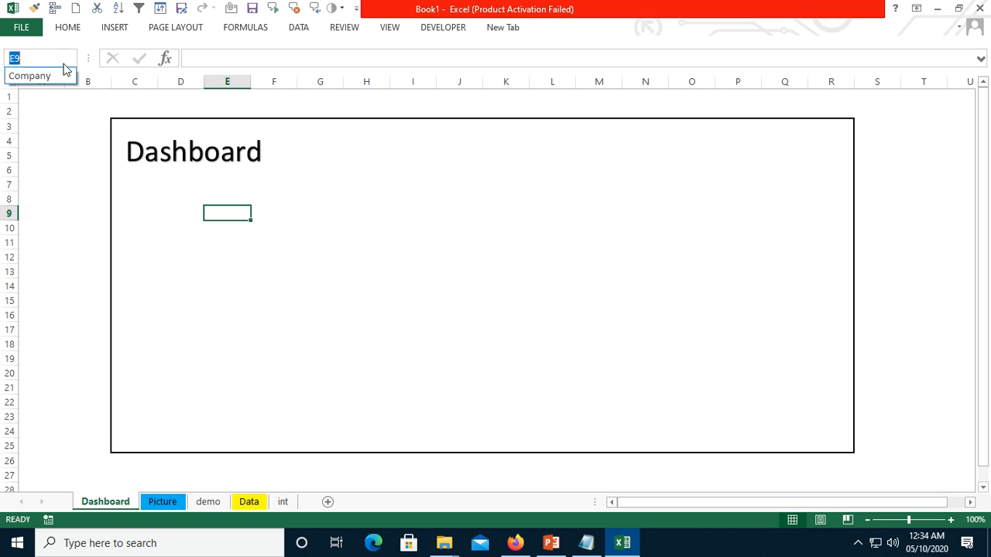
{"action": "left_click", "coordinate": [45, 76]}
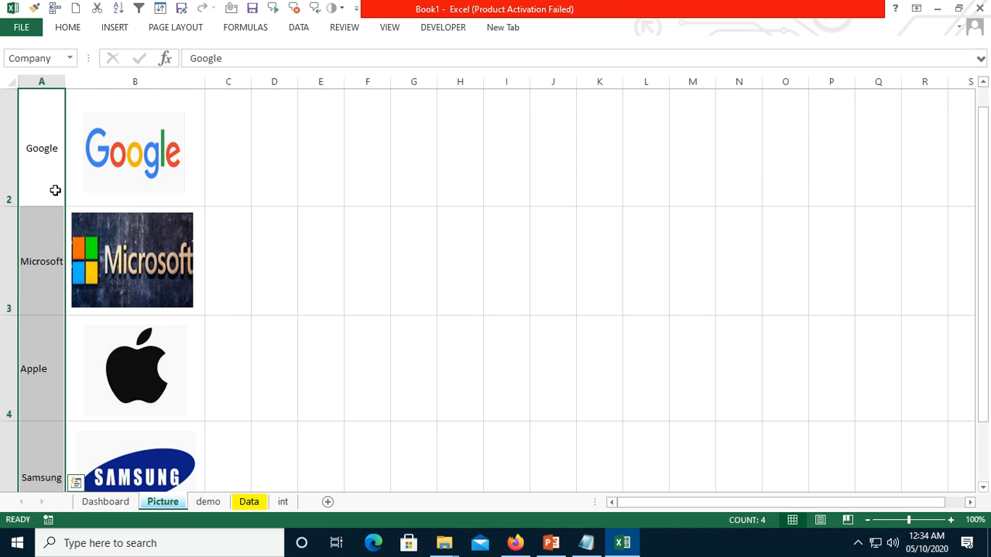
{"action": "scroll", "coordinate": [365, 255], "scroll_direction": "up", "scroll_amount": 1}
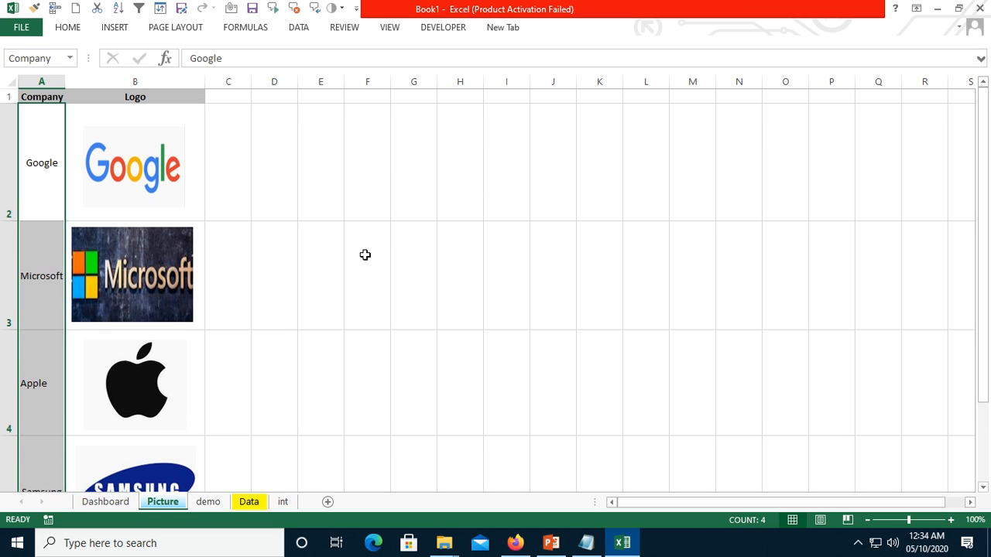
{"action": "left_click", "coordinate": [379, 183]}
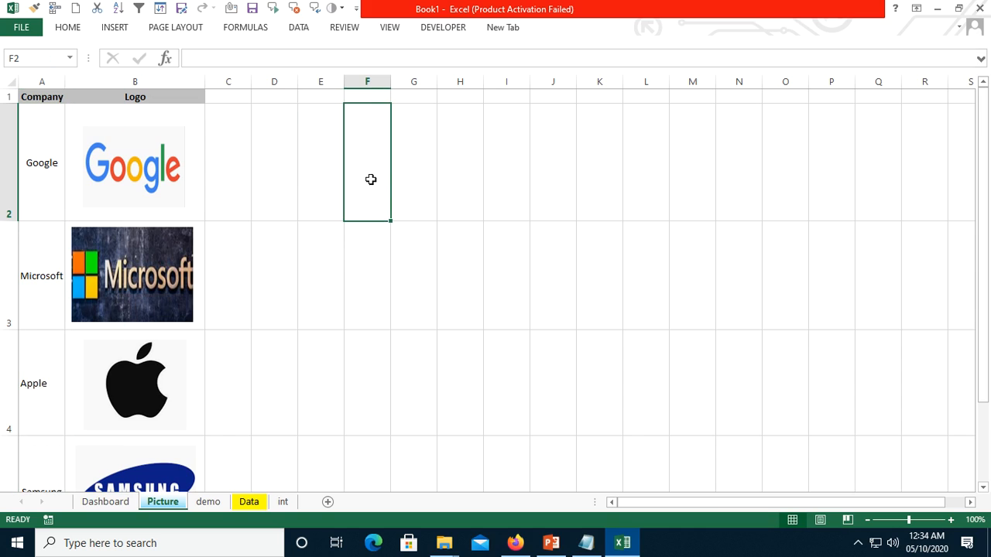
- Create defined names for the logo cells from the range A2:B5 on the Picture sheet, using the left column as names
{"action": "left_click", "coordinate": [44, 128]}
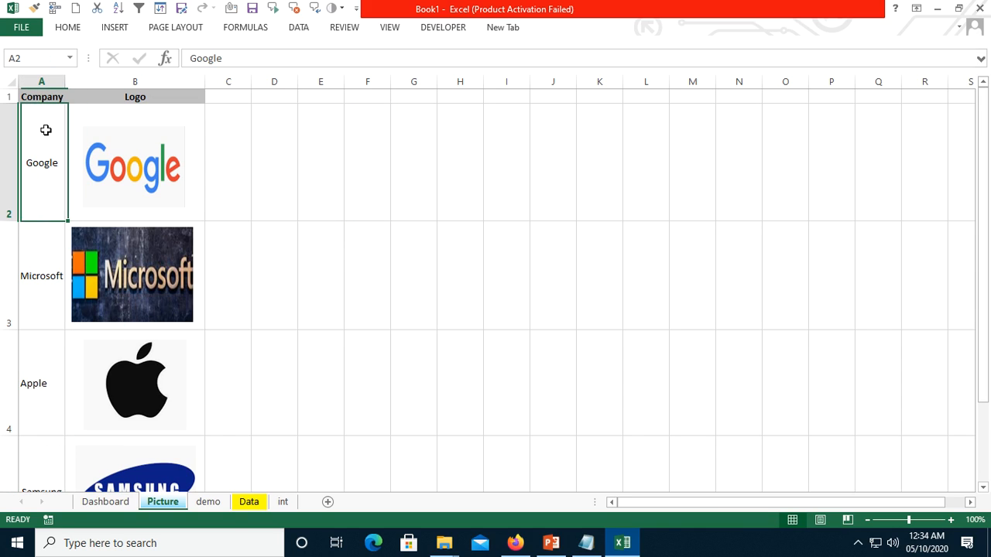
{"action": "left_click", "coordinate": [132, 140], "text": "shift"}
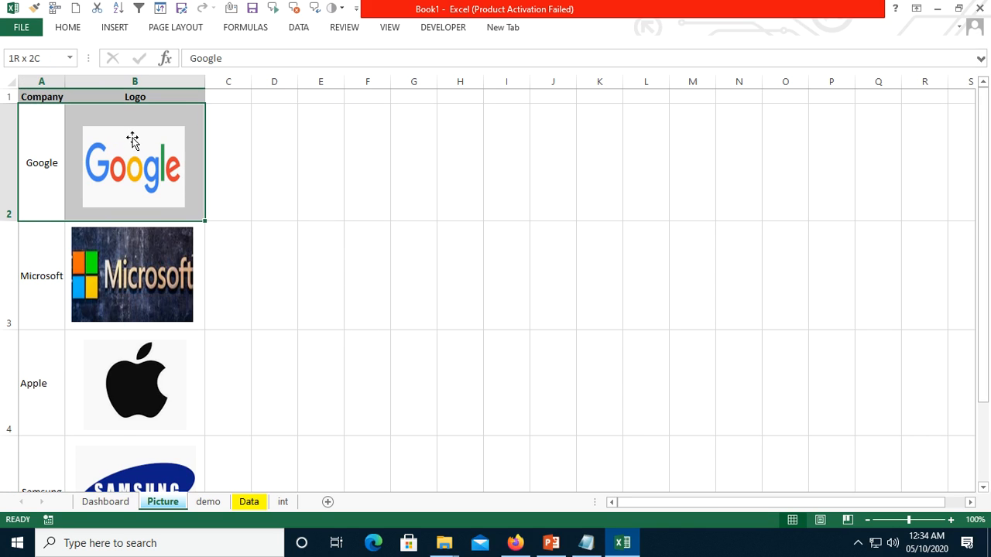
{"action": "key", "text": "shift+Down"}
{"action": "key", "text": "shift+Down"}
{"action": "key", "text": "shift+Down"}
{"action": "key", "text": "shift+Down"}
{"action": "key", "text": "shift+Down"}
{"action": "key", "text": "shift+Down"}
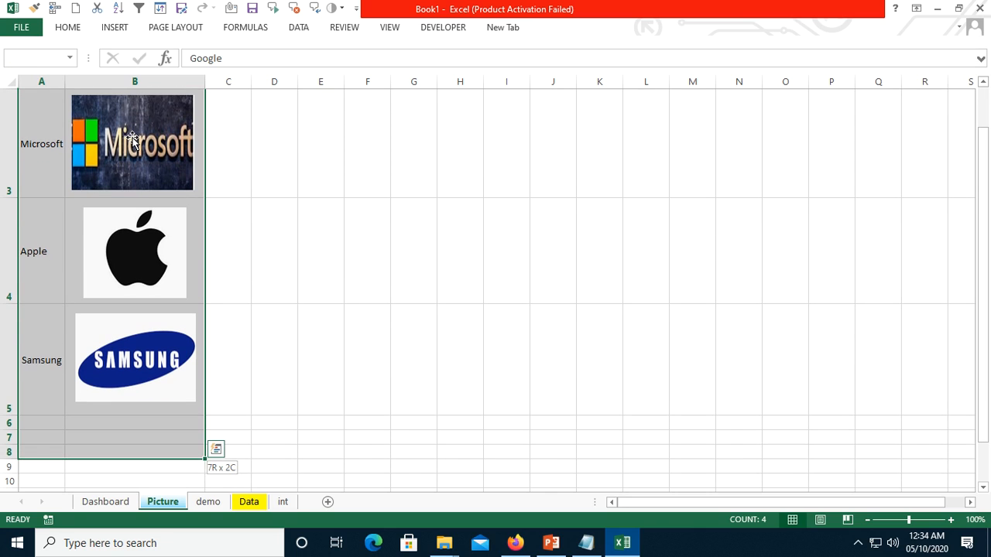
{"action": "key", "text": "shift+Up"}
{"action": "key", "text": "shift+Up"}
{"action": "key", "text": "shift+Up"}
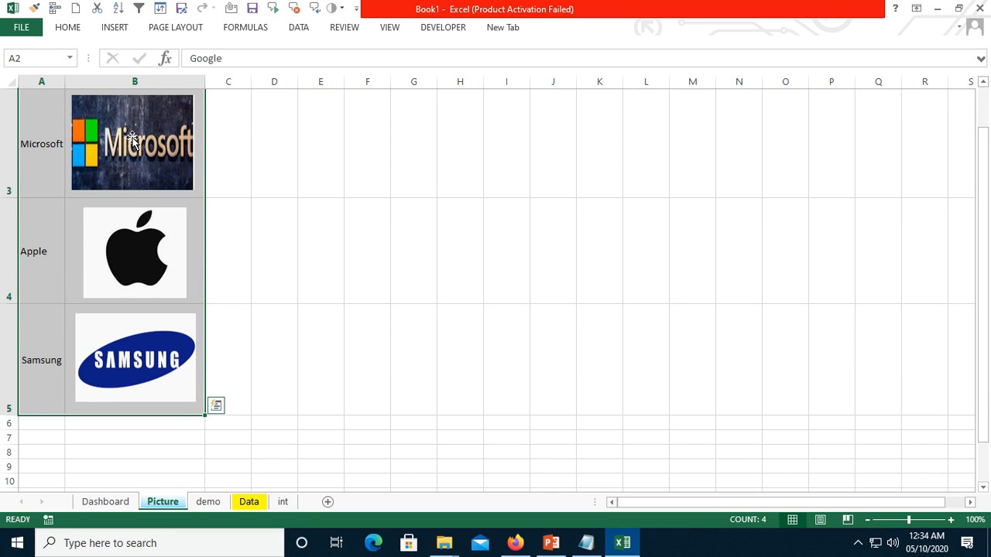
{"action": "left_click", "coordinate": [232, 28]}
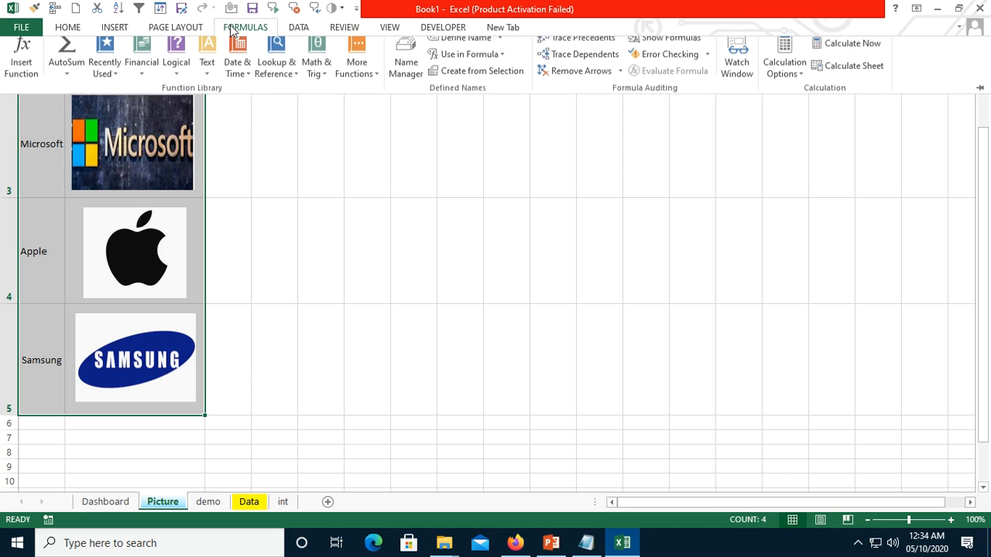
{"action": "left_click", "coordinate": [481, 81]}
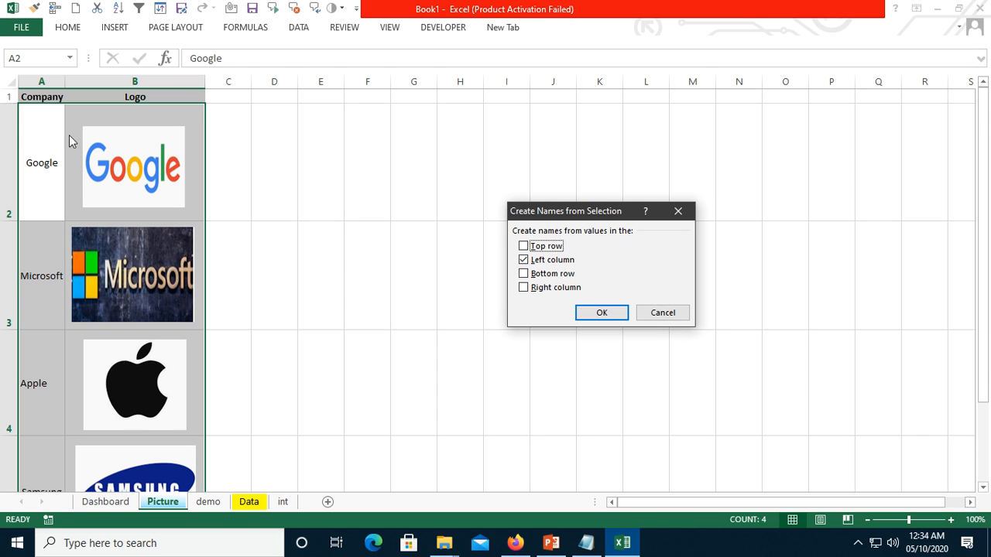
{"action": "left_click", "coordinate": [612, 313]}
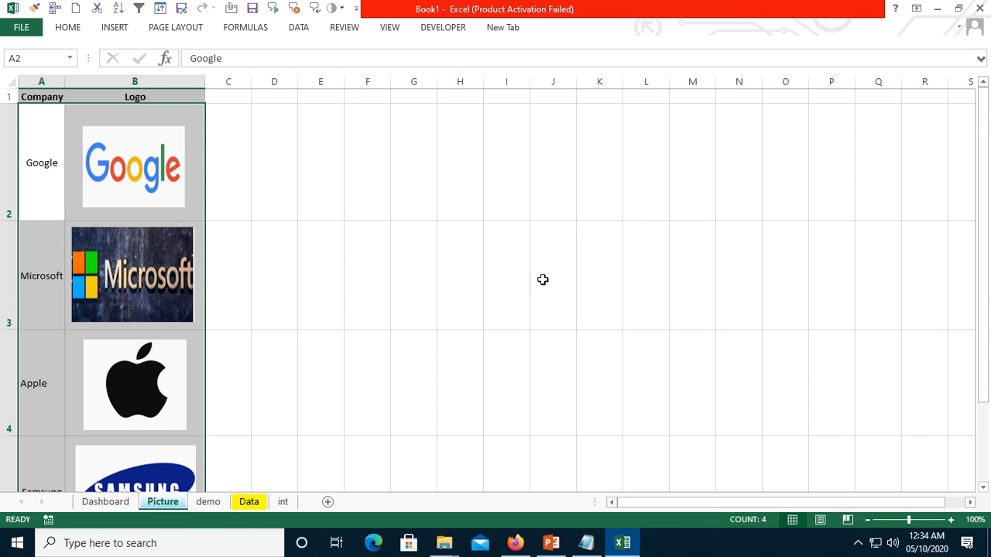
- Go to the defined names Company, Google and Samsung in turn to check which cells each one covers
{"action": "left_click", "coordinate": [318, 159]}
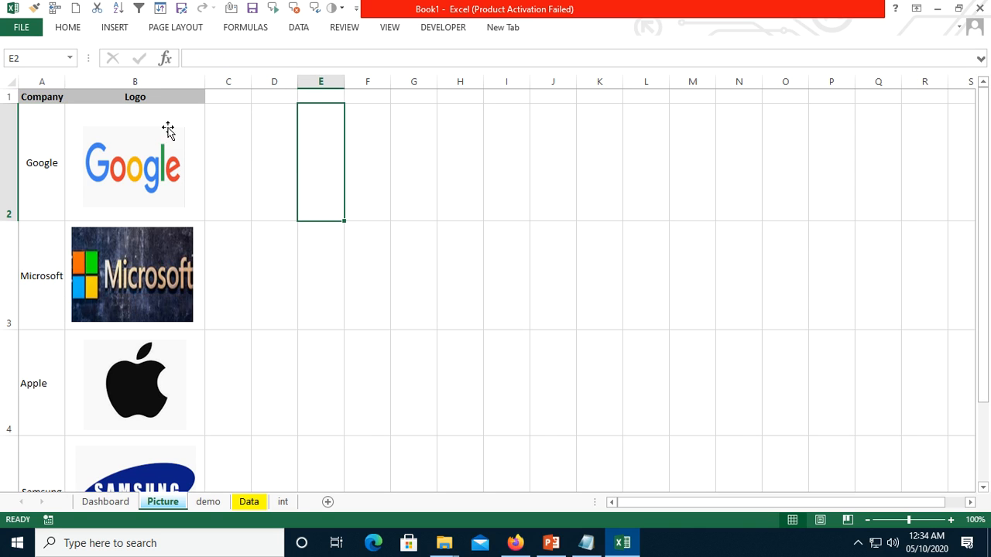
{"action": "left_click", "coordinate": [70, 59]}
{"action": "left_click", "coordinate": [31, 91]}
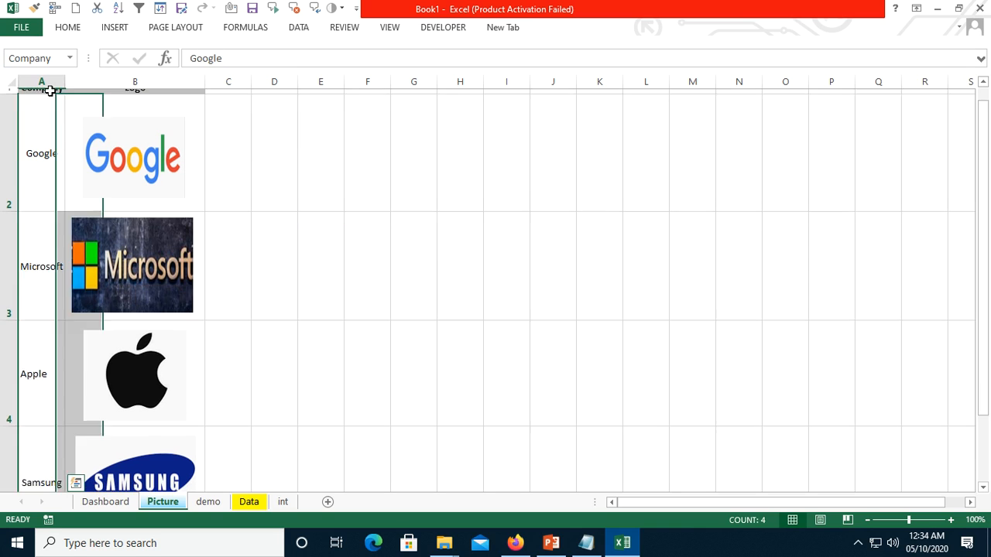
{"action": "left_click", "coordinate": [70, 59]}
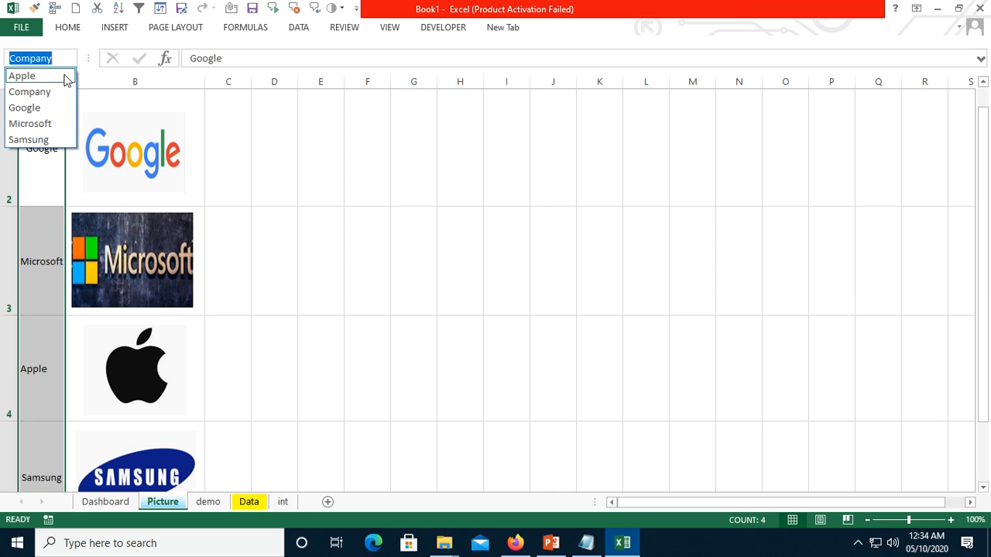
{"action": "left_click", "coordinate": [44, 107]}
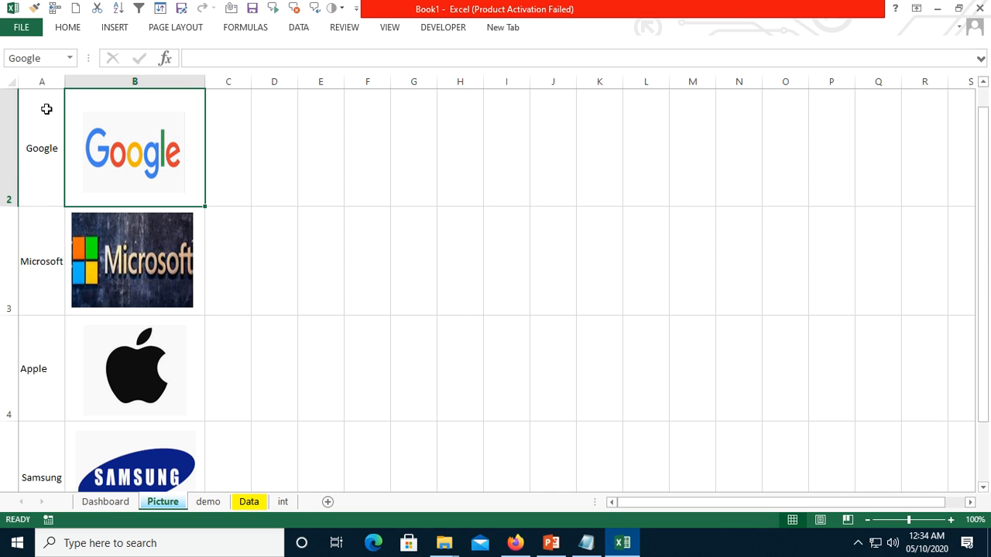
{"action": "left_click", "coordinate": [70, 59]}
{"action": "left_click", "coordinate": [39, 136]}
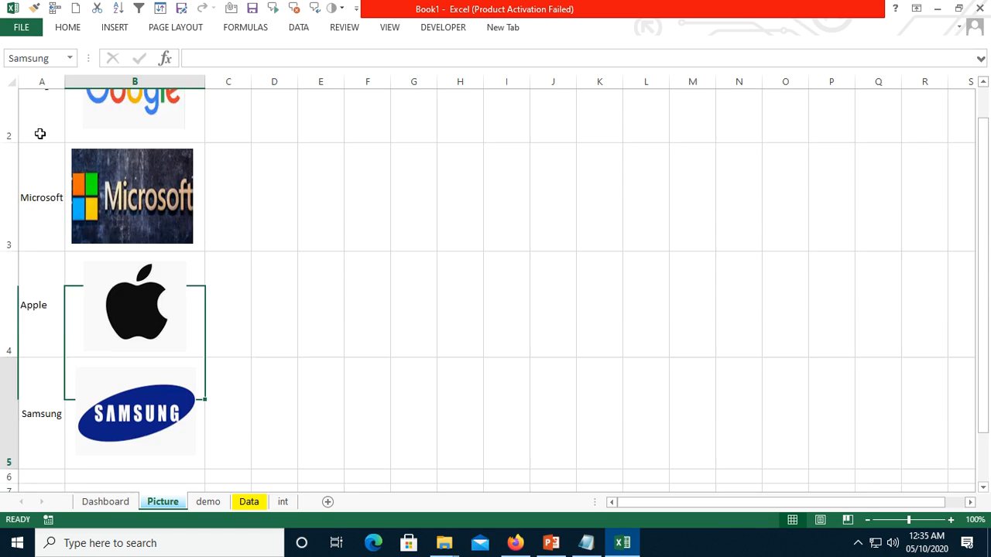
- Widen column D on the Dashboard sheet and fill cell D7 with standard green
{"action": "left_click", "coordinate": [107, 503]}
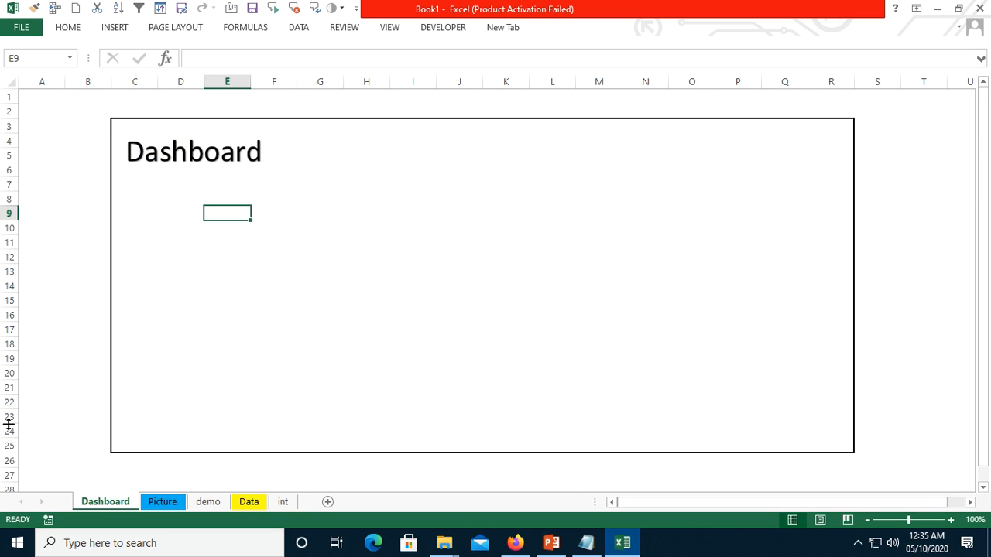
{"action": "left_click_drag", "start_coordinate": [158, 190], "coordinate": [184, 193]}
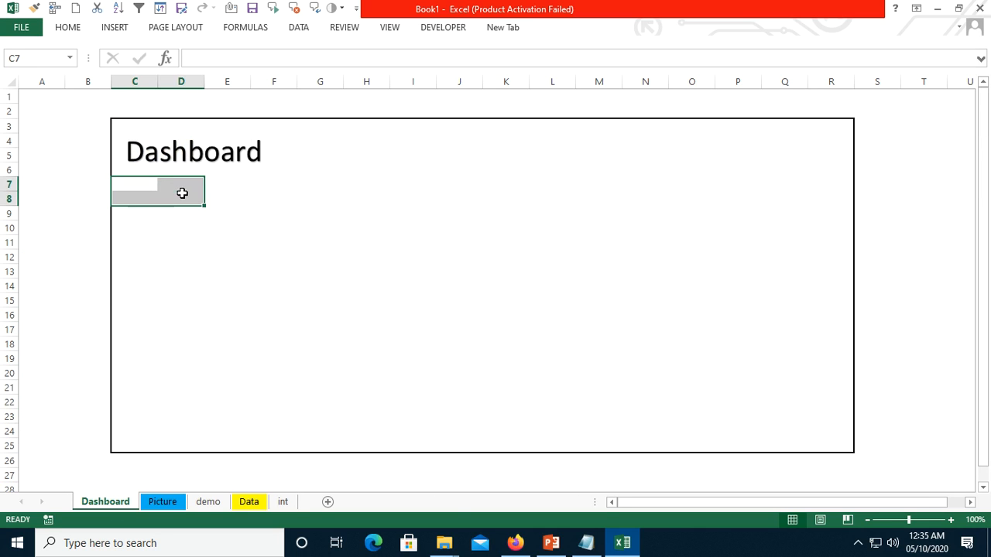
{"action": "left_click", "coordinate": [199, 188]}
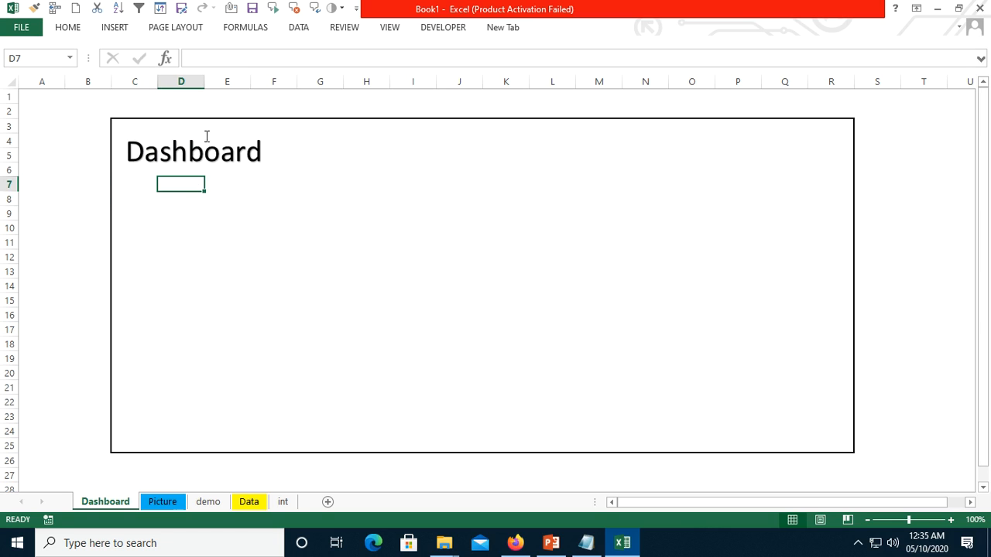
{"action": "left_click_drag", "start_coordinate": [204, 87], "coordinate": [239, 85]}
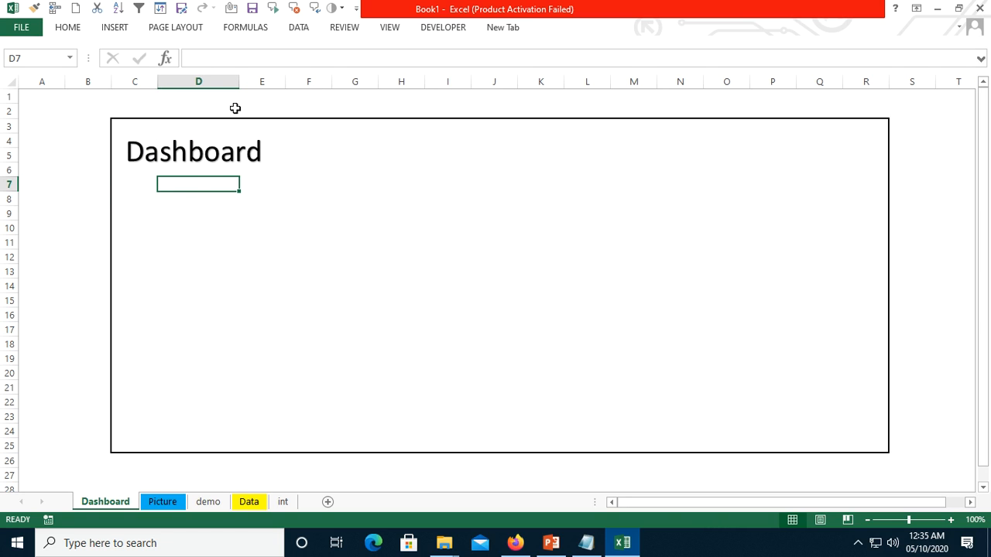
{"action": "left_click", "coordinate": [67, 29]}
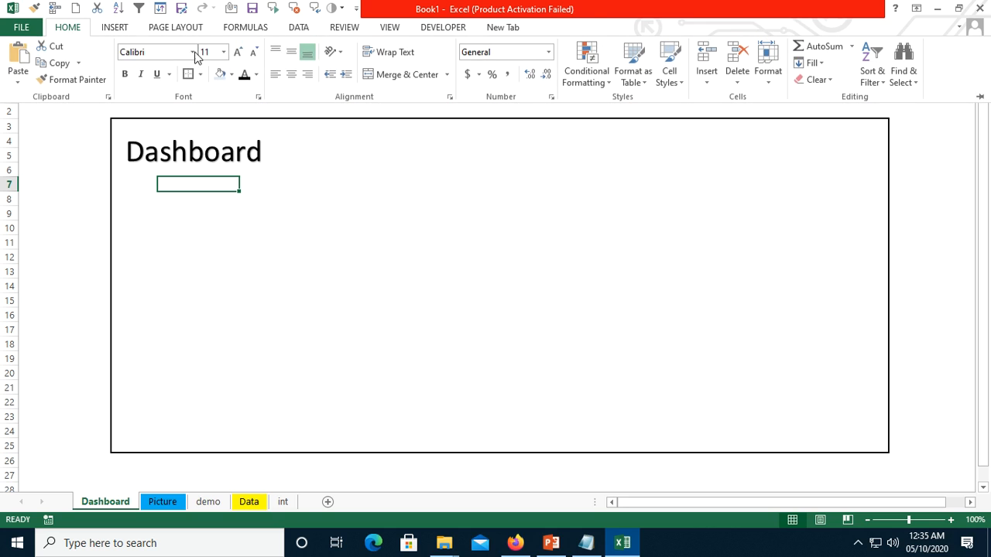
{"action": "left_click", "coordinate": [231, 75]}
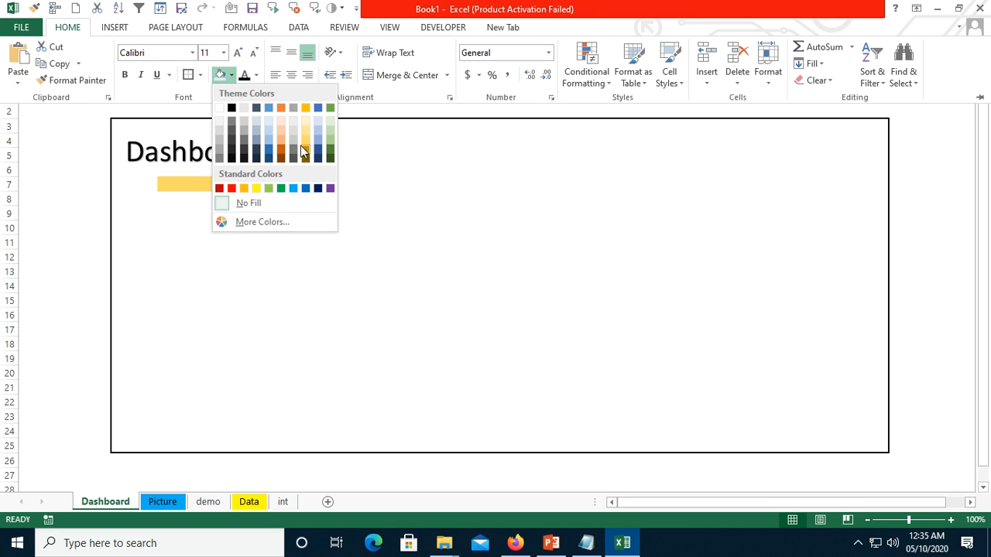
{"action": "left_click", "coordinate": [281, 189]}
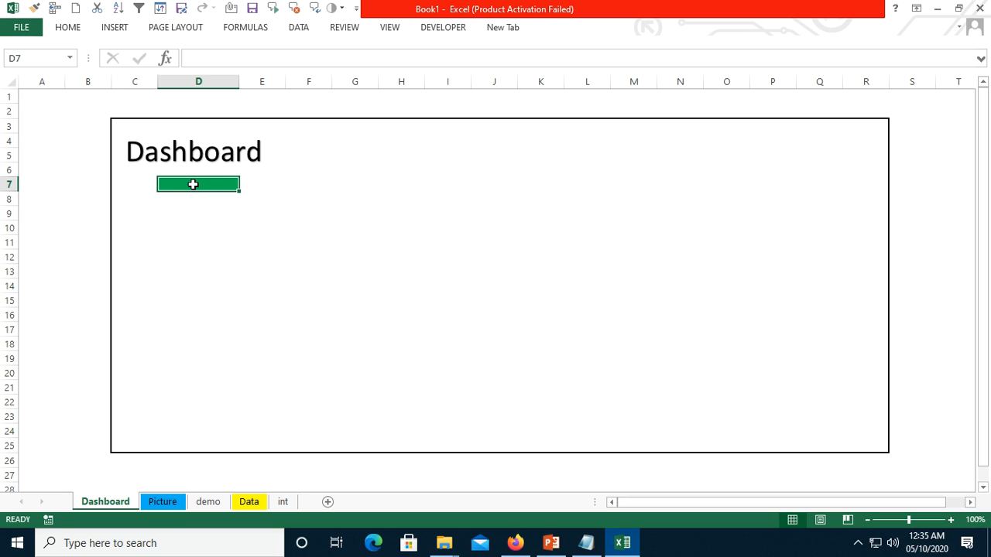
- Review the defined names on the Picture sheet and go to the Company range
{"action": "left_click", "coordinate": [164, 502]}
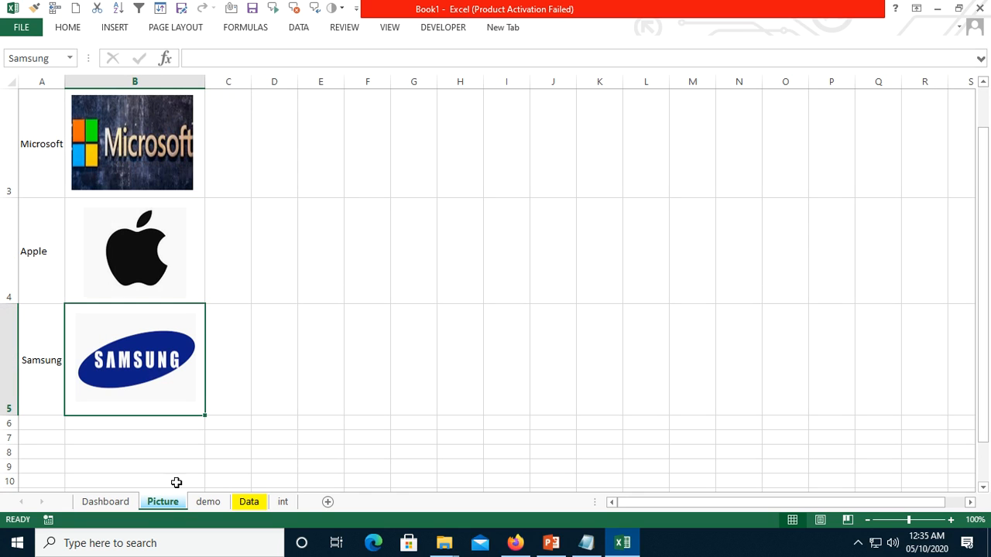
{"action": "left_click", "coordinate": [70, 58]}
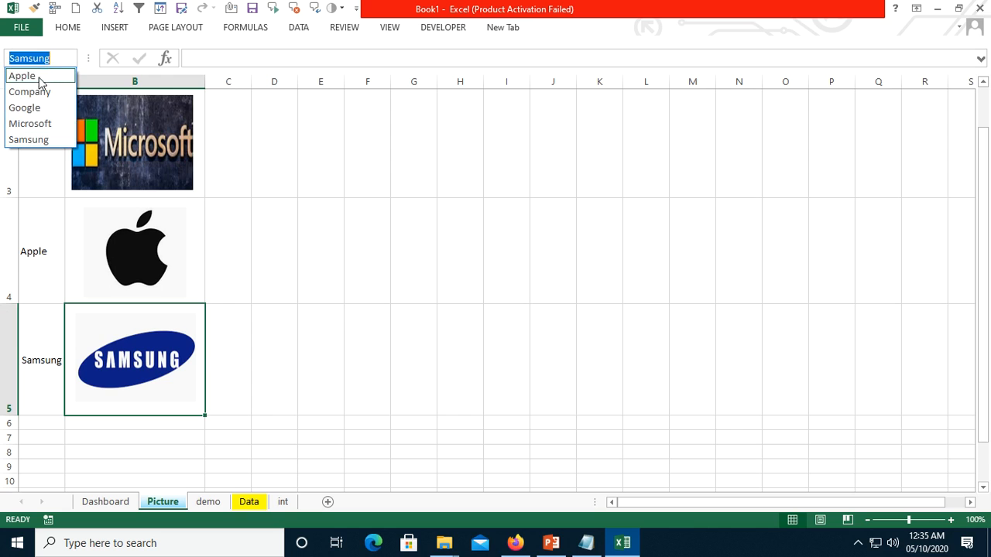
{"action": "left_click", "coordinate": [35, 92]}
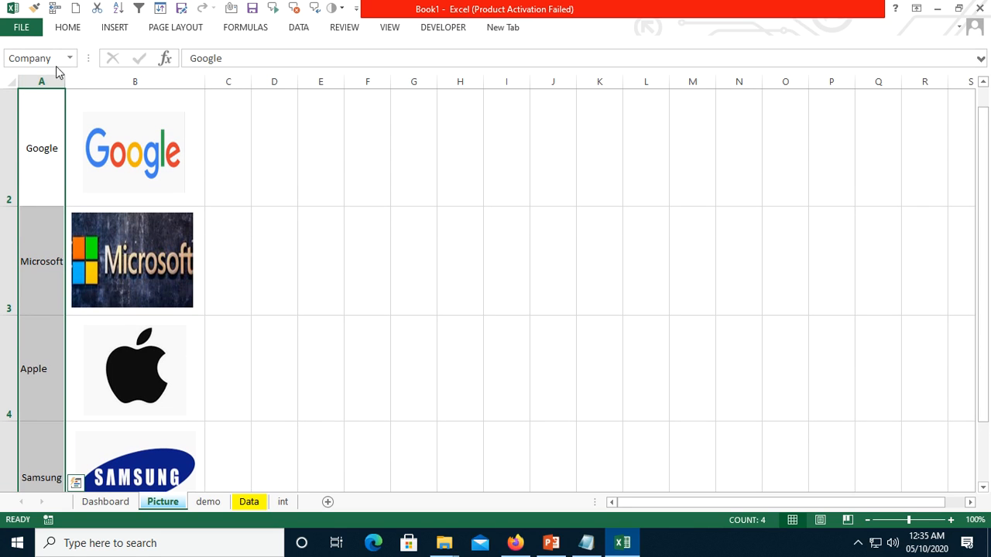
{"action": "left_click", "coordinate": [5, 57]}
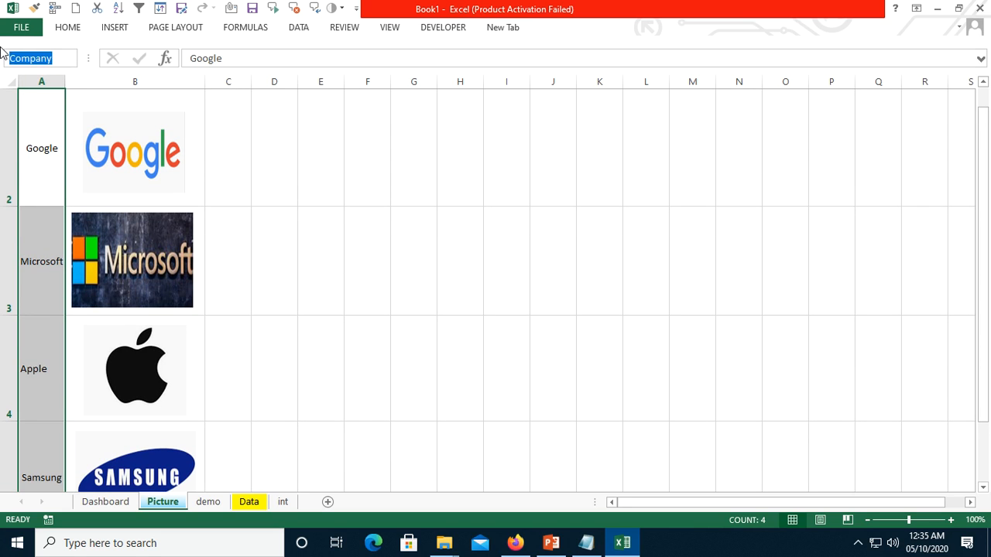
- Add list data validation to cell D7 on the Dashboard sheet with =Company as the source
{"action": "left_click", "coordinate": [127, 501]}
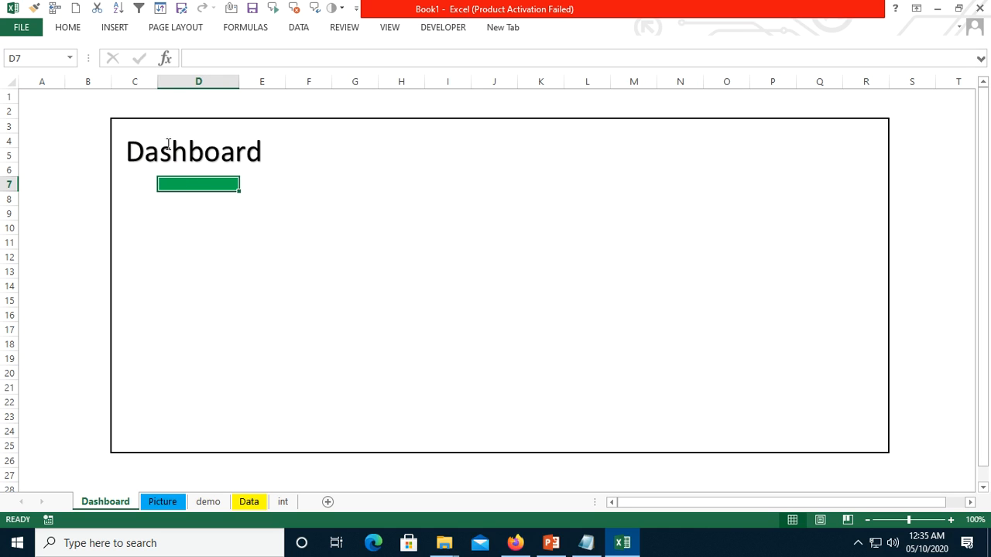
{"action": "left_click", "coordinate": [299, 28]}
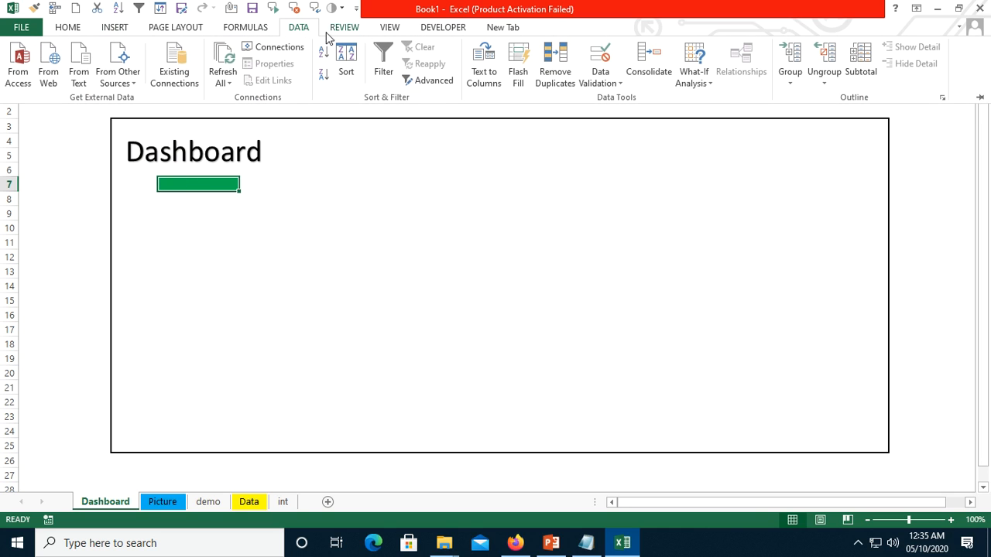
{"action": "left_click", "coordinate": [619, 84]}
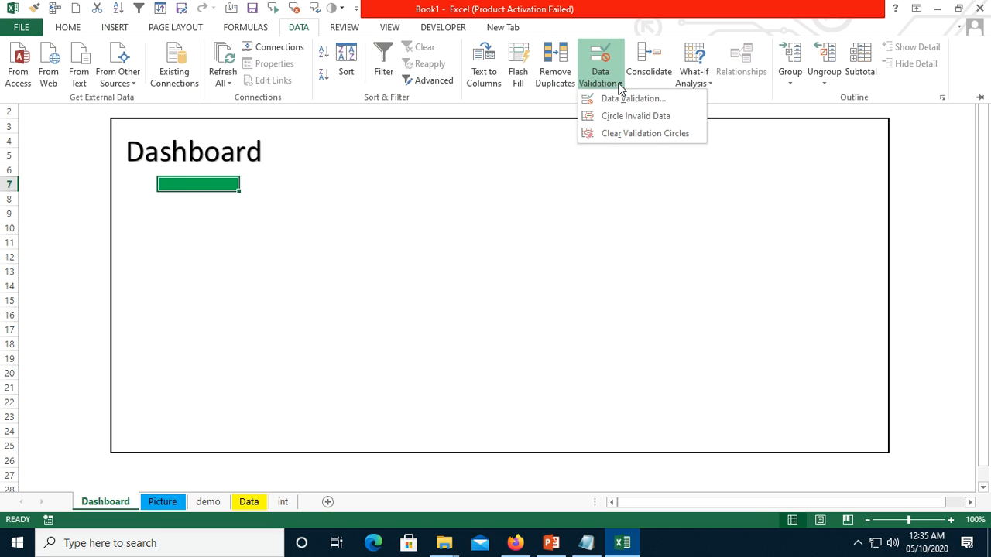
{"action": "left_click", "coordinate": [617, 101]}
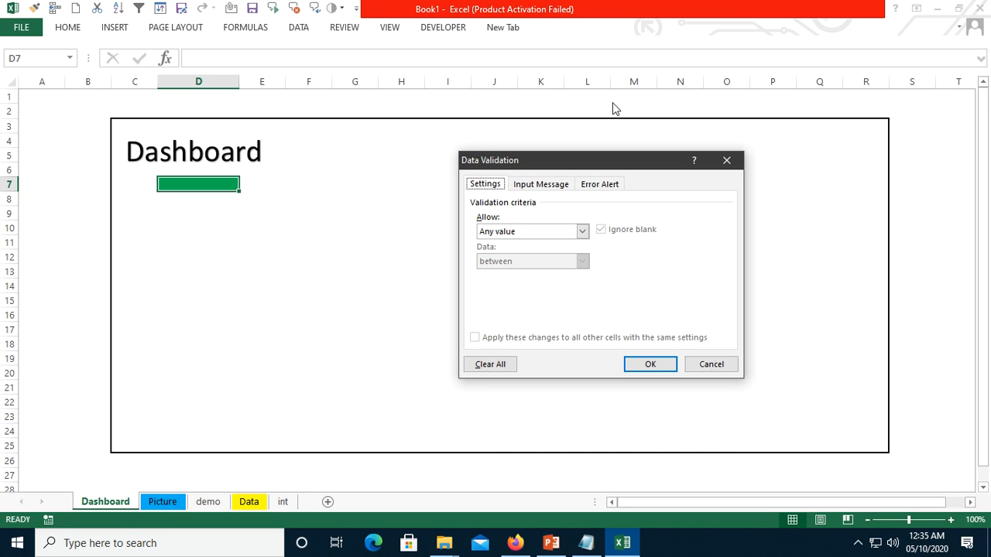
{"action": "left_click", "coordinate": [582, 232]}
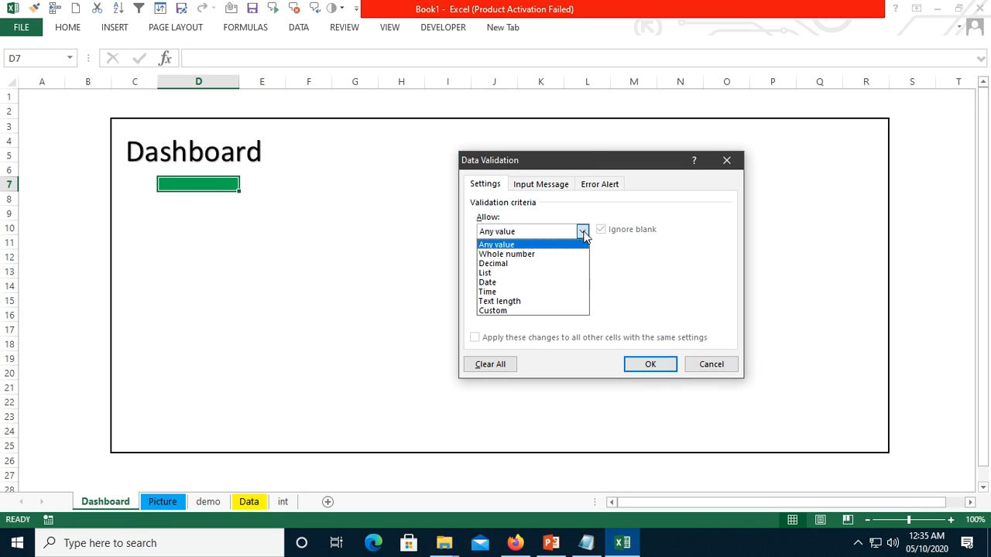
{"action": "left_click", "coordinate": [514, 276]}
{"action": "left_click", "coordinate": [493, 288]}
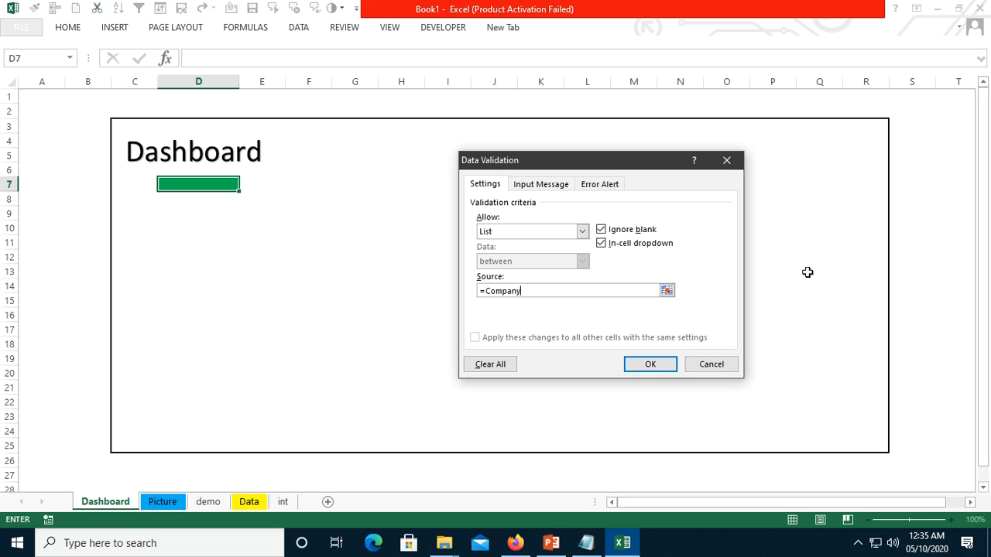
{"action": "left_click", "coordinate": [647, 366]}
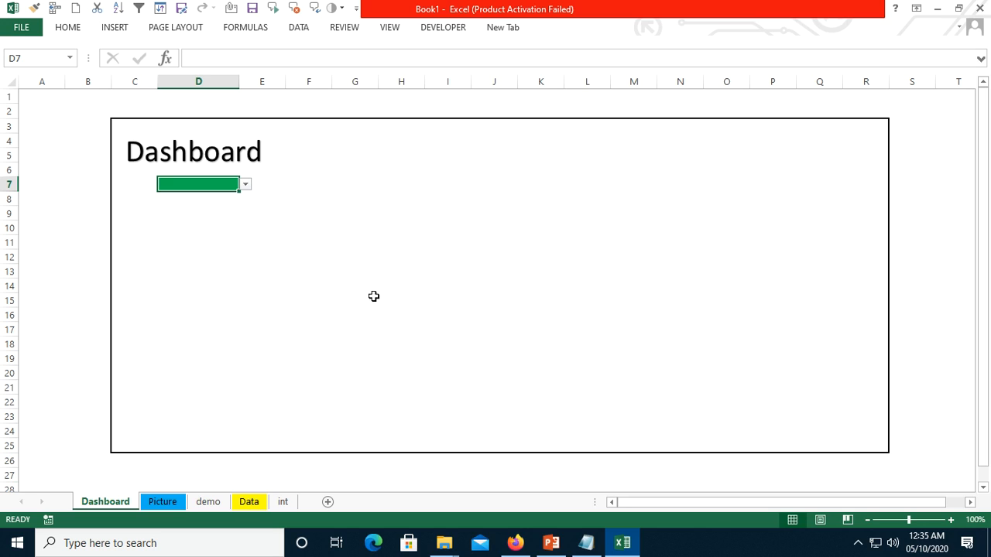
- Try the drop-down in D7 by choosing Microsoft and Samsung in turn, and finish with Apple selected
{"action": "left_click", "coordinate": [247, 188]}
{"action": "left_click", "coordinate": [241, 205]}
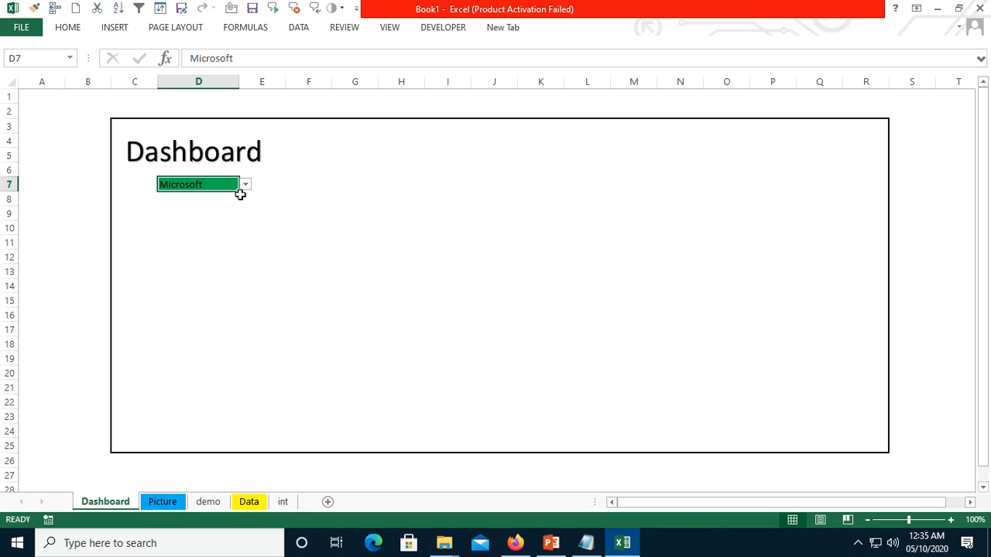
{"action": "left_click", "coordinate": [245, 186]}
{"action": "left_click", "coordinate": [228, 225]}
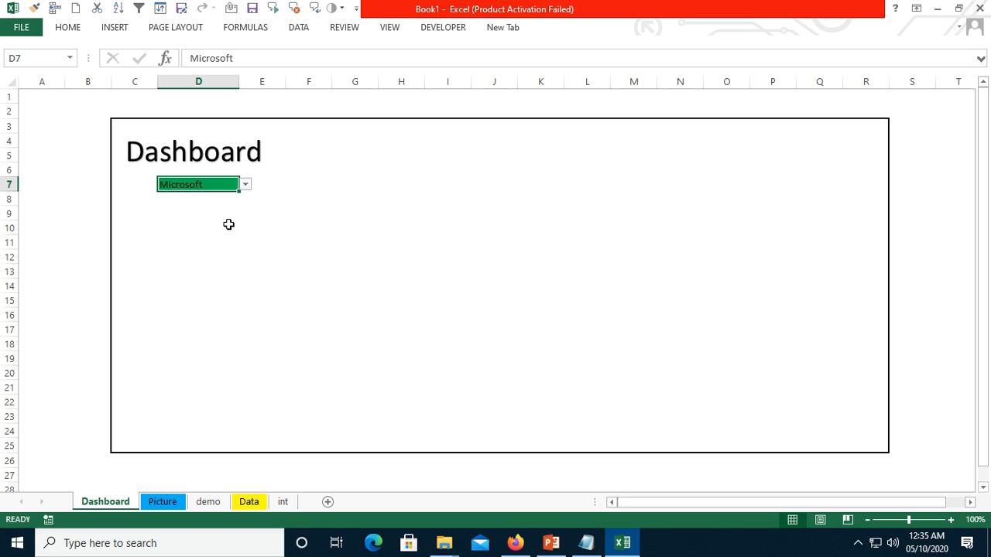
{"action": "left_click", "coordinate": [246, 188]}
{"action": "left_click", "coordinate": [233, 216]}
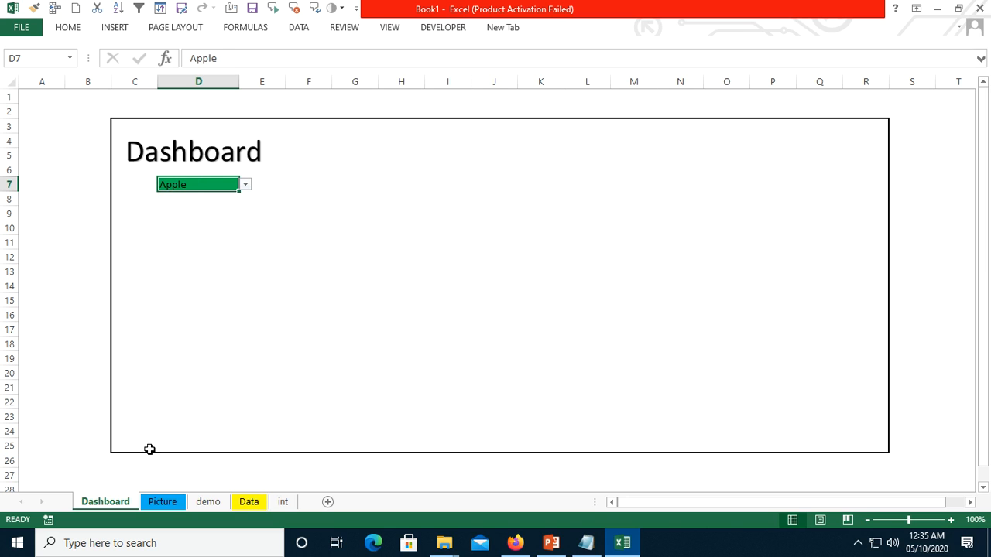
{"action": "left_click", "coordinate": [166, 502]}
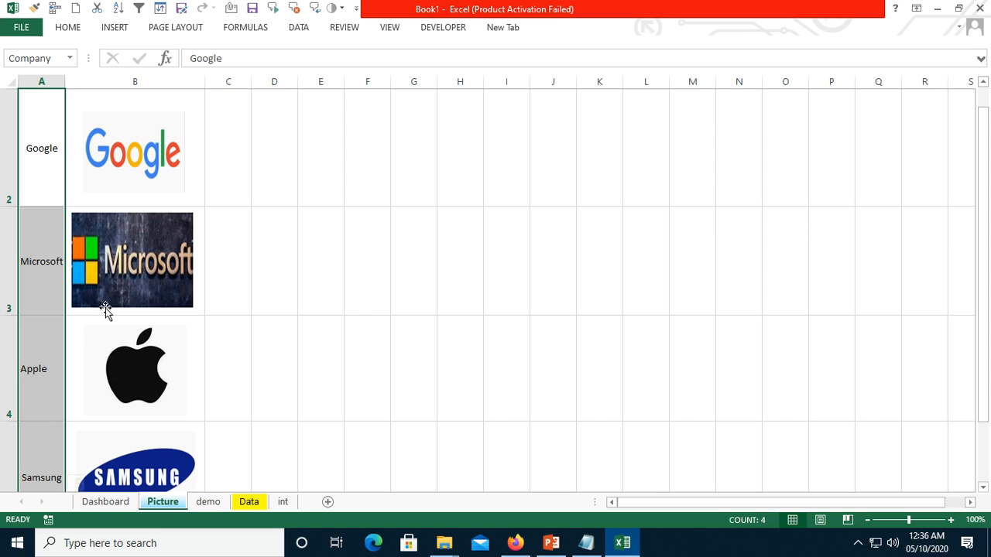
{"action": "left_click", "coordinate": [106, 502]}
{"action": "left_click", "coordinate": [153, 503]}
{"action": "left_click", "coordinate": [114, 502]}
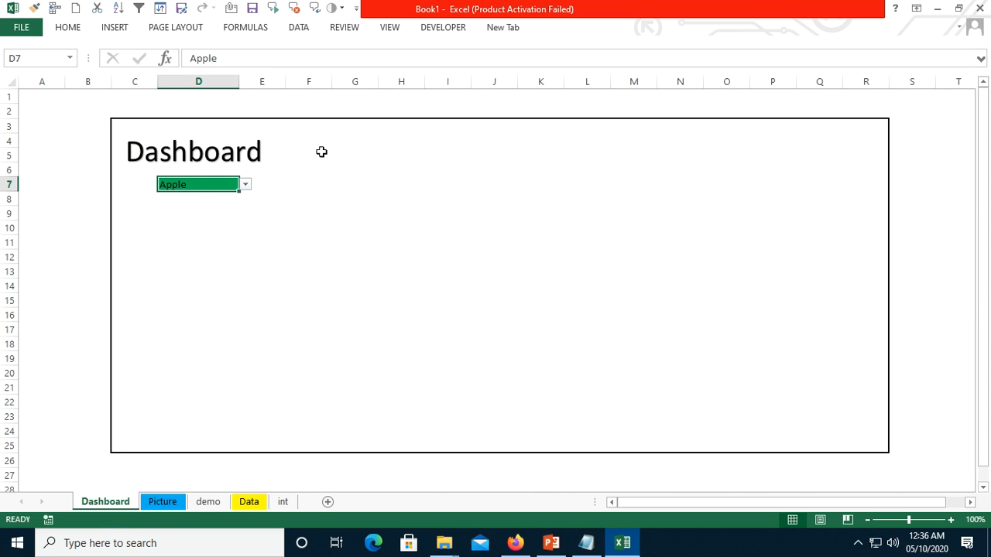
- Center the text in D7 horizontally and vertically, enlarge its font to 16 and make it bold
{"action": "left_click", "coordinate": [74, 28]}
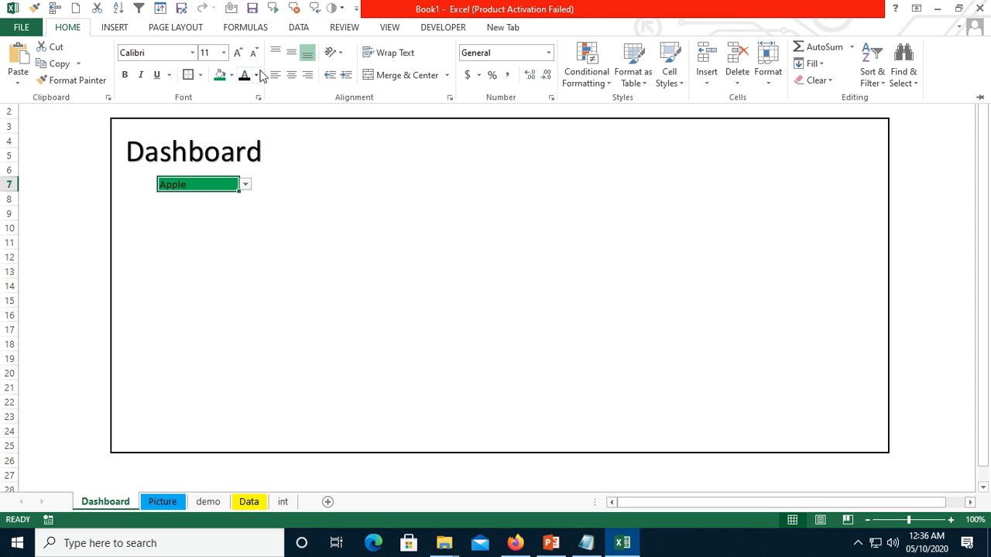
{"action": "left_click", "coordinate": [291, 52]}
{"action": "left_click", "coordinate": [291, 75]}
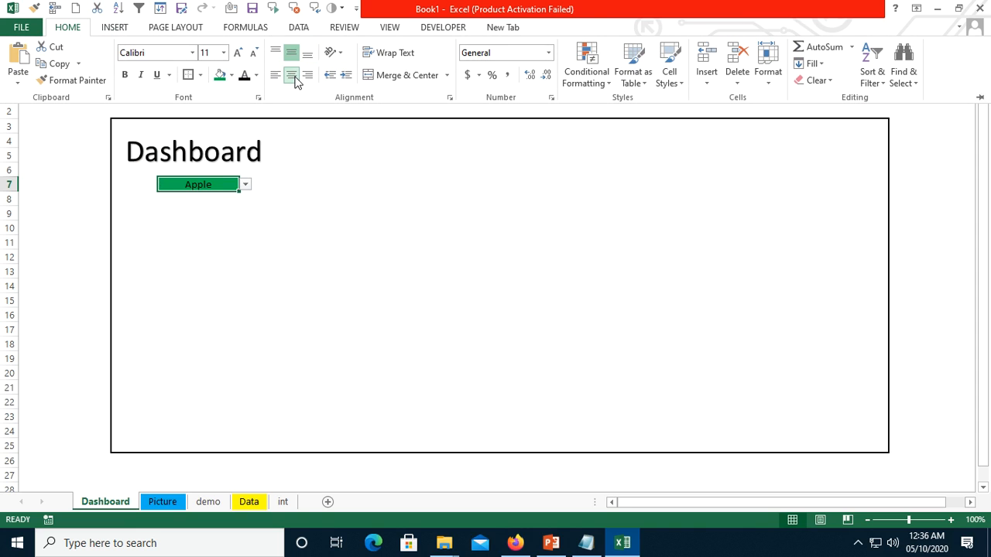
{"action": "left_click", "coordinate": [238, 52]}
{"action": "left_click", "coordinate": [237, 52]}
{"action": "left_click", "coordinate": [238, 52]}
{"action": "left_click", "coordinate": [128, 77]}
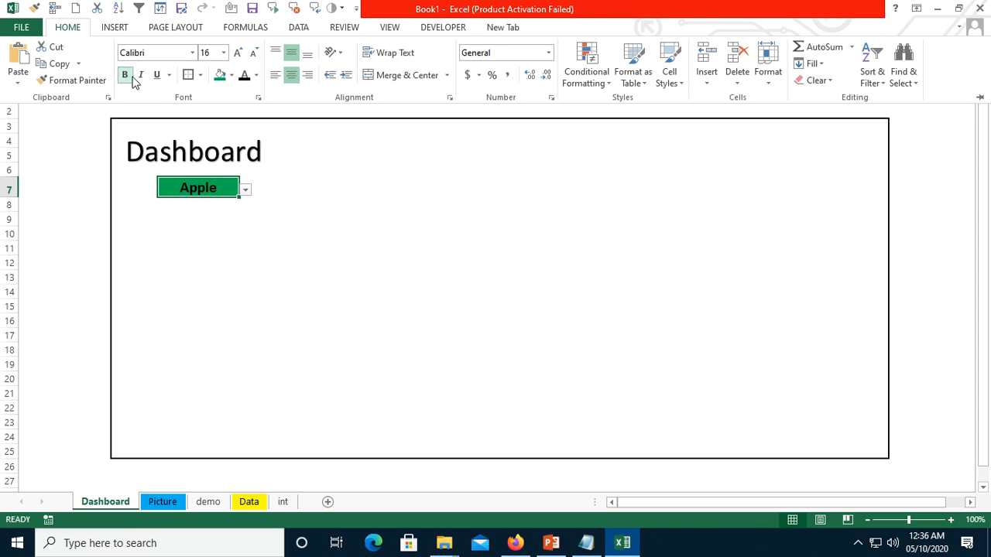
{"action": "left_click", "coordinate": [387, 241]}
{"action": "left_click", "coordinate": [374, 361]}
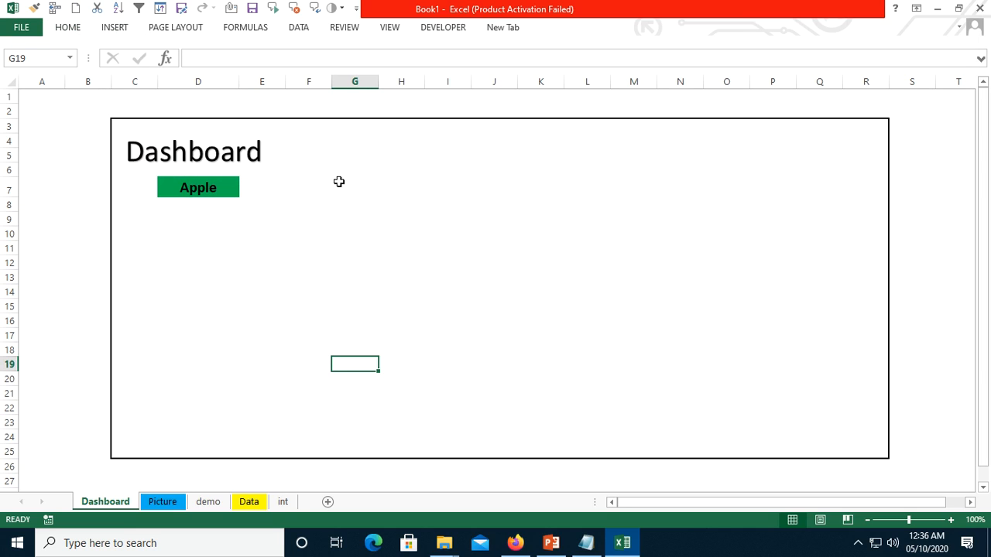
- Define a workbook-scoped name Mypic that refers to =INDIRECT(Dashboard!$D$7)
{"action": "left_click", "coordinate": [216, 184]}
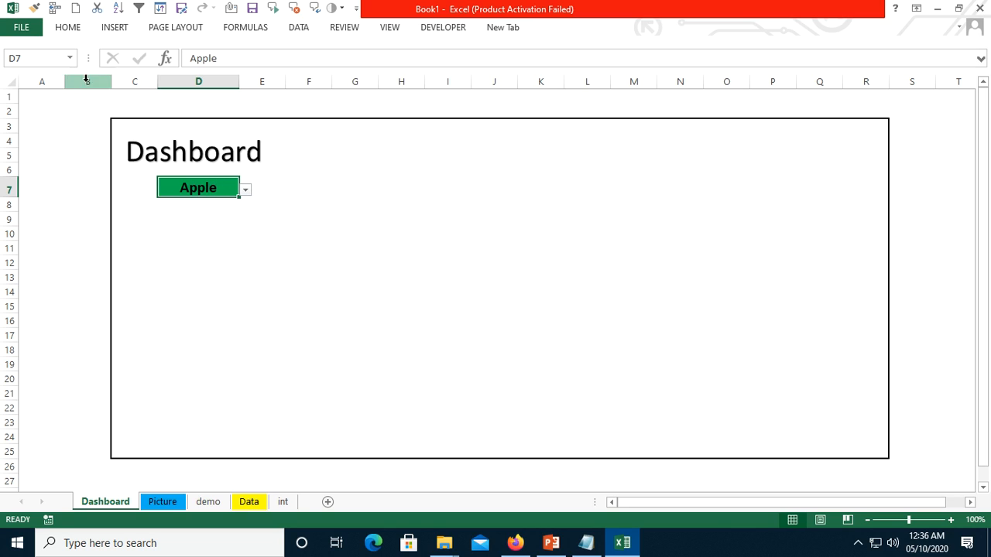
{"action": "left_click", "coordinate": [259, 249]}
{"action": "left_click", "coordinate": [215, 185]}
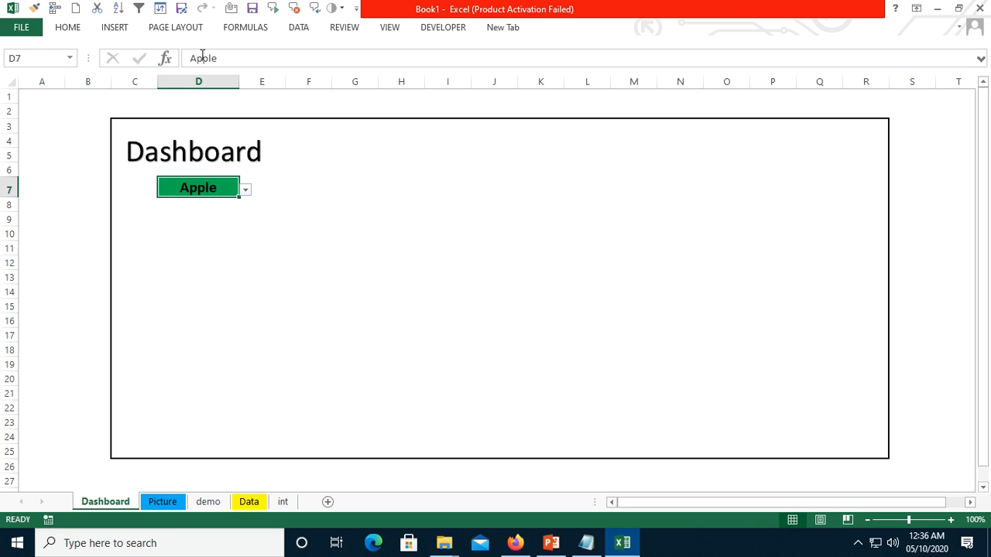
{"action": "left_click", "coordinate": [250, 33]}
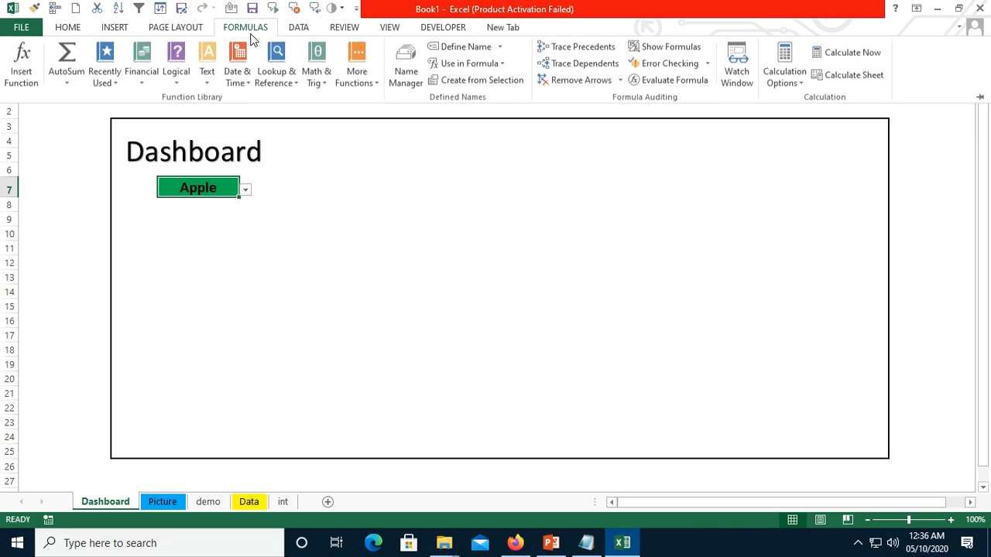
{"action": "left_click", "coordinate": [465, 47]}
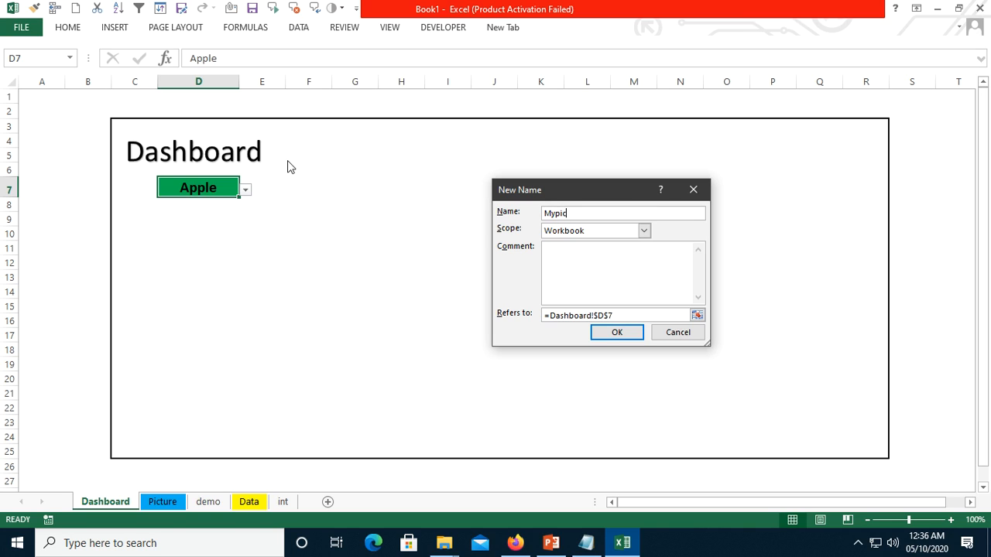
{"action": "left_click", "coordinate": [552, 316]}
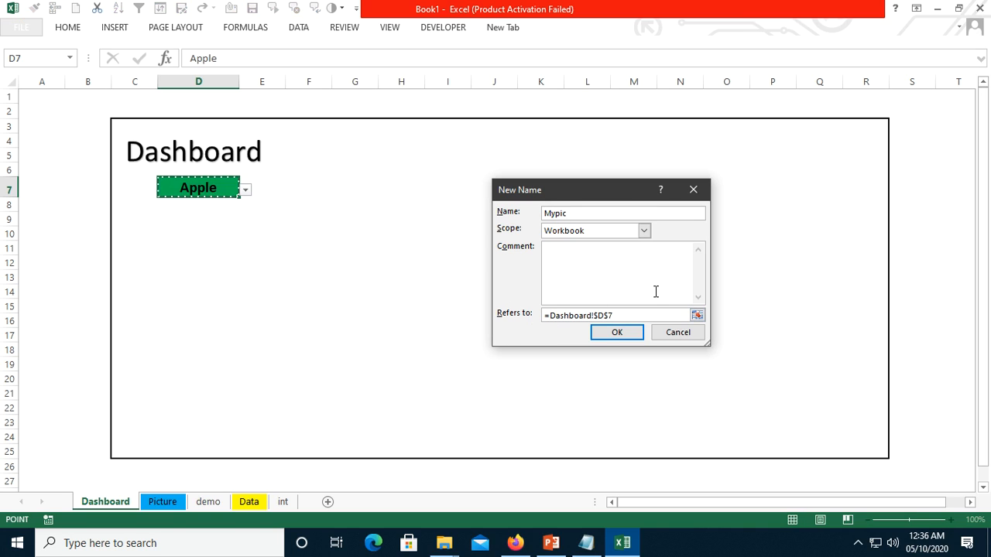
{"action": "type", "text": "Indire"}
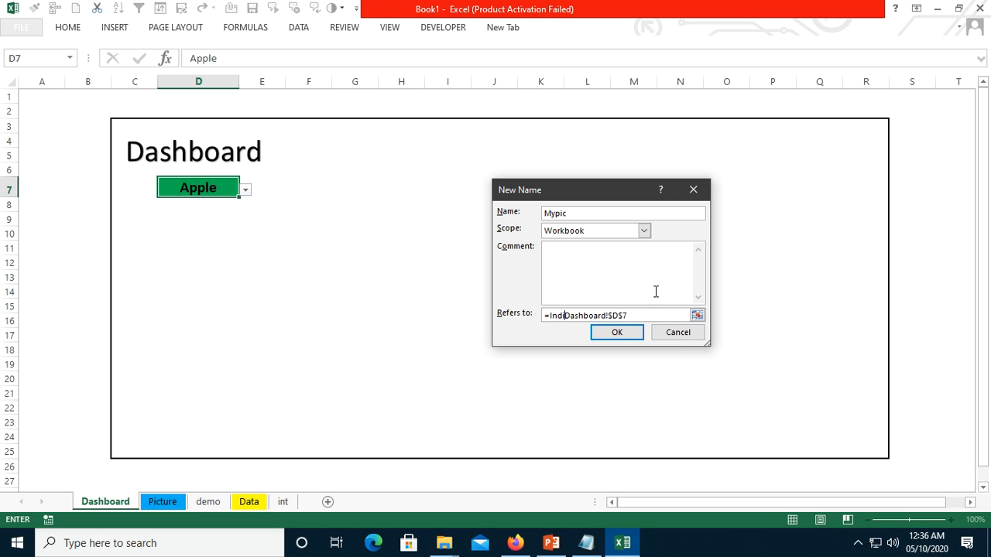
{"action": "type", "text": "ct("}
{"action": "left_click", "coordinate": [612, 337]}
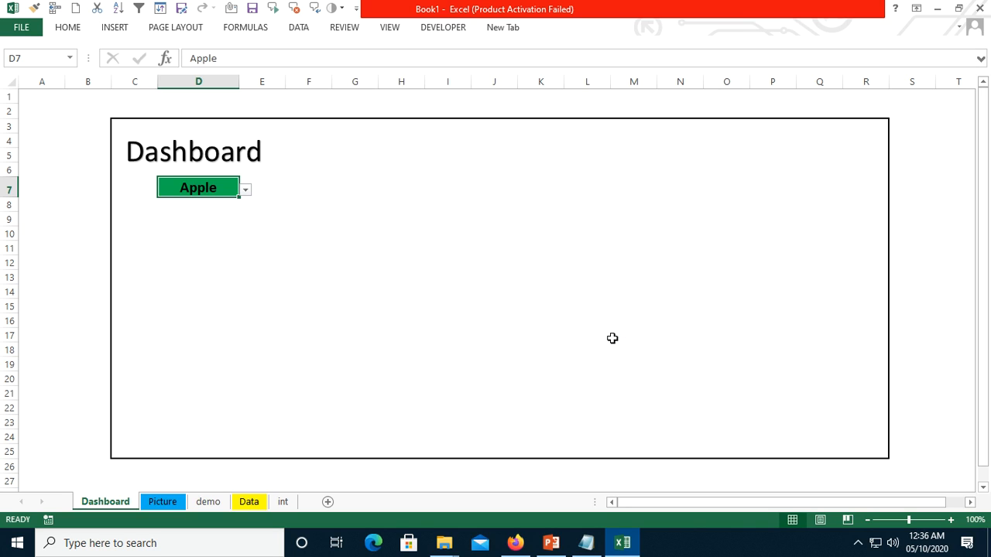
{"action": "left_click", "coordinate": [359, 237]}
{"action": "left_click", "coordinate": [233, 202]}
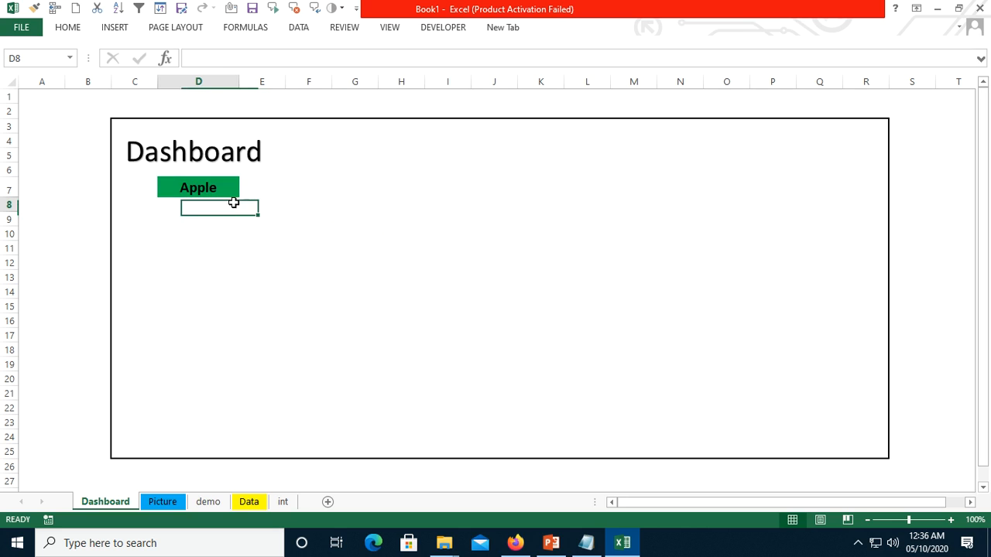
{"action": "left_click", "coordinate": [236, 189]}
{"action": "left_click", "coordinate": [246, 28]}
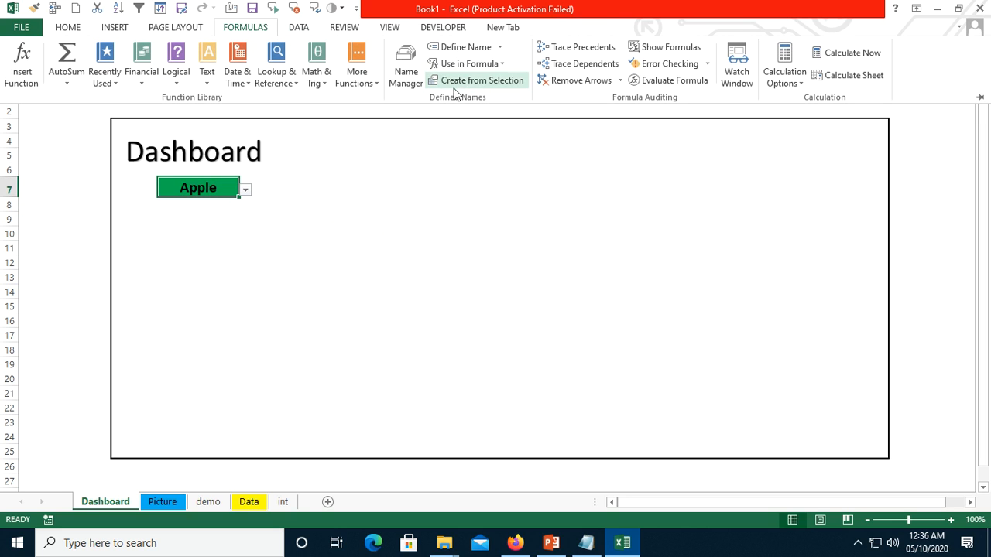
{"action": "left_click", "coordinate": [488, 82]}
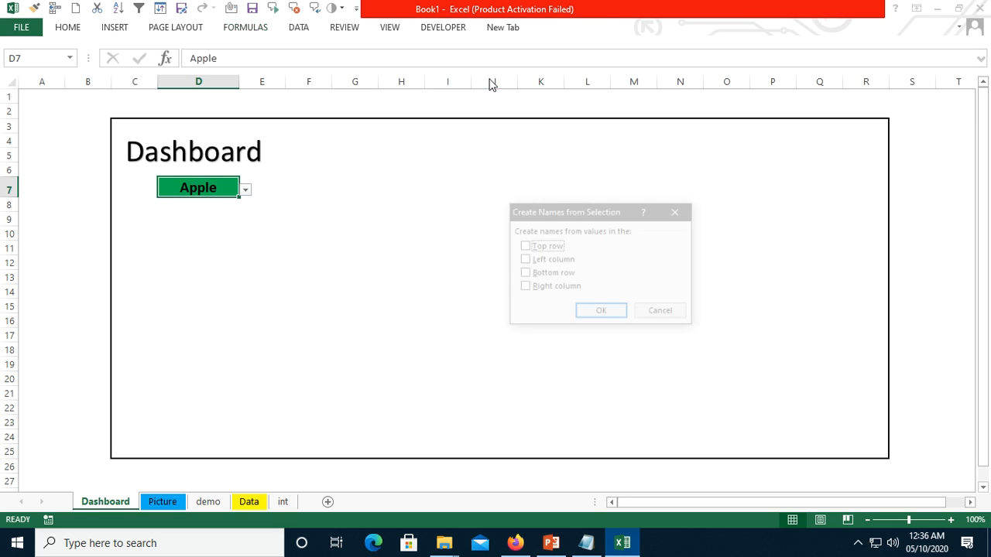
{"action": "left_click", "coordinate": [663, 313]}
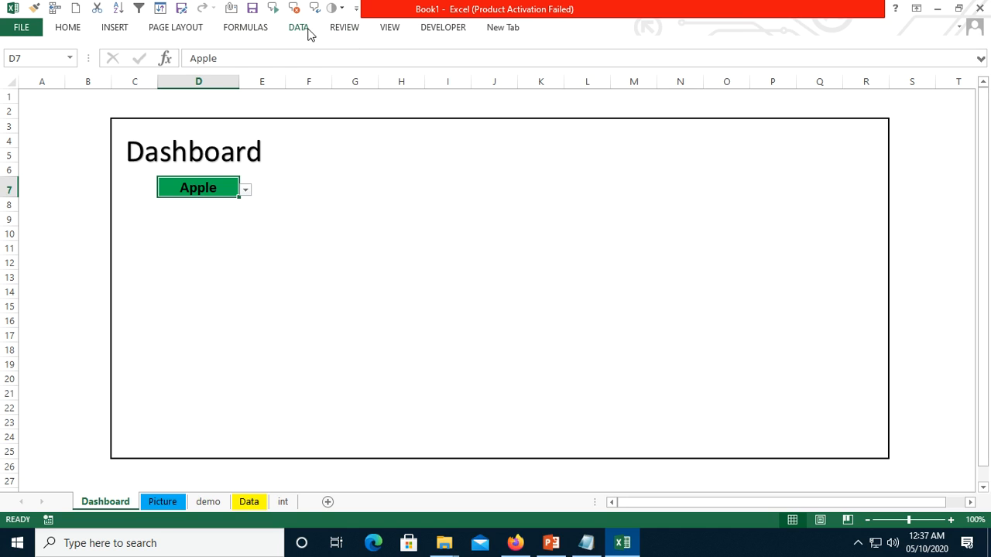
- Open the name Mypic for editing and examine which logo cell its INDIRECT reference points to, leaving the definition as it is
{"action": "left_click", "coordinate": [247, 31]}
{"action": "left_click", "coordinate": [406, 68]}
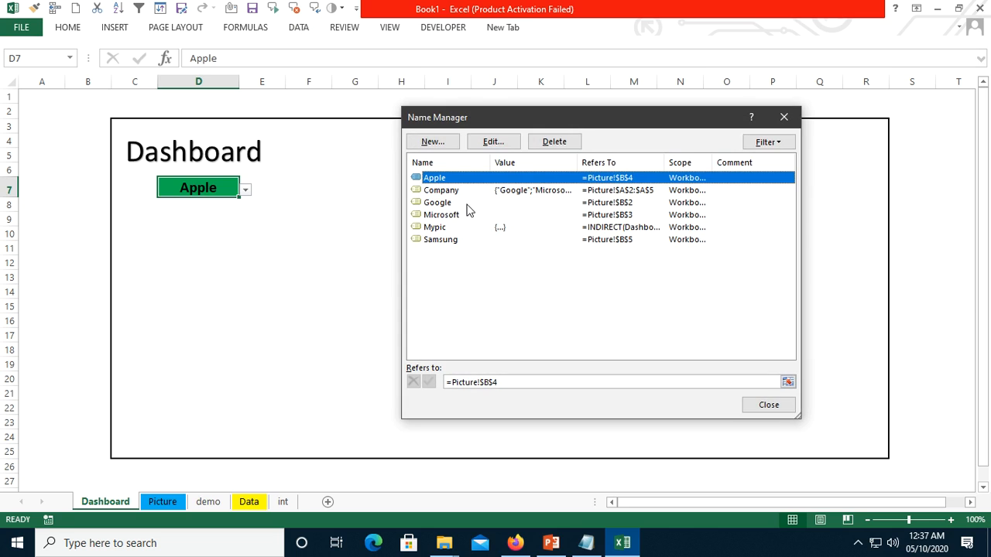
{"action": "left_click", "coordinate": [446, 231]}
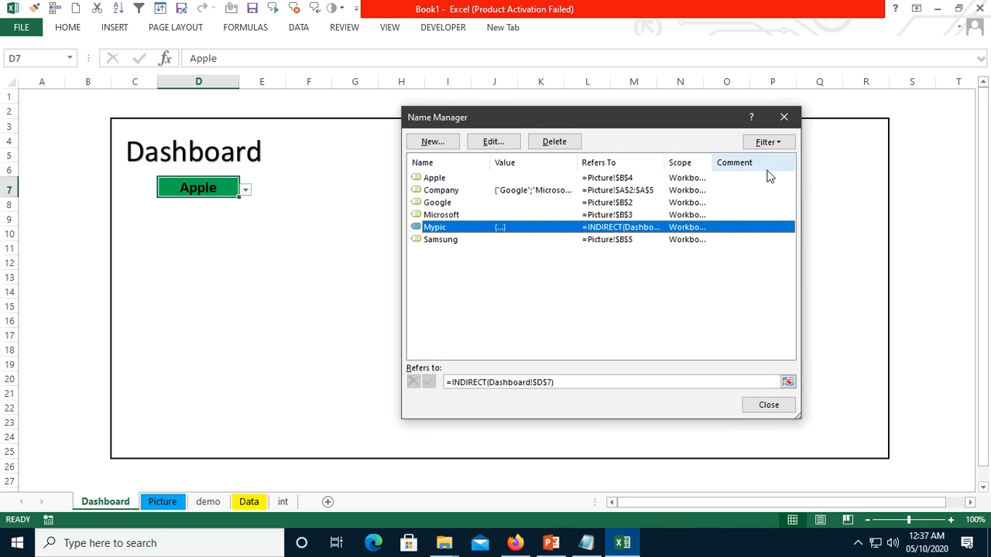
{"action": "left_click", "coordinate": [502, 145]}
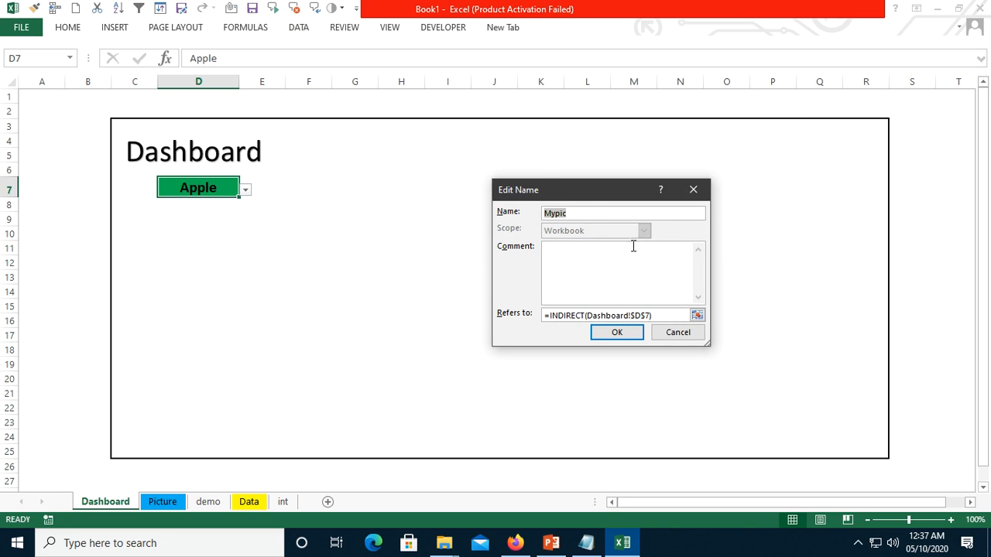
{"action": "left_click", "coordinate": [696, 315]}
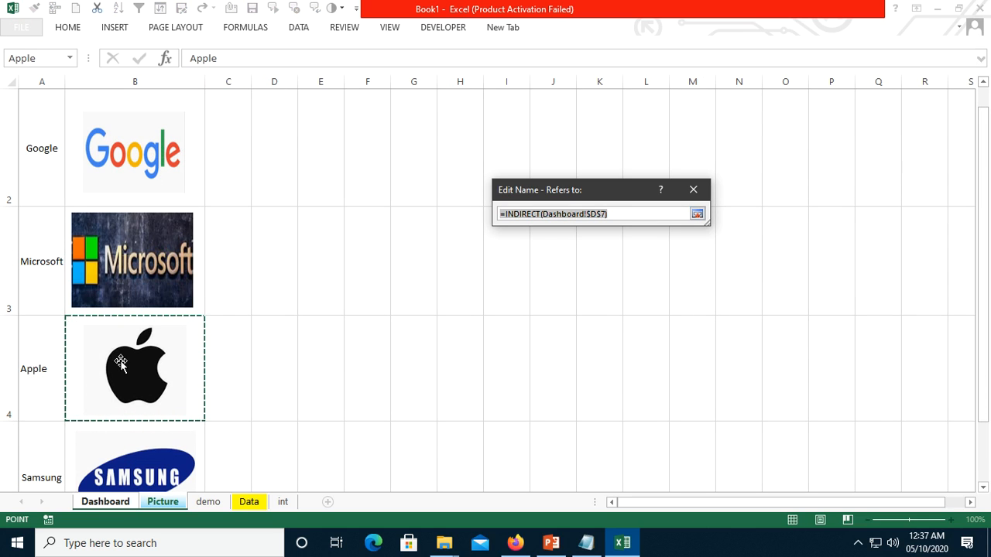
{"action": "left_click", "coordinate": [697, 214]}
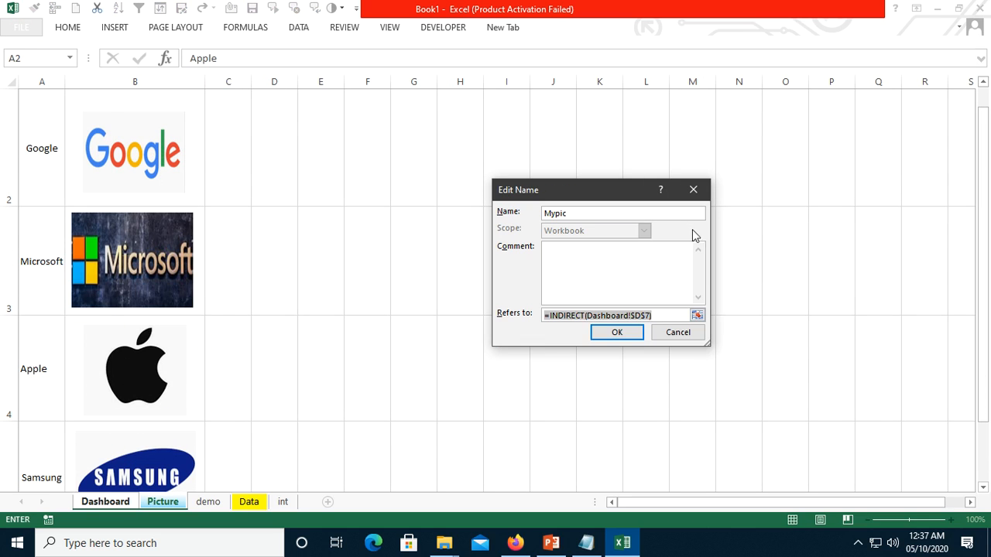
{"action": "key", "text": "Escape"}
{"action": "key", "text": "Escape"}
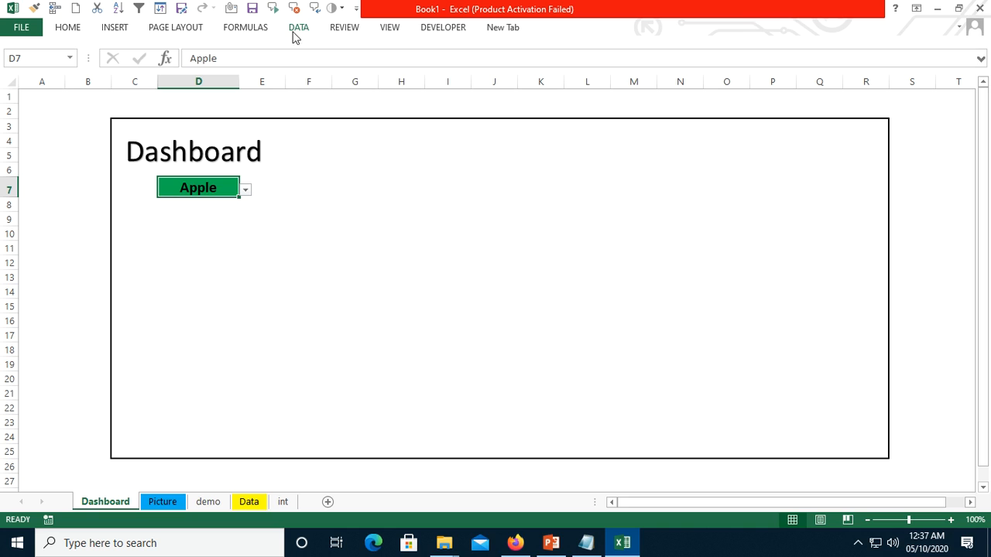
- Reopen the Mypic definition, trace its =INDIRECT(Dashboard!$D$7) reference to the Picture sheet once more, and accept the unchanged formula
{"action": "left_click", "coordinate": [245, 29]}
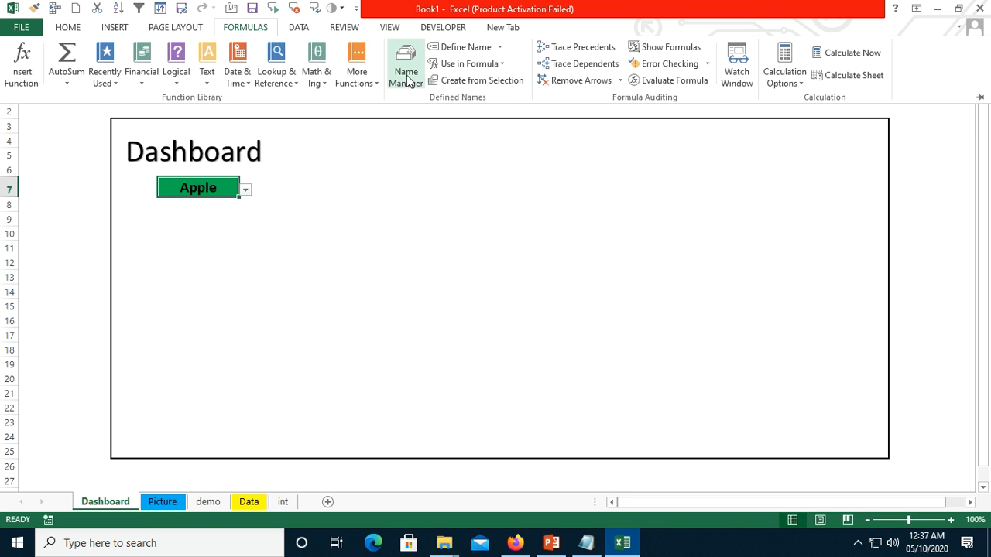
{"action": "left_click", "coordinate": [407, 69]}
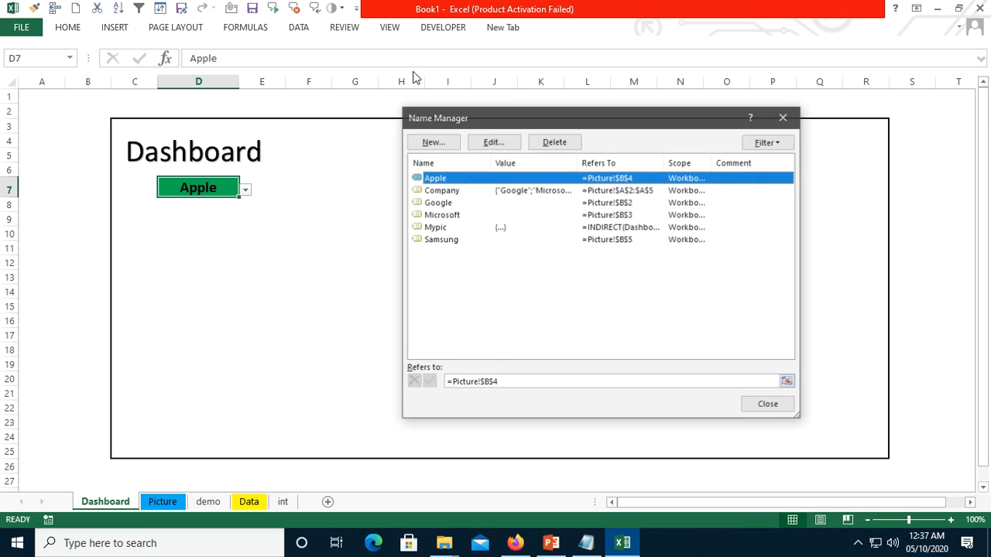
{"action": "left_click", "coordinate": [440, 229]}
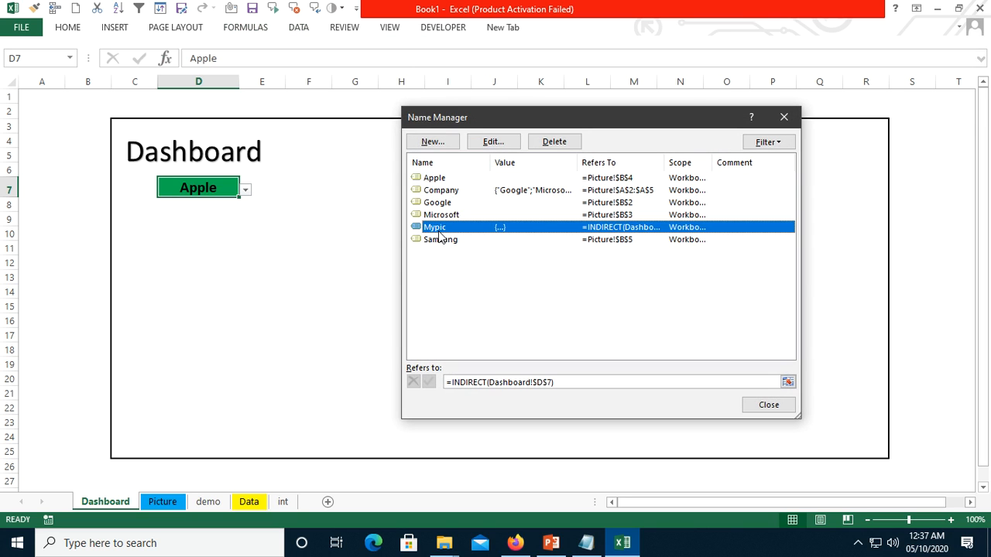
{"action": "left_click", "coordinate": [505, 142]}
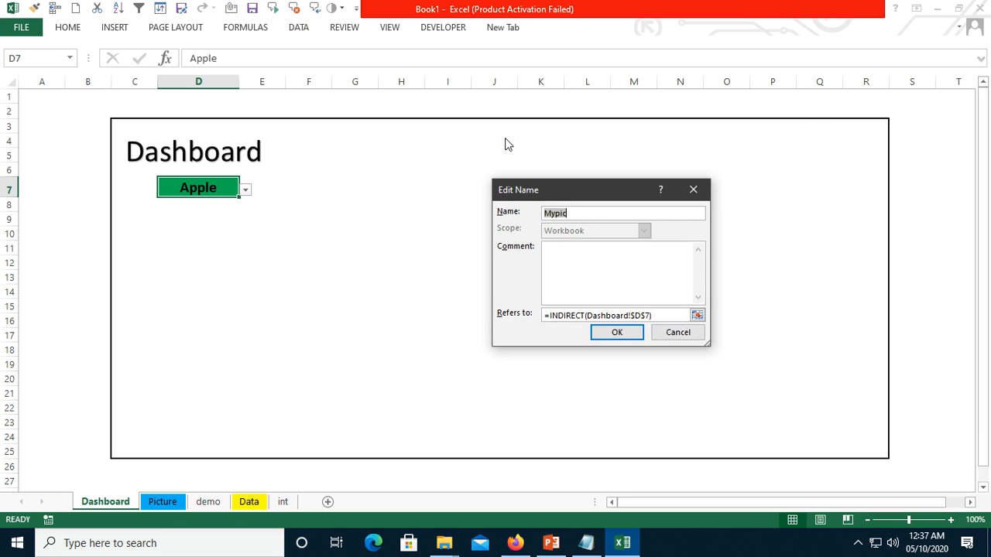
{"action": "left_click", "coordinate": [697, 316]}
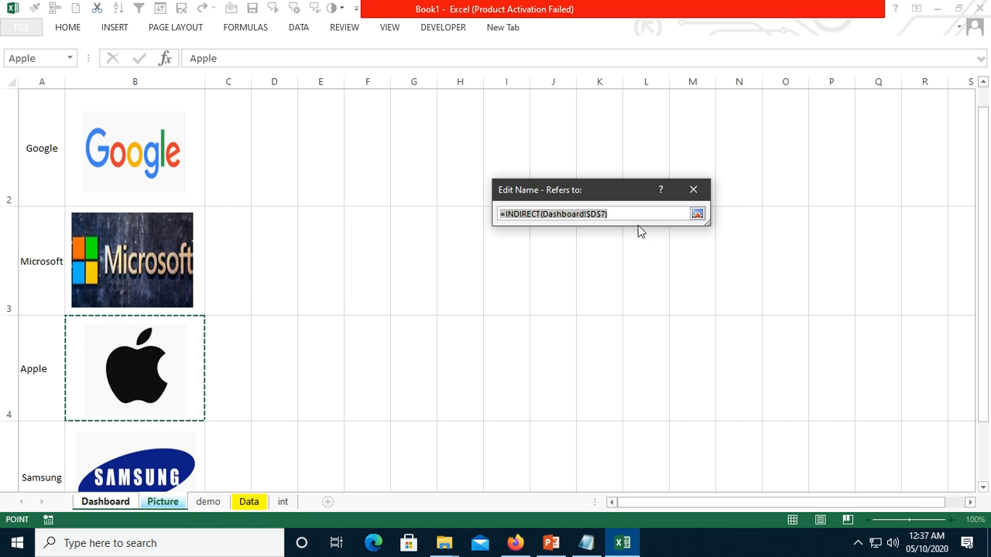
{"action": "left_click", "coordinate": [699, 216]}
{"action": "left_click", "coordinate": [623, 331]}
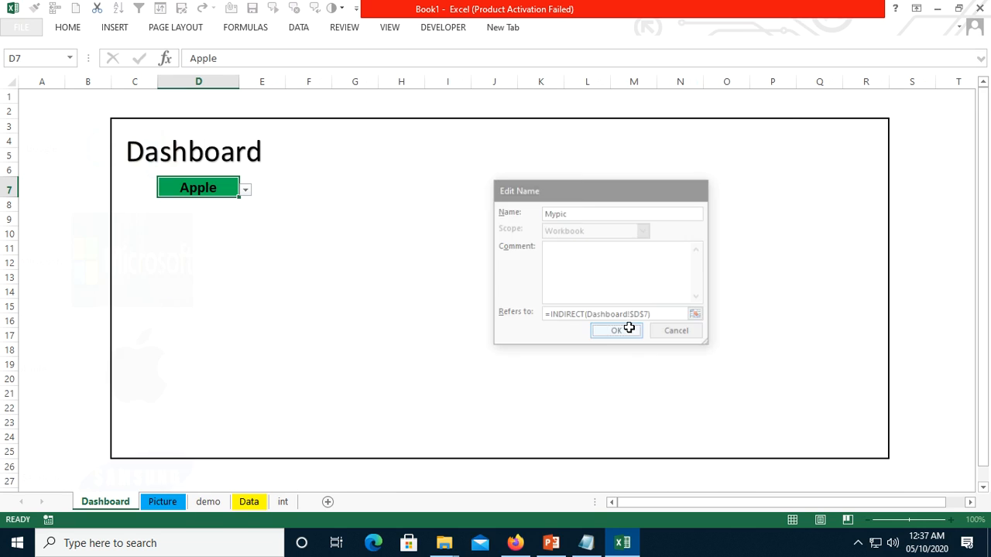
{"action": "left_click", "coordinate": [767, 406]}
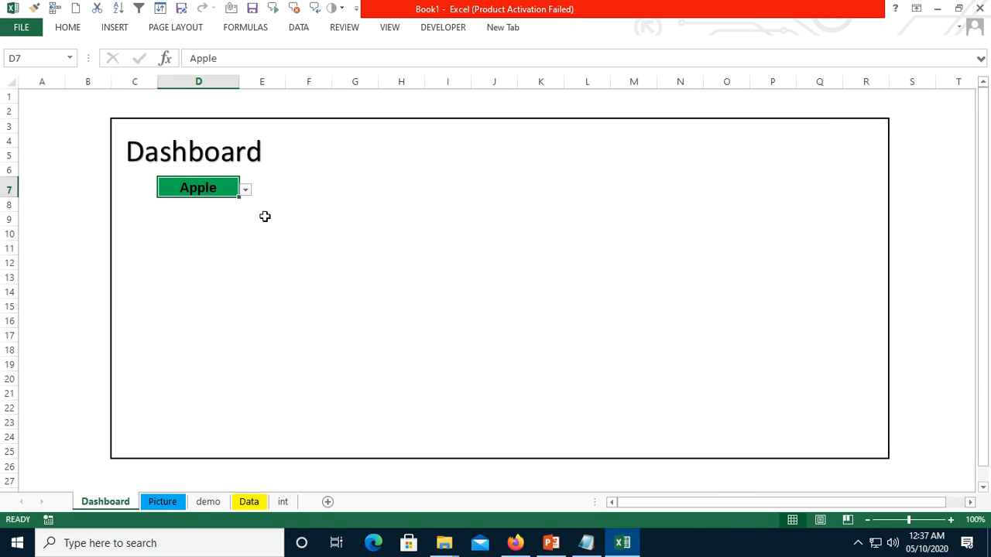
{"action": "left_click", "coordinate": [345, 266]}
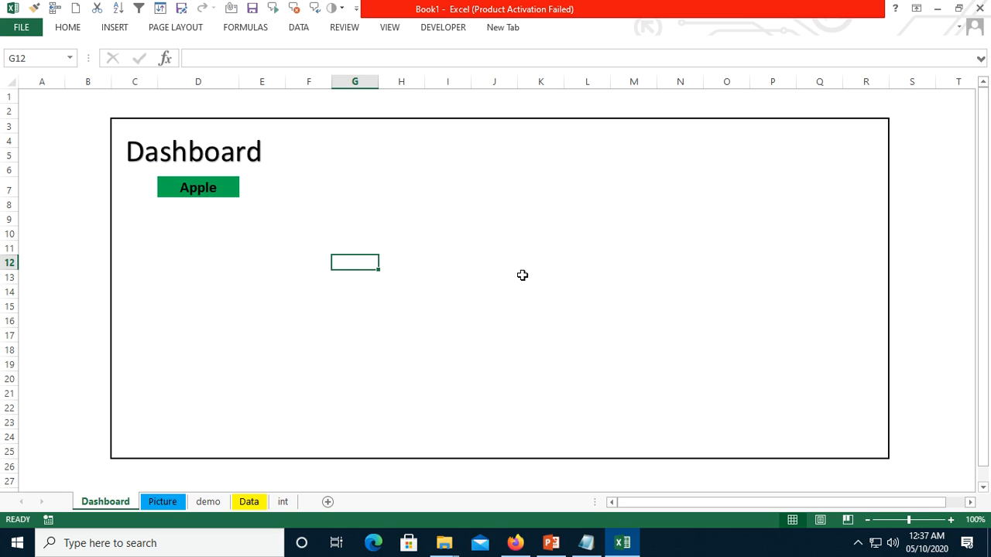
{"action": "type", "text": "=ind"}
{"action": "key", "text": "Down"}
{"action": "key", "text": "Tab"}
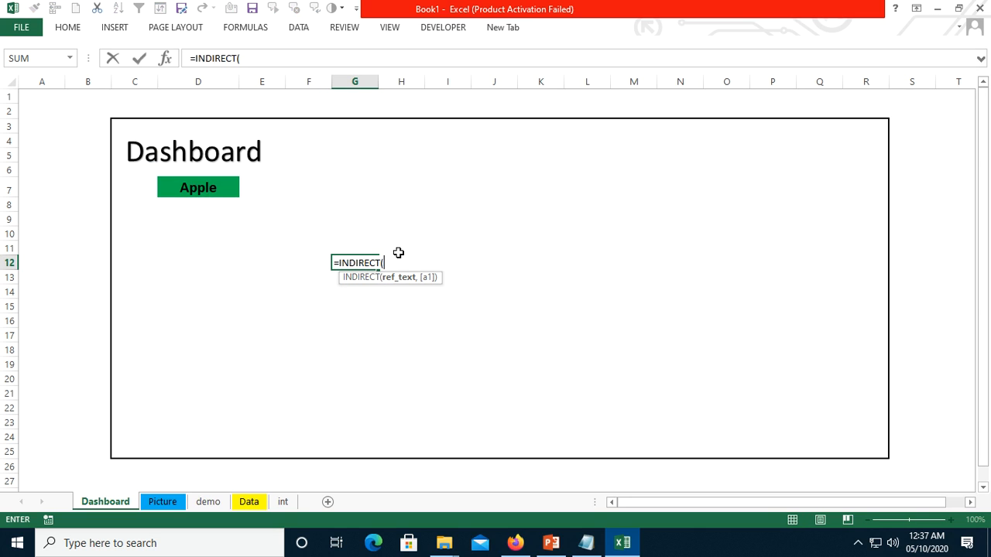
{"action": "key", "text": "BackSpace"}
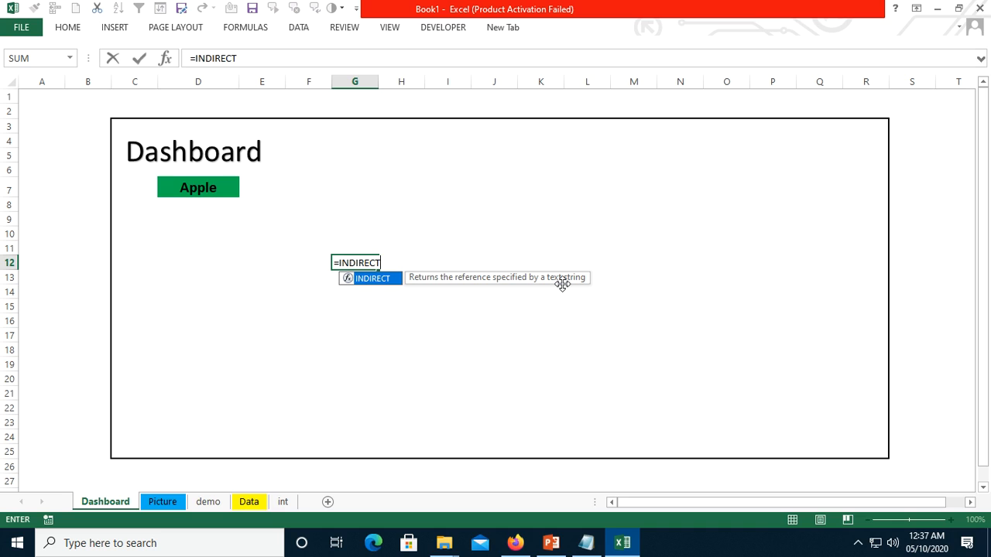
{"action": "key", "text": "Escape"}
{"action": "key", "text": "Escape"}
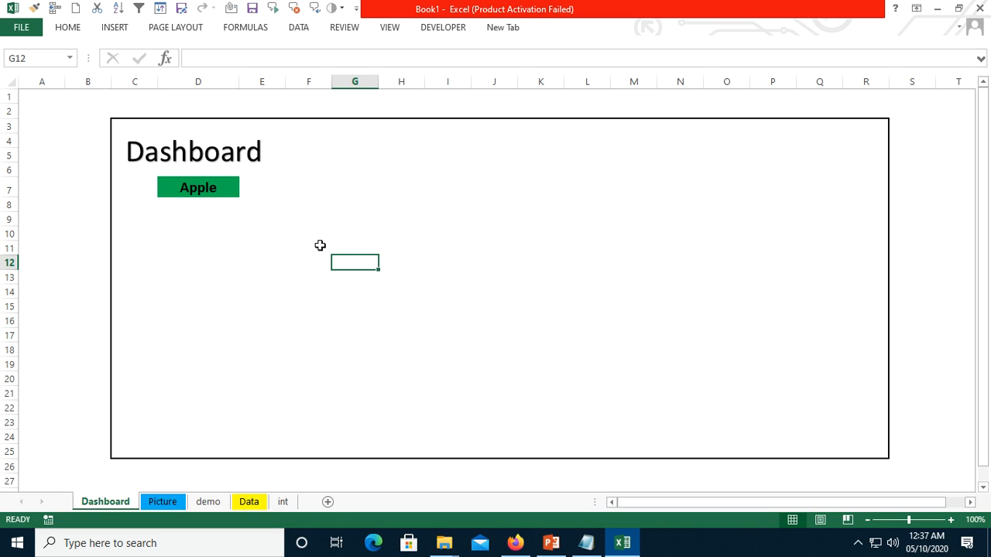
{"action": "left_click", "coordinate": [159, 181]}
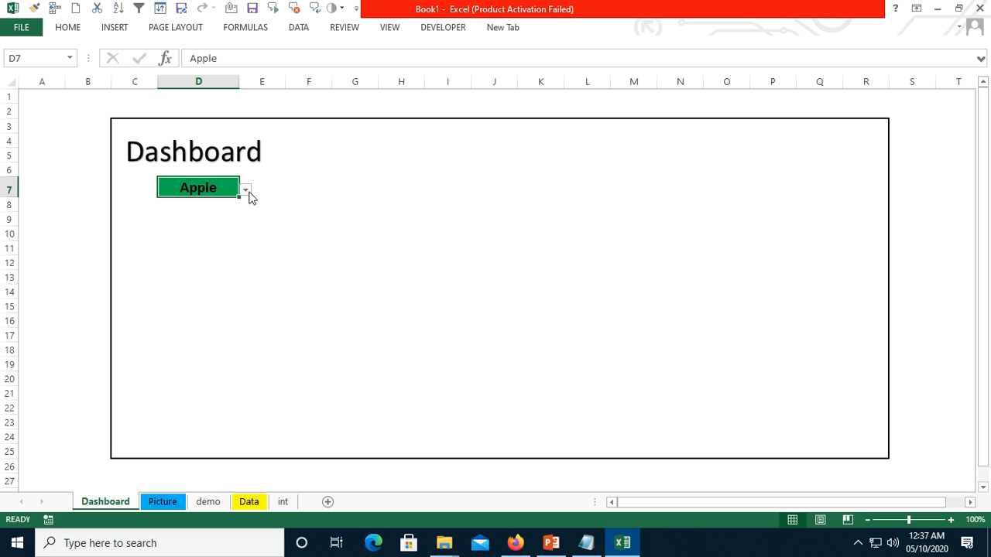
{"action": "left_click", "coordinate": [246, 191]}
{"action": "left_click", "coordinate": [249, 274]}
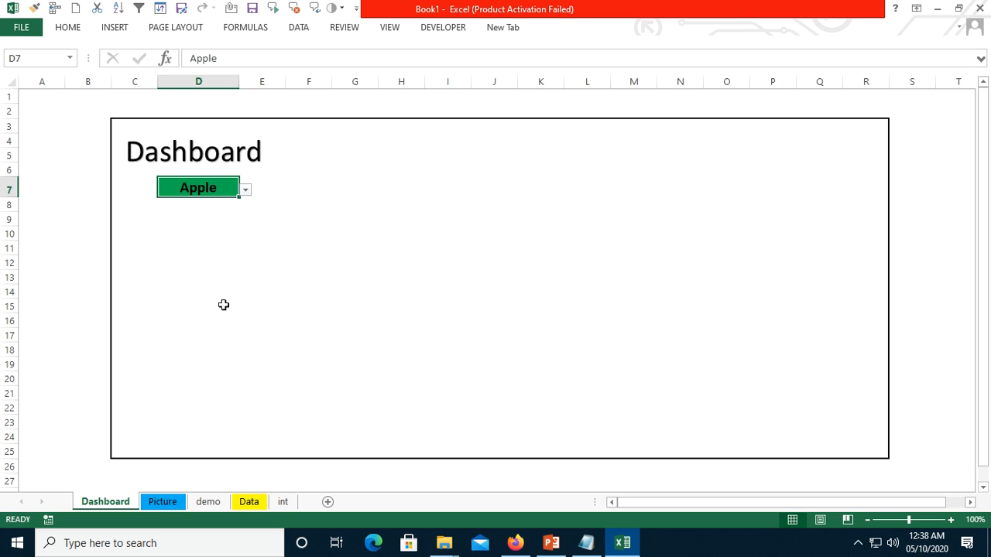
- Copy the Microsoft logo from the Picture sheet and paste it on the Dashboard sheet at cell E11
{"action": "left_click", "coordinate": [163, 503]}
{"action": "left_click", "coordinate": [136, 360]}
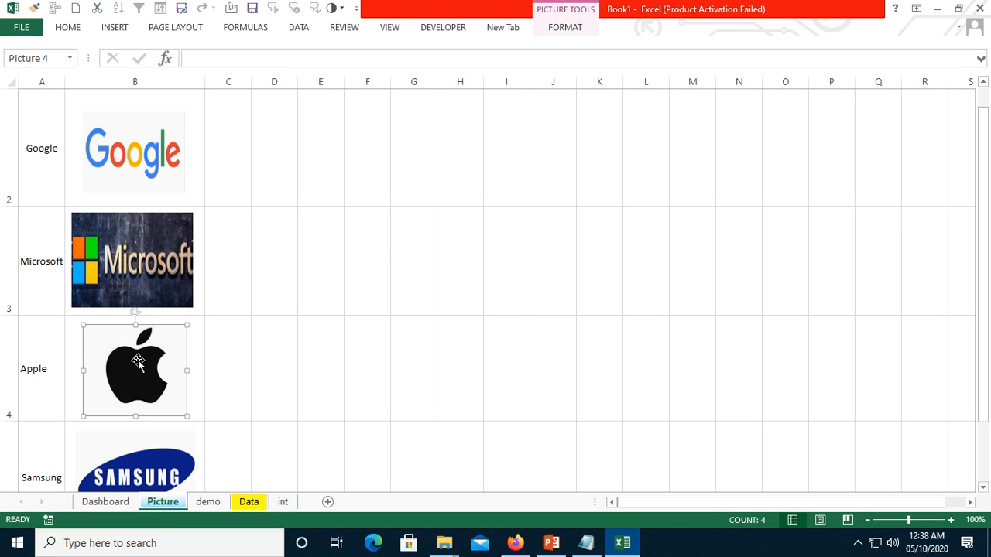
{"action": "left_click", "coordinate": [145, 151]}
{"action": "left_click", "coordinate": [129, 271]}
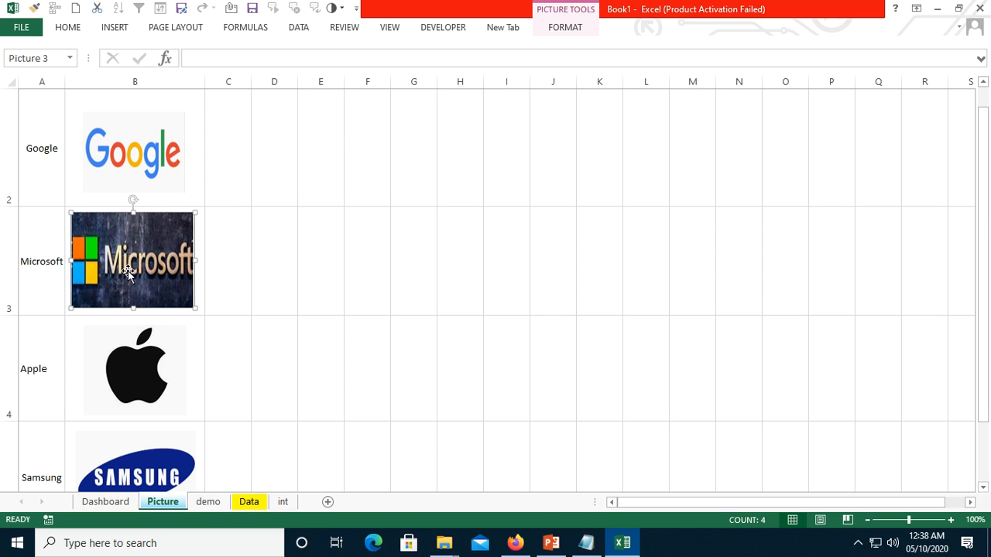
{"action": "left_click", "coordinate": [116, 502]}
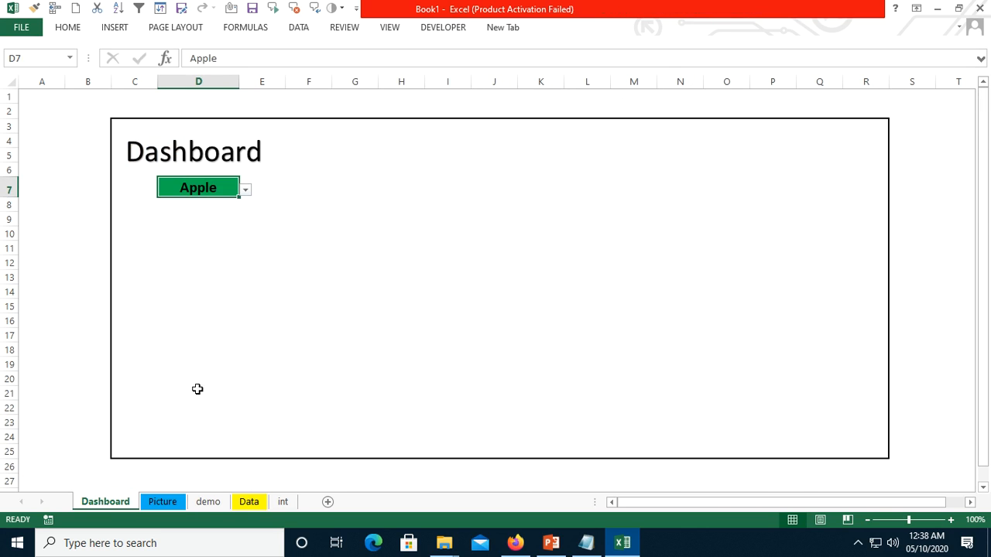
{"action": "left_click", "coordinate": [262, 254]}
{"action": "key", "text": "ctrl+v"}
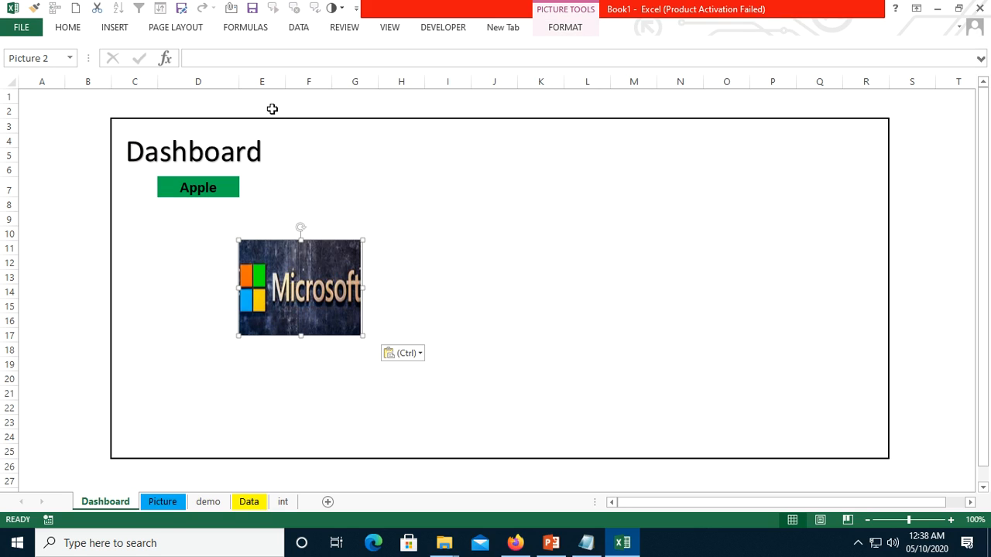
- Link the pasted Microsoft picture on the Dashboard sheet to the defined name with the formula =Mypic
{"action": "left_click", "coordinate": [227, 58]}
{"action": "type", "text": "="}
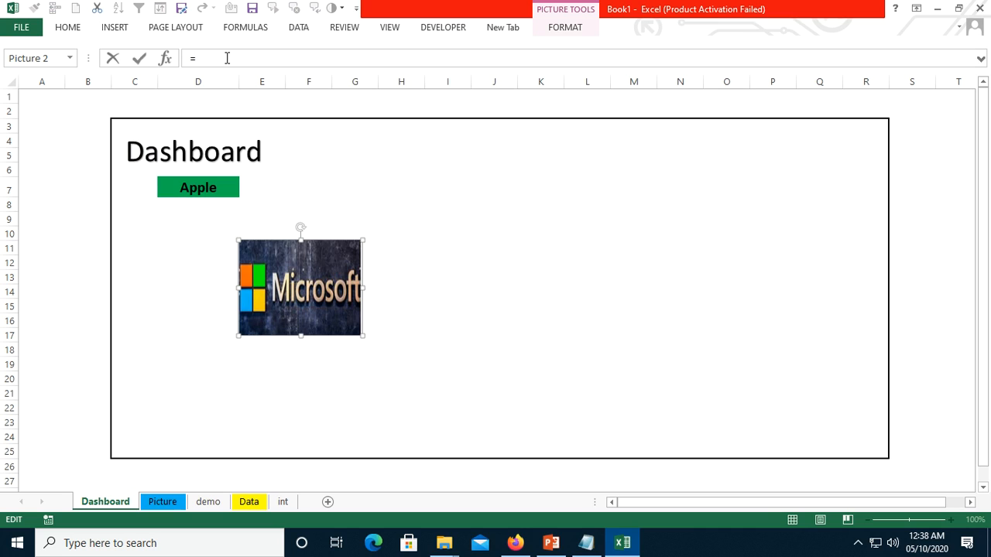
{"action": "type", "text": "m"}
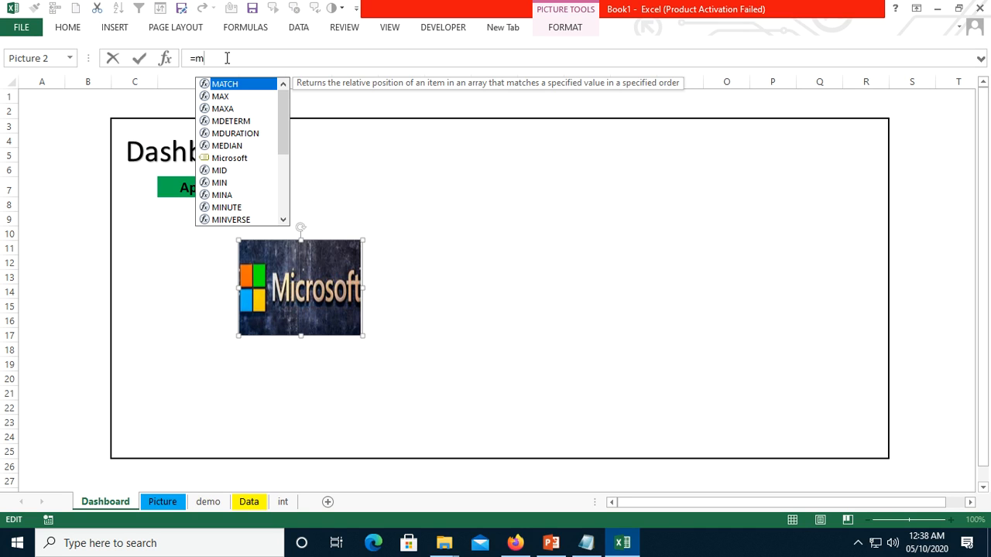
{"action": "type", "text": "y"}
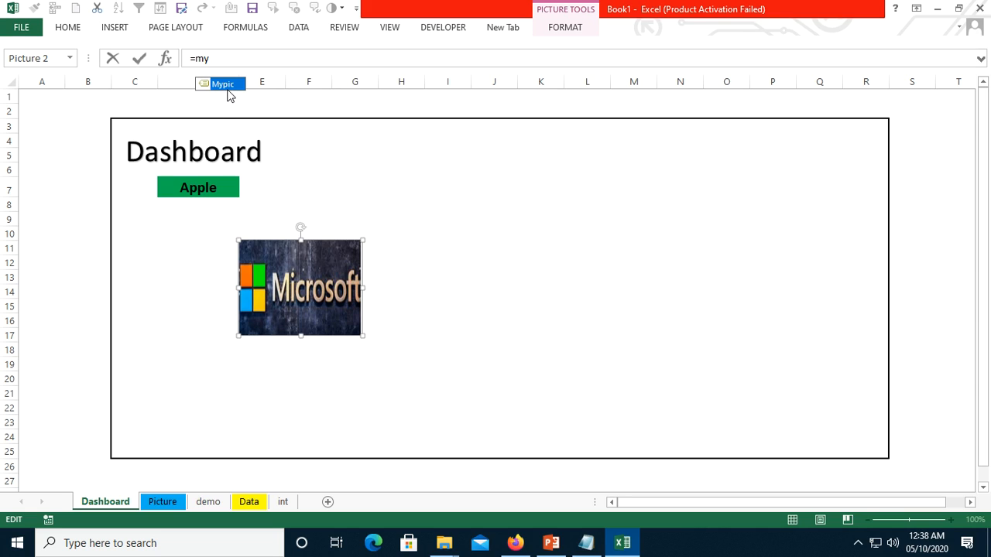
{"action": "double_click", "coordinate": [228, 89]}
{"action": "key", "text": "Return"}
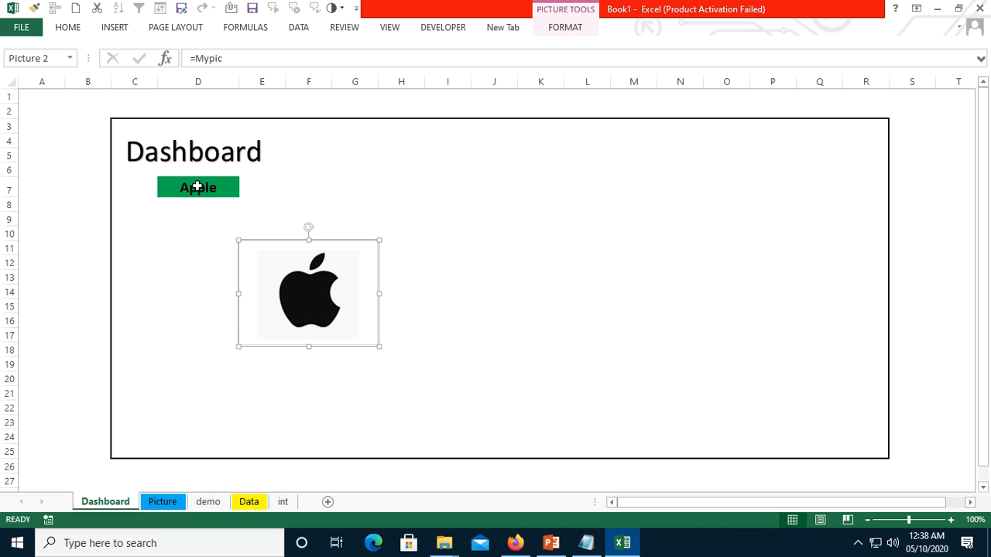
- Test the linked picture by choosing Google, Samsung and Microsoft in turn from the drop-down in D7
{"action": "left_click", "coordinate": [223, 190]}
{"action": "left_click", "coordinate": [245, 191]}
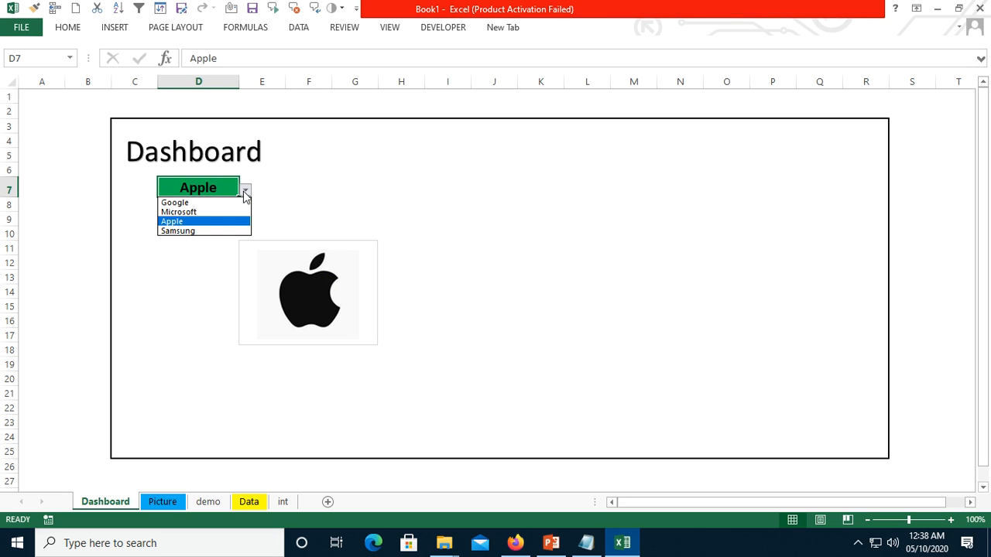
{"action": "left_click", "coordinate": [212, 203]}
{"action": "left_click", "coordinate": [244, 191]}
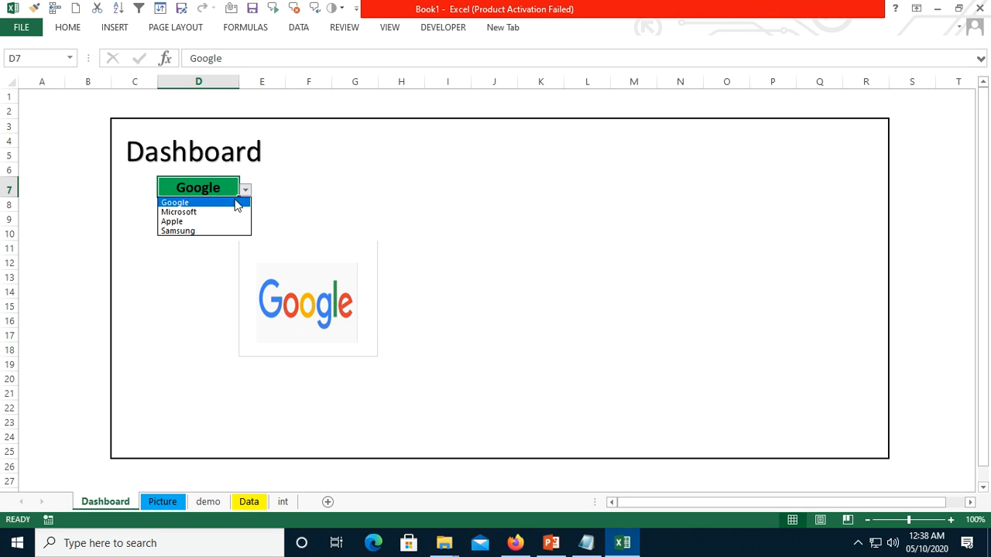
{"action": "left_click", "coordinate": [195, 230]}
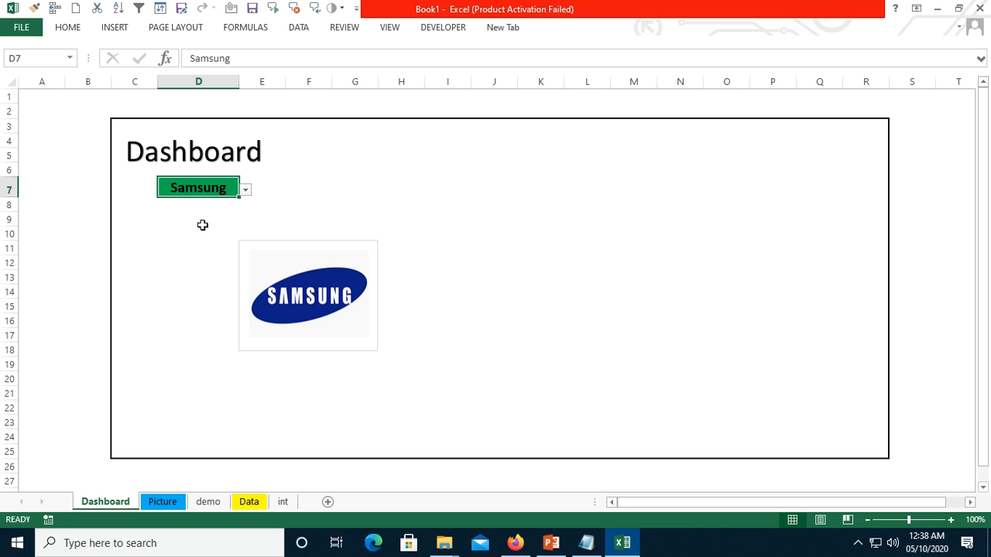
{"action": "left_click", "coordinate": [245, 191]}
{"action": "left_click", "coordinate": [209, 213]}
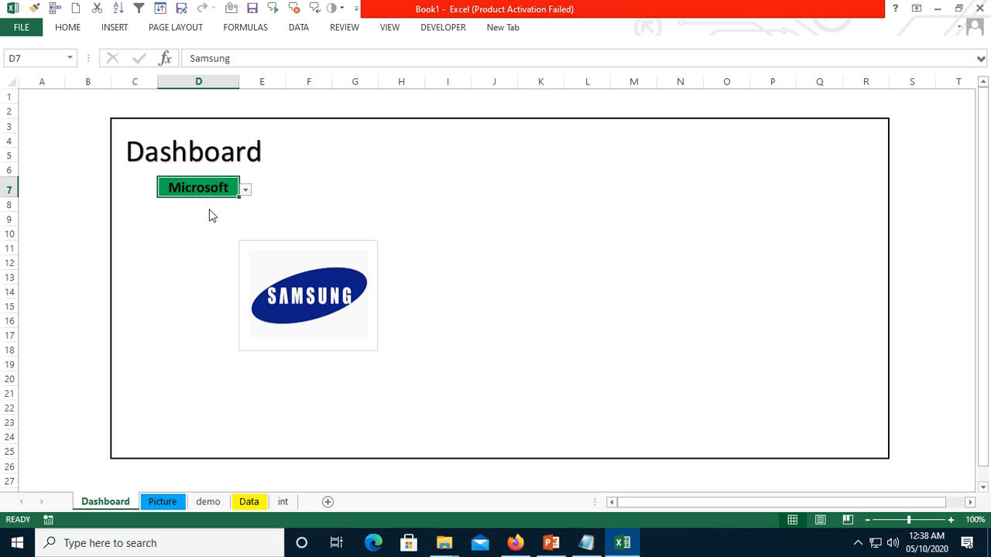
- Move the linked picture under the drop-down cell, starting at about row 12, and choose Google in D7
{"action": "left_click", "coordinate": [284, 245]}
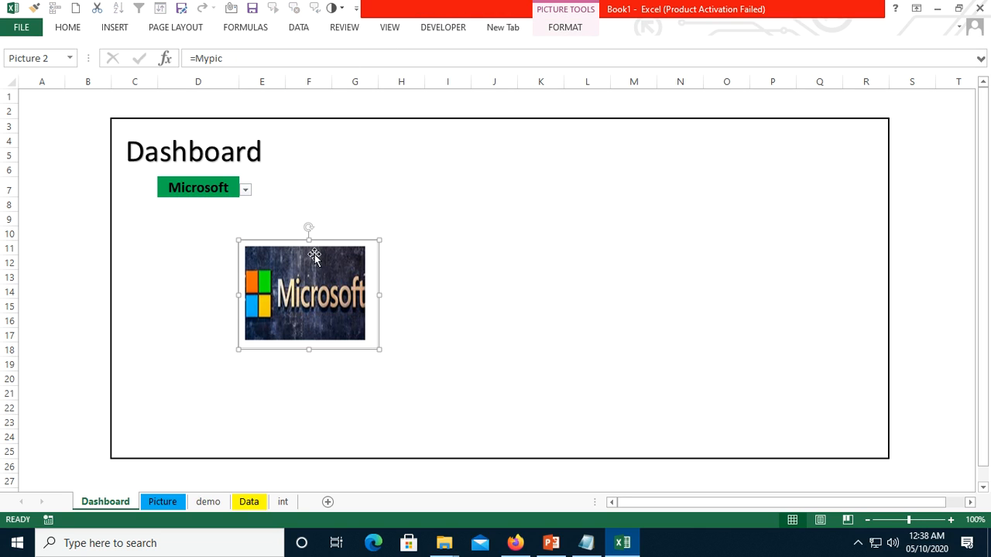
{"action": "left_click_drag", "start_coordinate": [277, 240], "coordinate": [175, 264]}
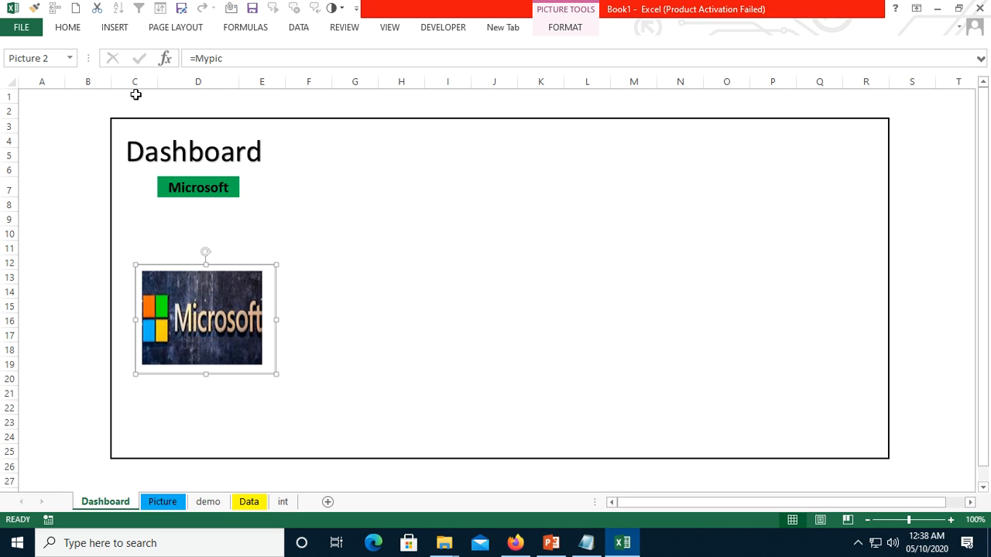
{"action": "left_click", "coordinate": [222, 188]}
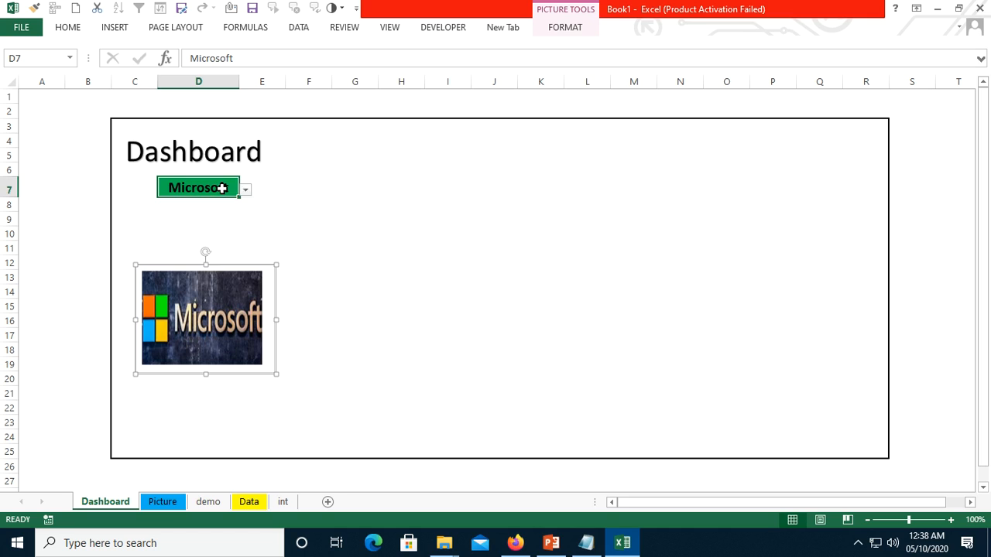
{"action": "left_click", "coordinate": [245, 191]}
{"action": "left_click", "coordinate": [240, 211]}
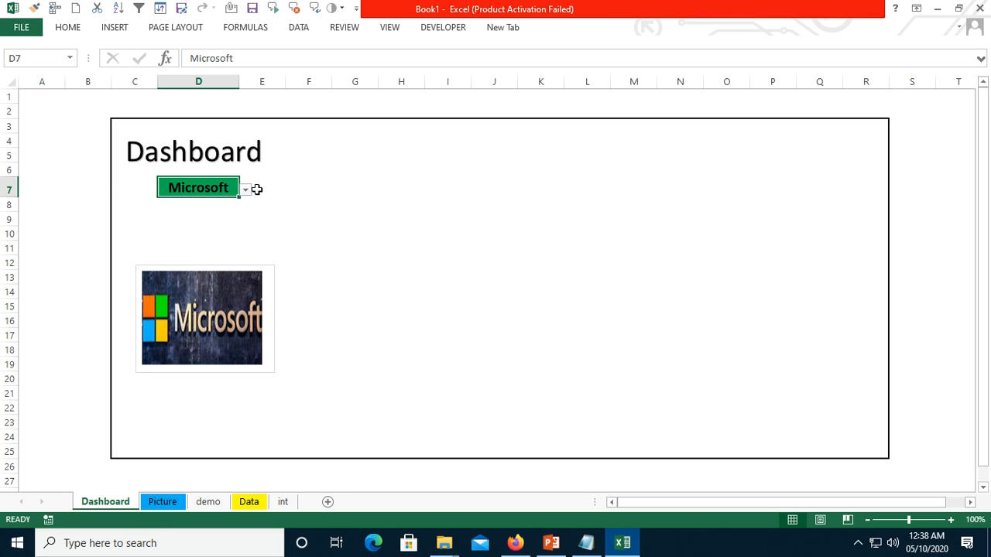
{"action": "left_click", "coordinate": [247, 193]}
{"action": "left_click", "coordinate": [225, 203]}
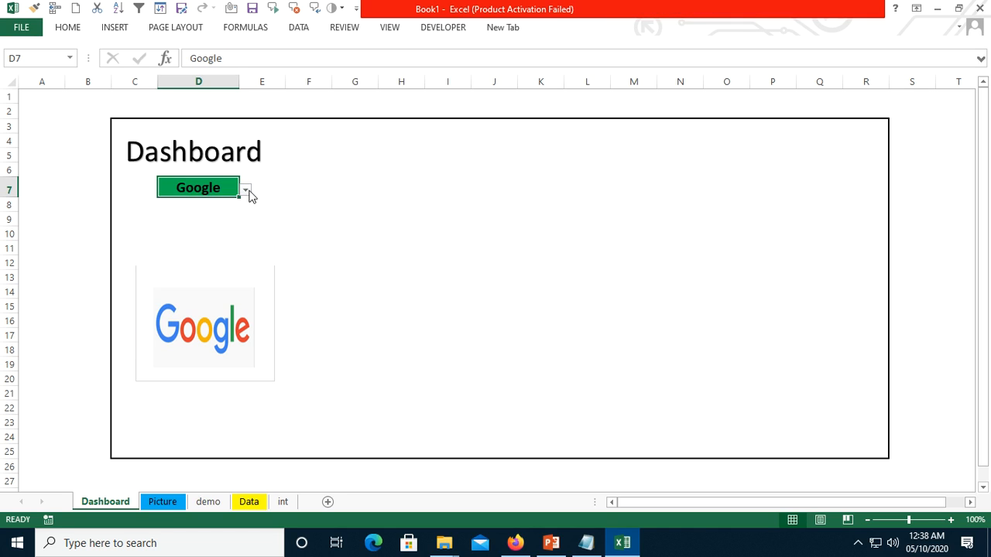
- Choose Samsung in the D7 drop-down and check the source logos on the Picture sheet before returning to the Dashboard
{"action": "left_click", "coordinate": [246, 191]}
{"action": "left_click", "coordinate": [217, 230]}
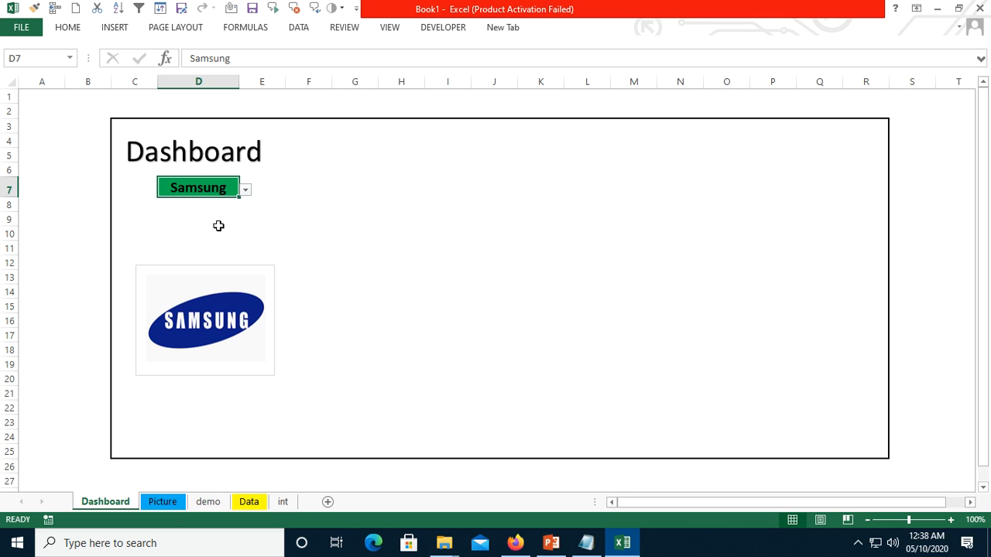
{"action": "left_click", "coordinate": [246, 192]}
{"action": "left_click", "coordinate": [224, 232]}
{"action": "left_click", "coordinate": [163, 501]}
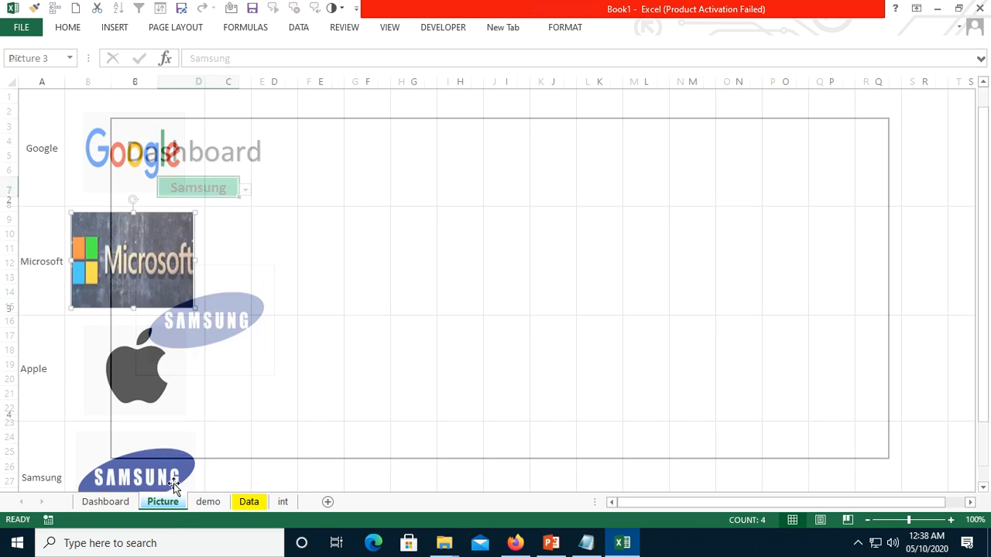
{"action": "left_click", "coordinate": [48, 239]}
{"action": "left_click", "coordinate": [105, 502]}
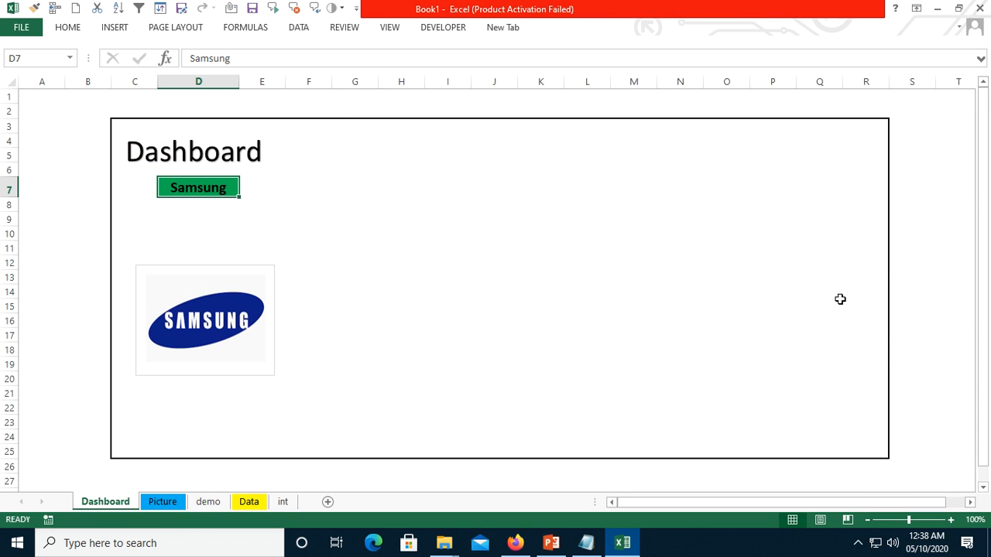
- Copy the Q1 to Q4 headers in B1:E1 of the Data sheet and paste them on the Dashboard sheet at J6
{"action": "left_click", "coordinate": [249, 503]}
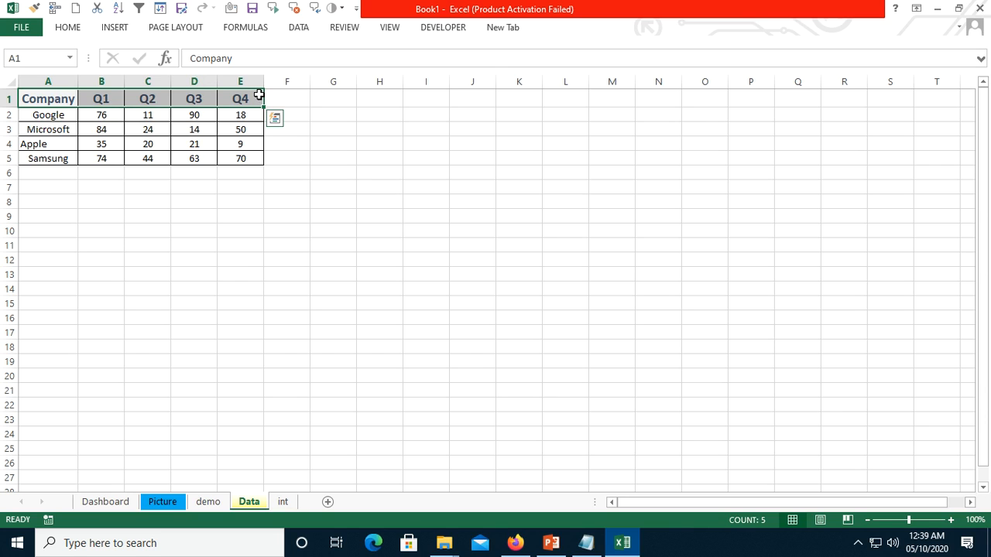
{"action": "left_click_drag", "start_coordinate": [101, 98], "coordinate": [236, 100]}
{"action": "key", "text": "ctrl+c"}
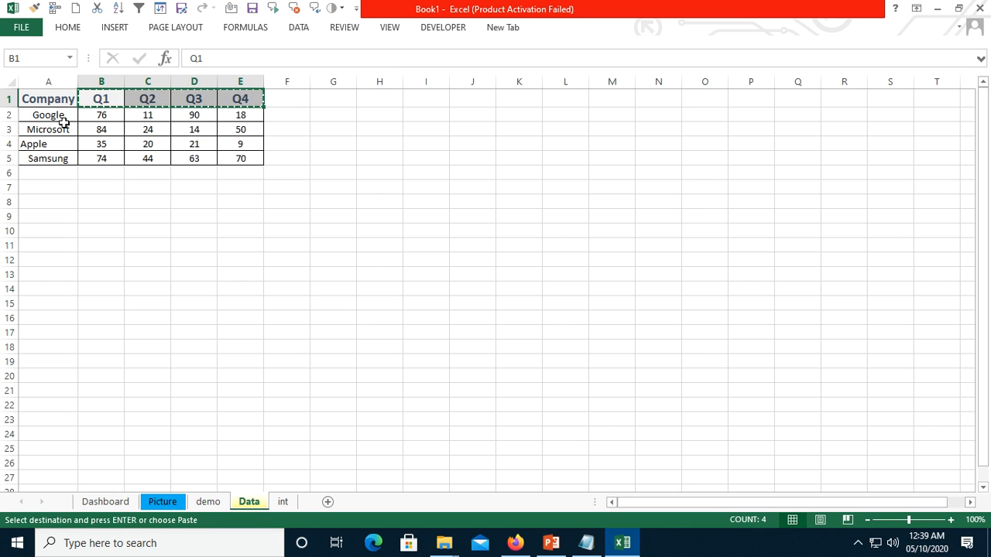
{"action": "left_click", "coordinate": [107, 502]}
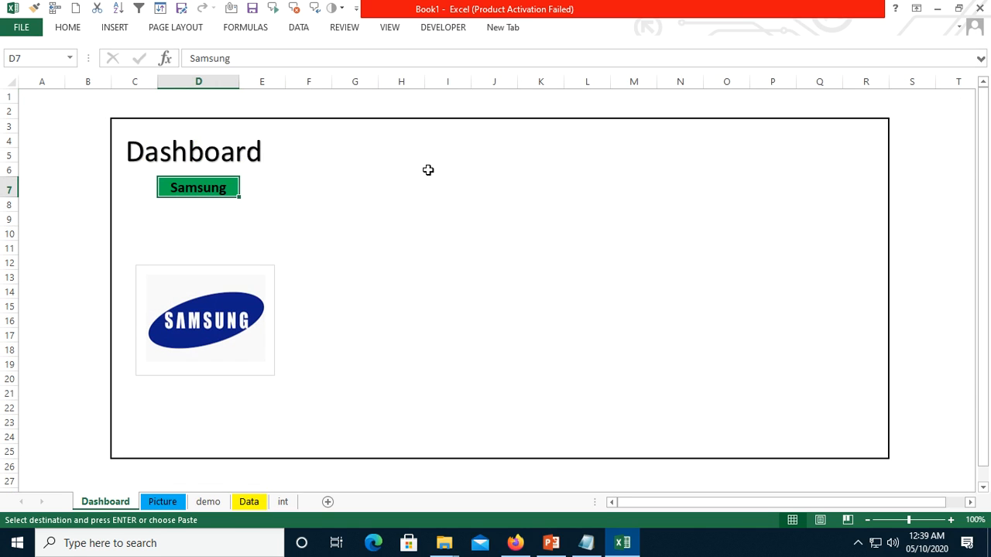
{"action": "left_click", "coordinate": [487, 169]}
{"action": "key", "text": "ctrl+v"}
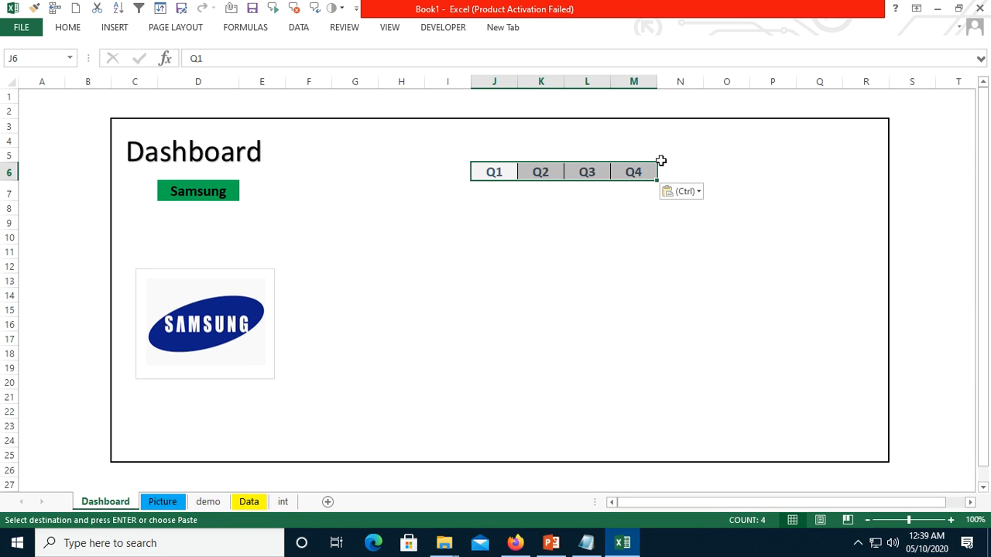
{"action": "left_click", "coordinate": [499, 195]}
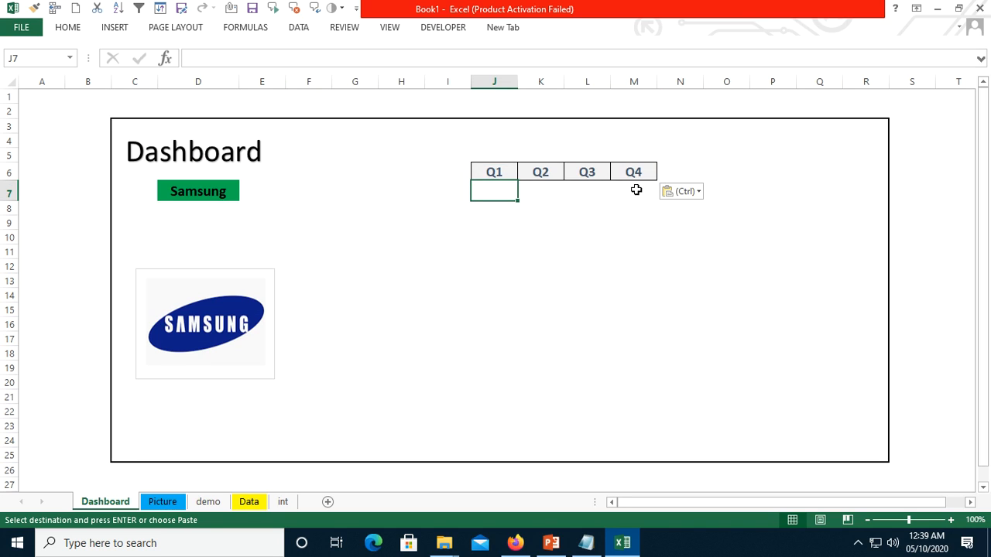
{"action": "type", "text": "=v"}
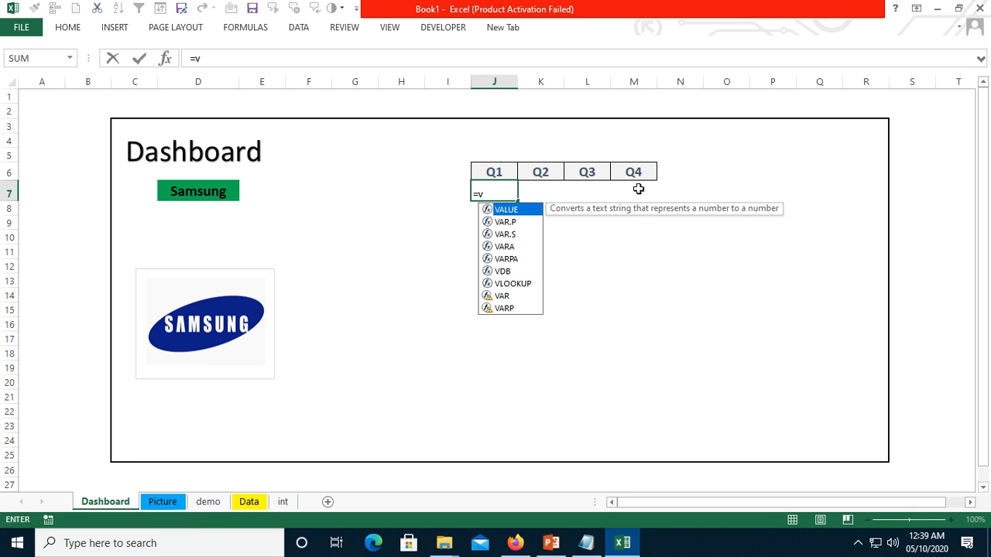
{"action": "key", "text": "Escape"}
{"action": "key", "text": "Escape"}
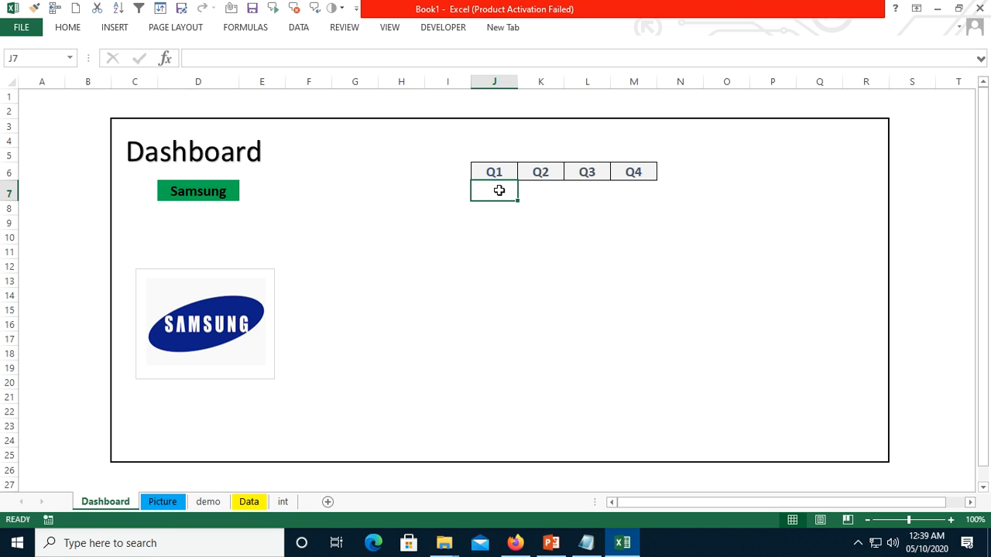
- Fill J7:M7 on the Dashboard sheet with the array formula =VLOOKUP(D7,Data!A1:E5,{2,3,4,5},0)
{"action": "left_click", "coordinate": [642, 188], "text": "shift"}
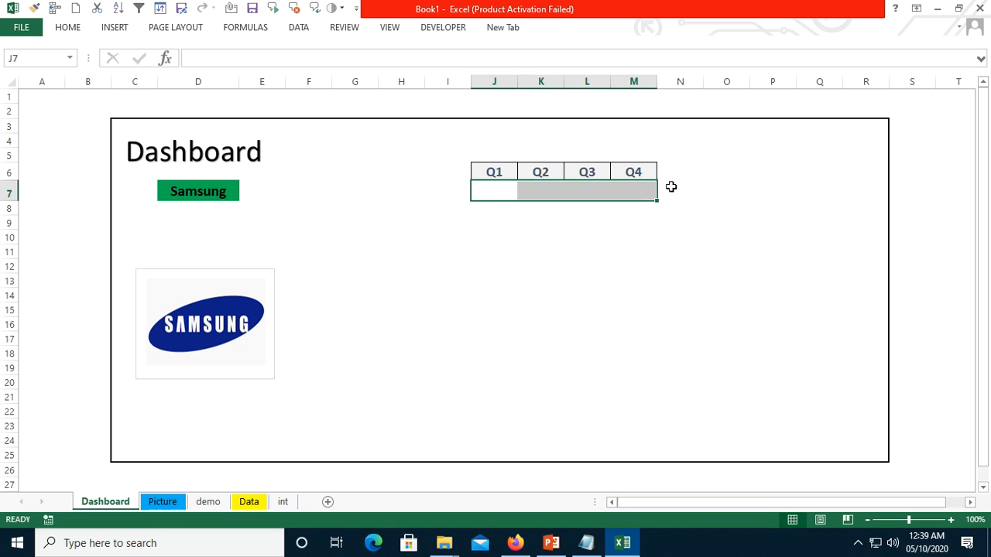
{"action": "type", "text": "=vl"}
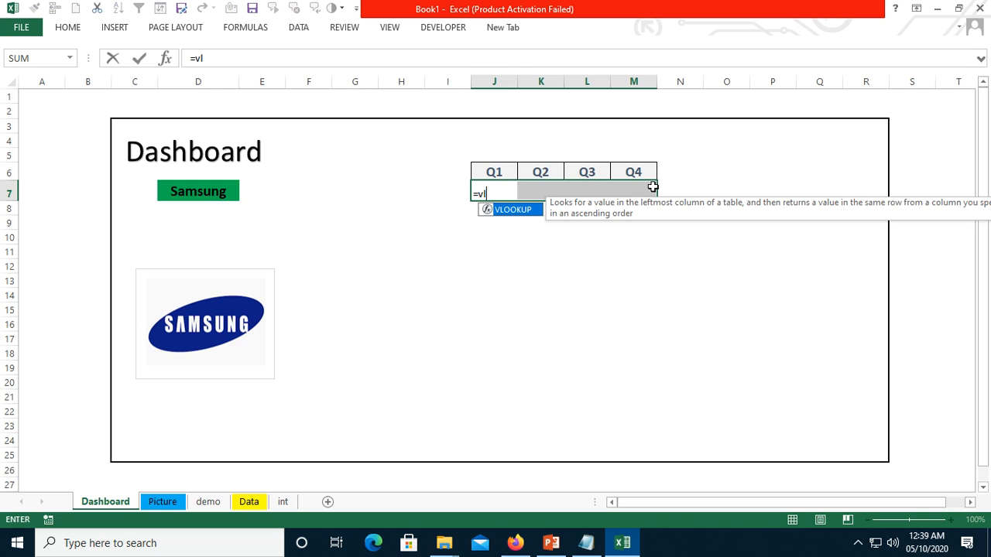
{"action": "key", "text": "Tab"}
{"action": "left_click", "coordinate": [183, 190]}
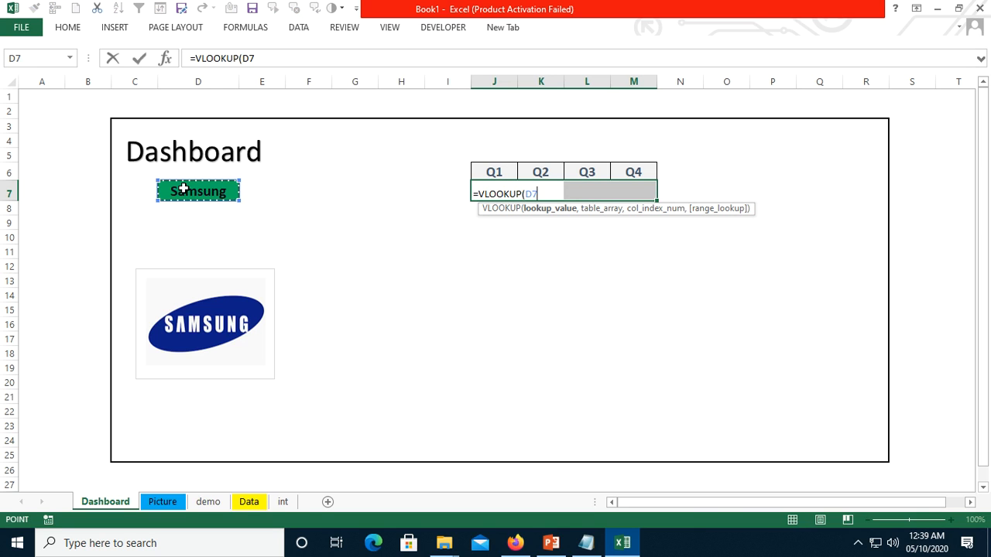
{"action": "type", "text": ","}
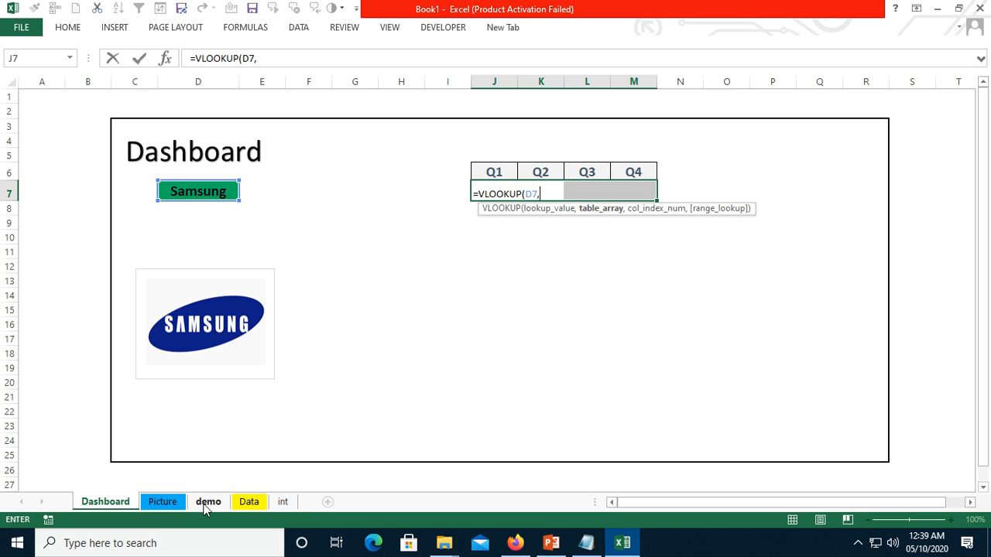
{"action": "left_click", "coordinate": [246, 503]}
{"action": "left_click_drag", "start_coordinate": [53, 98], "coordinate": [242, 159]}
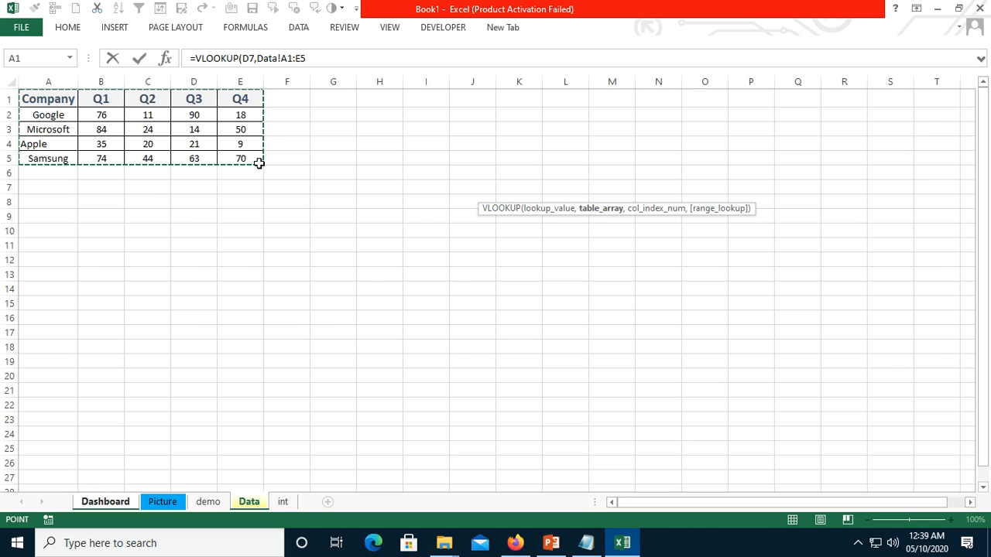
{"action": "type", "text": ",{2,3,4,5"}
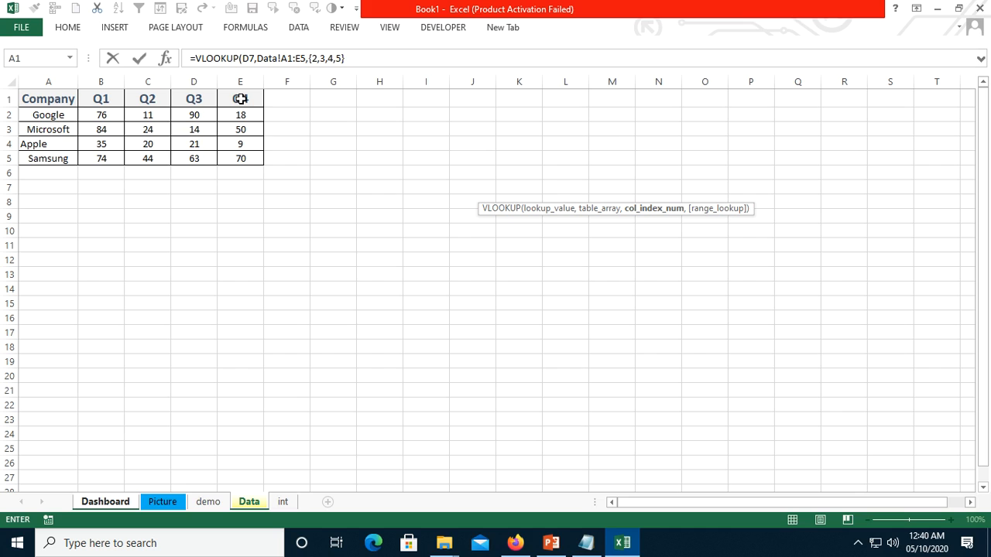
{"action": "type", "text": ","}
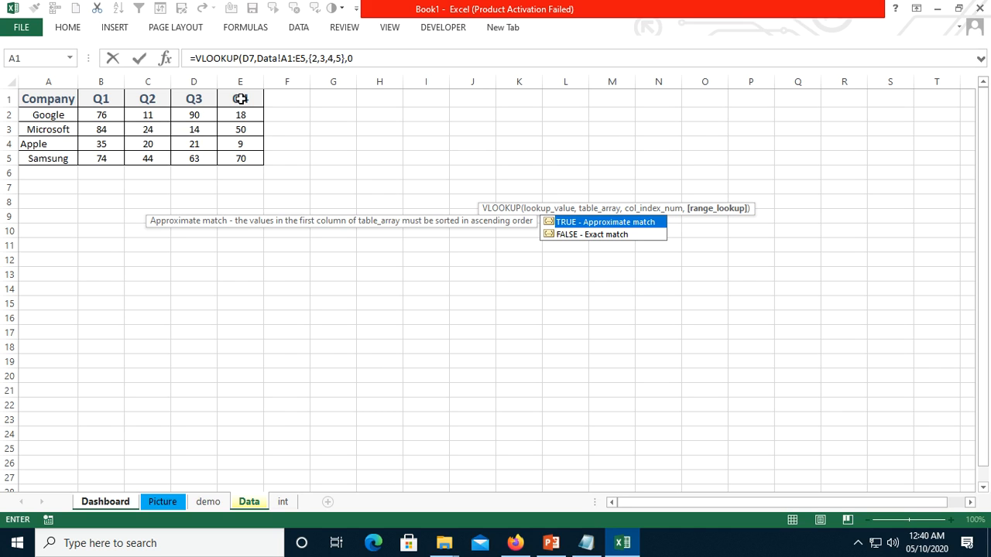
{"action": "type", "text": "0)"}
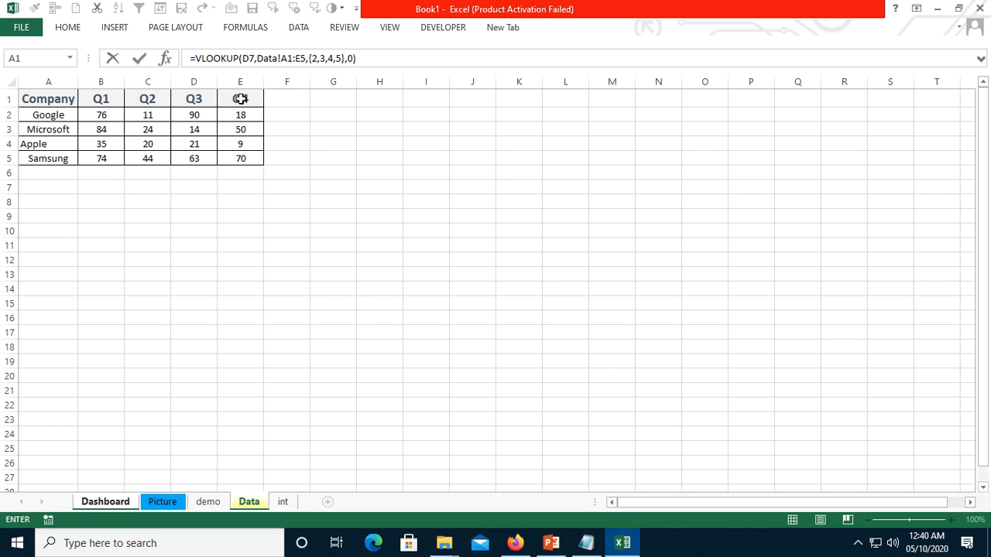
{"action": "key", "text": "ctrl+shift+Return"}
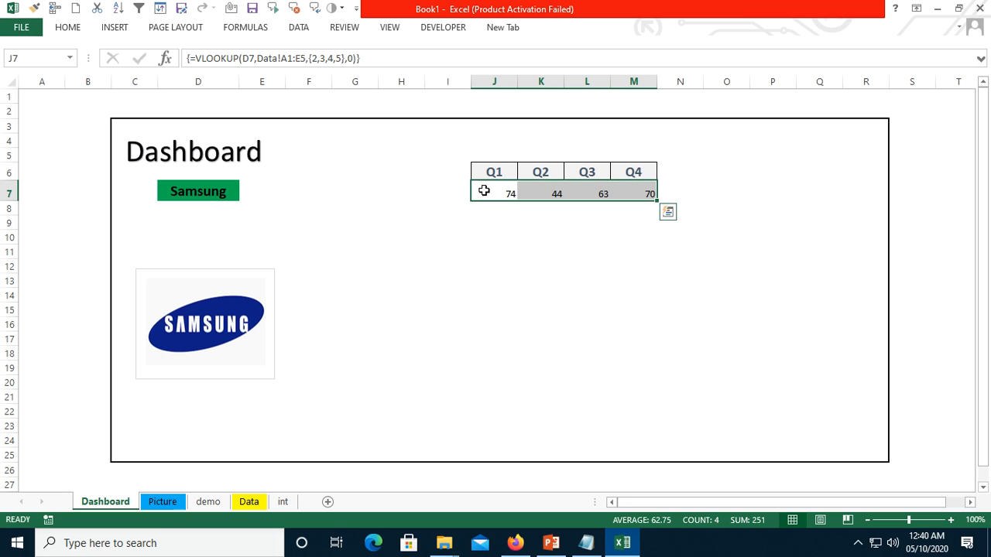
- Center the quarterly values in J7:M7 horizontally
{"action": "left_click_drag", "start_coordinate": [483, 190], "coordinate": [637, 192]}
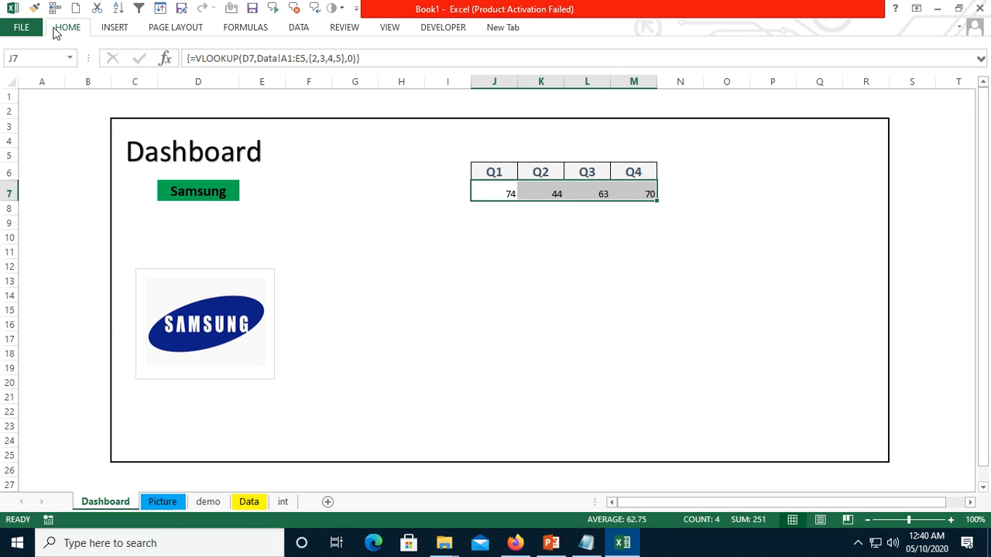
{"action": "left_click", "coordinate": [55, 31]}
{"action": "left_click", "coordinate": [291, 74]}
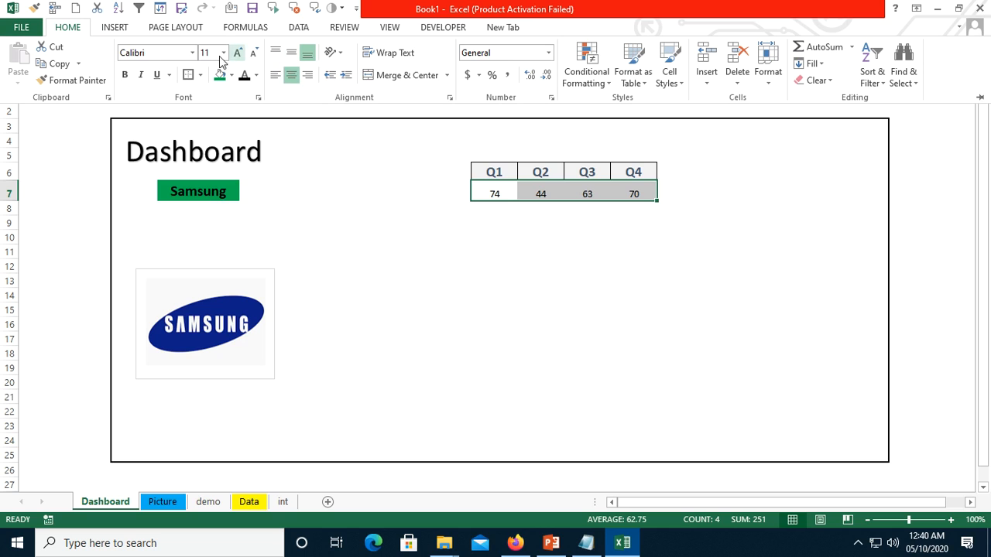
{"action": "left_click", "coordinate": [494, 174]}
{"action": "left_click", "coordinate": [614, 264]}
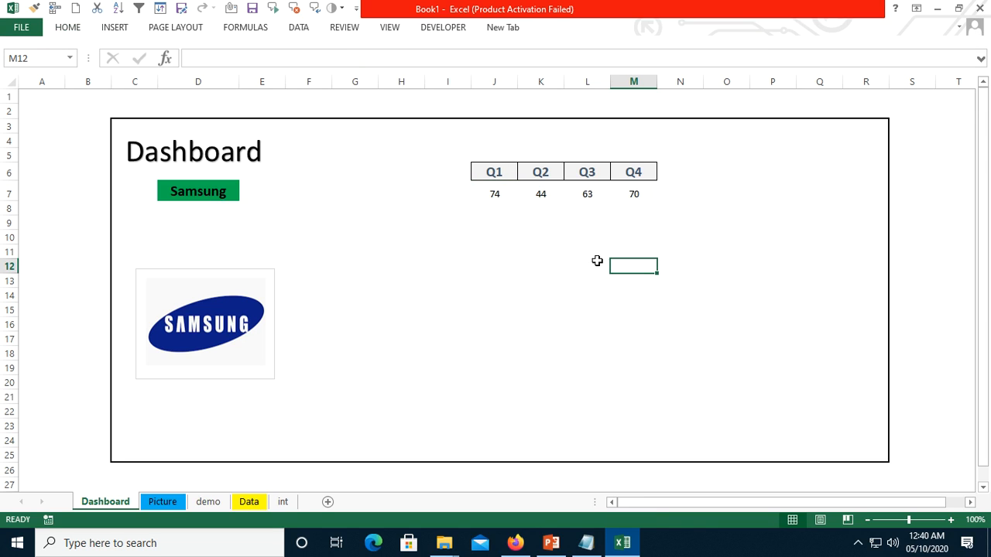
- Apply all borders to the quarterly values in J7:M7
{"action": "left_click_drag", "start_coordinate": [485, 191], "coordinate": [644, 184]}
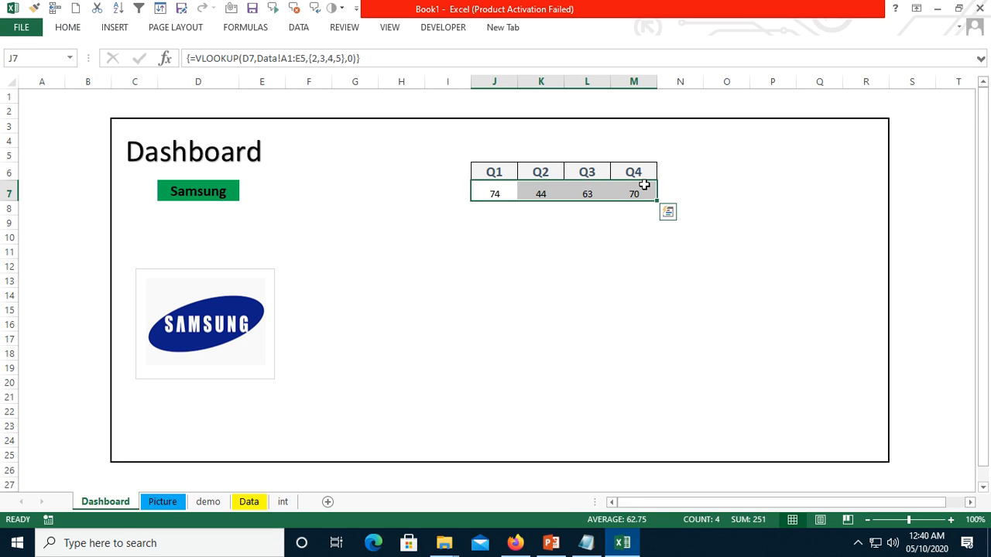
{"action": "key", "text": "alt+h"}
{"action": "key", "text": "b"}
{"action": "key", "text": "a"}
{"action": "left_click", "coordinate": [576, 232]}
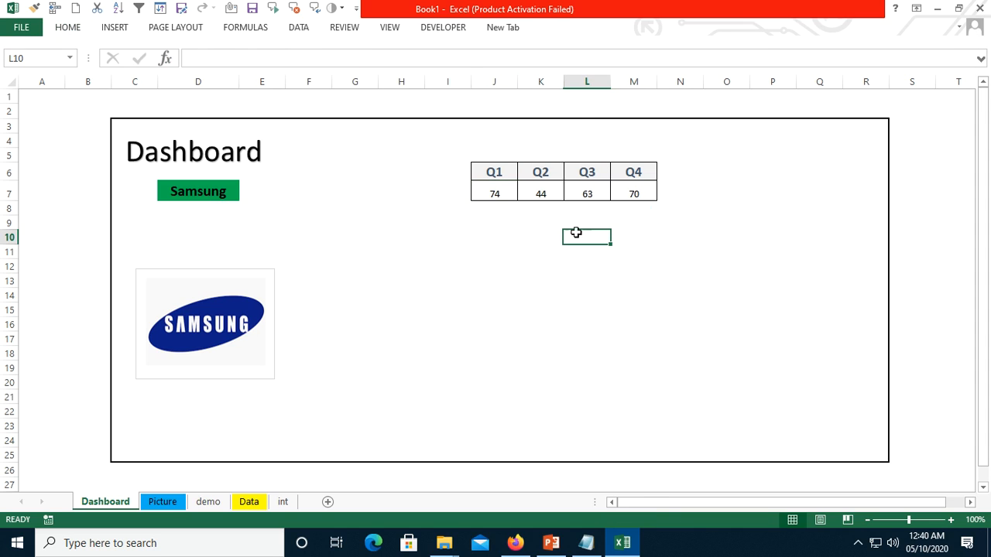
- Insert a clustered column chart from J6:M7, place it below the quarterly table and widen it to about column Q
{"action": "left_click_drag", "start_coordinate": [500, 170], "coordinate": [624, 183]}
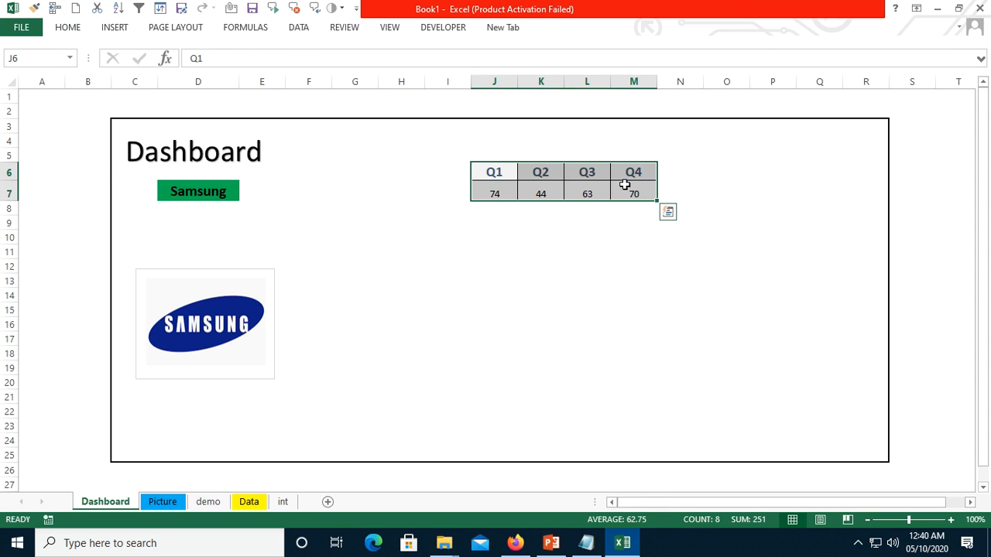
{"action": "left_click", "coordinate": [120, 29]}
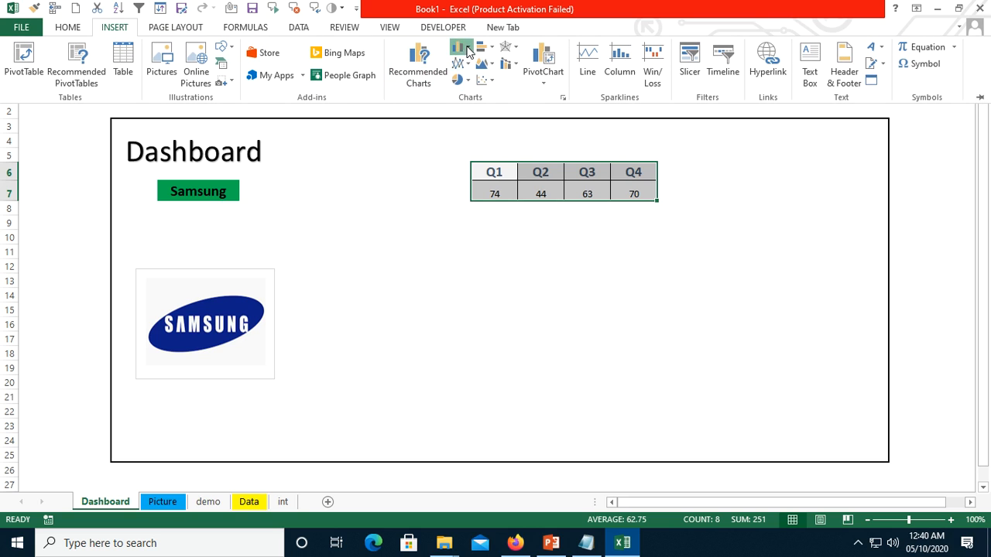
{"action": "left_click", "coordinate": [466, 51]}
{"action": "left_click", "coordinate": [469, 93]}
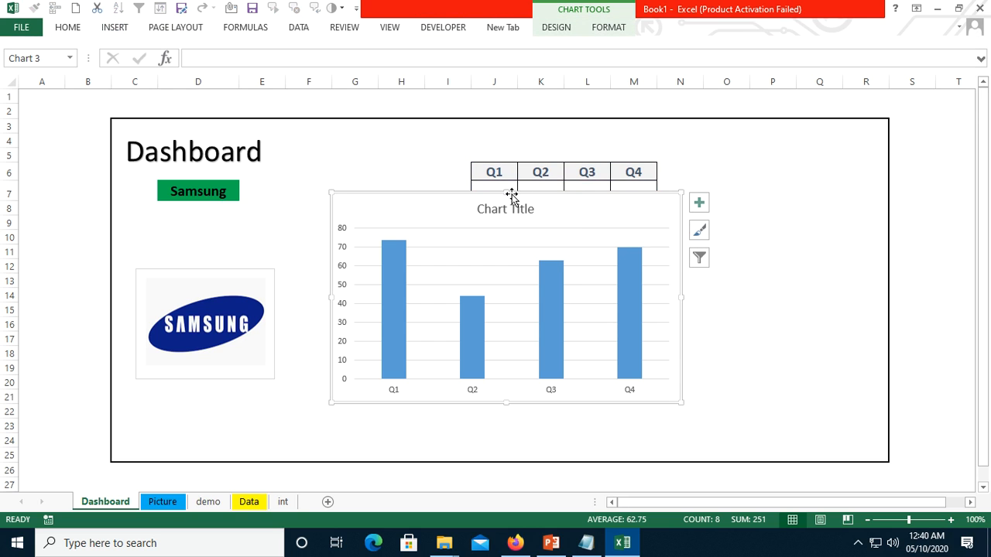
{"action": "left_click_drag", "start_coordinate": [511, 196], "coordinate": [549, 234]}
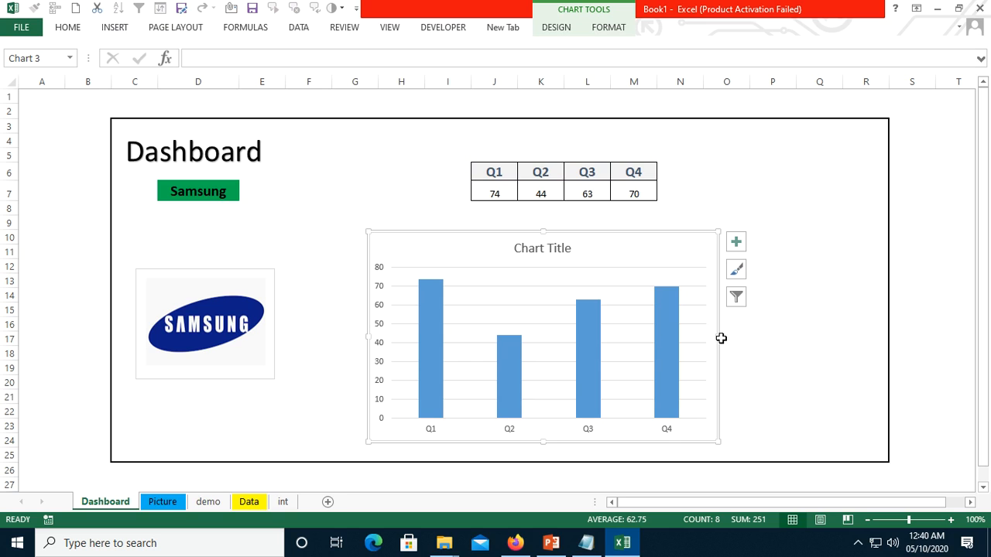
{"action": "left_click_drag", "start_coordinate": [718, 339], "coordinate": [819, 348]}
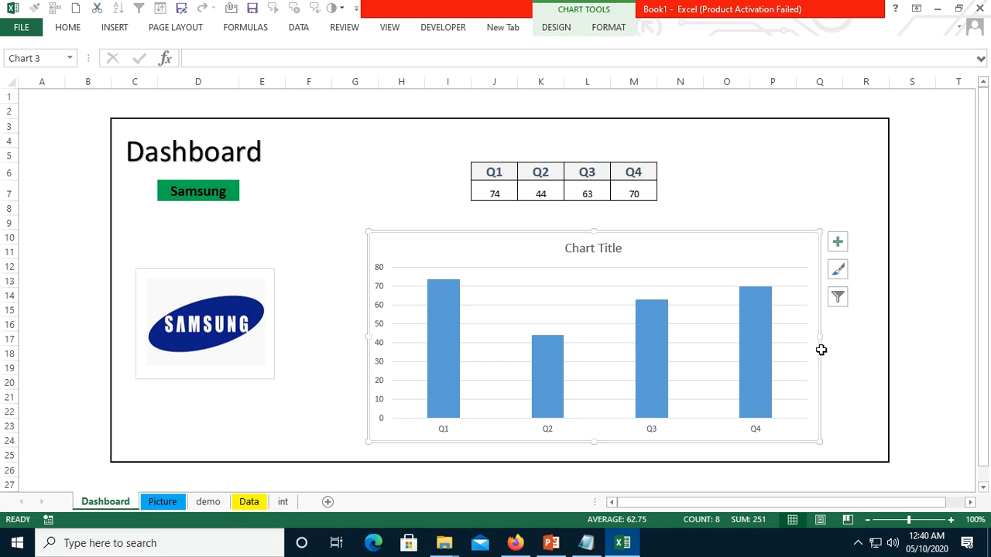
- Link the column chart's title to the company cell with the formula =Dashboard!$D$7
{"action": "left_click", "coordinate": [595, 248]}
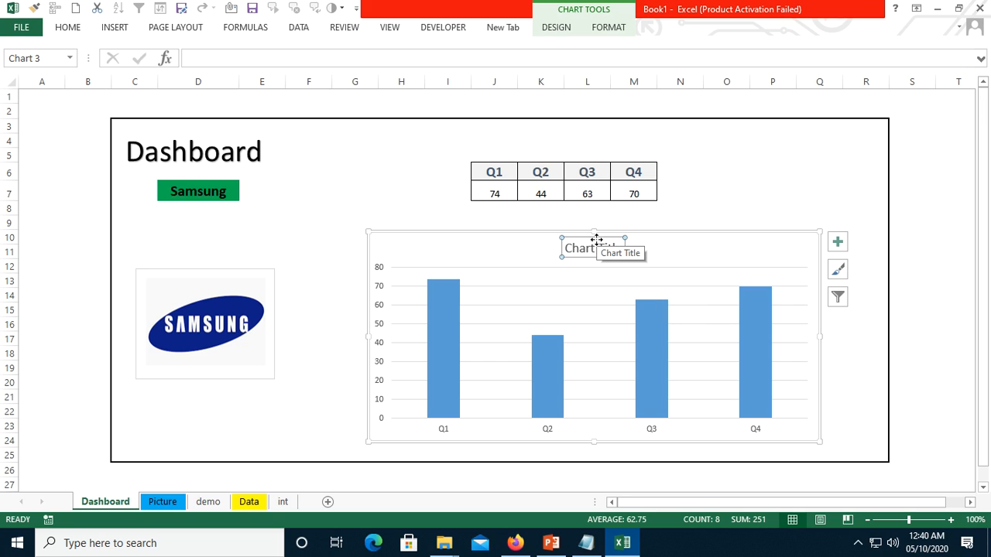
{"action": "left_click", "coordinate": [223, 58]}
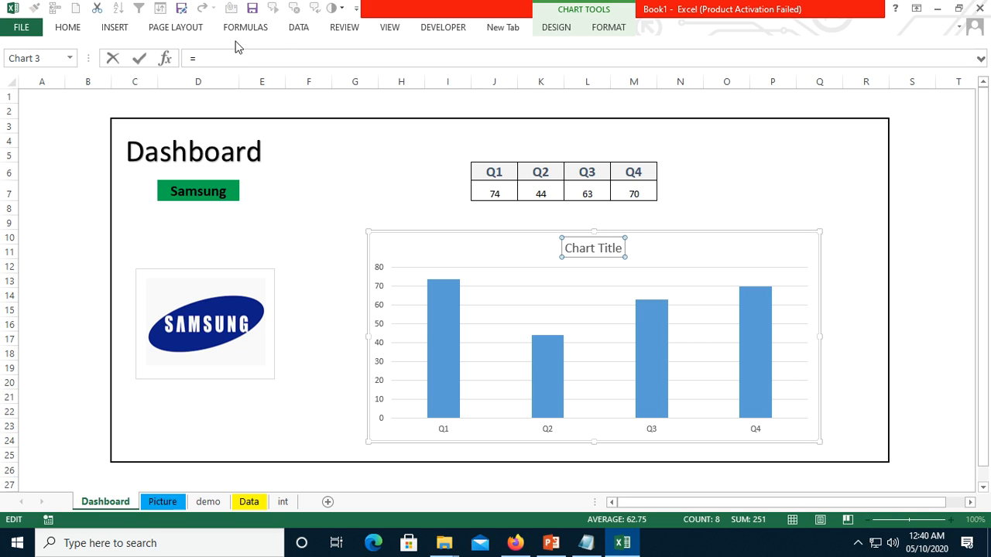
{"action": "left_click", "coordinate": [211, 192]}
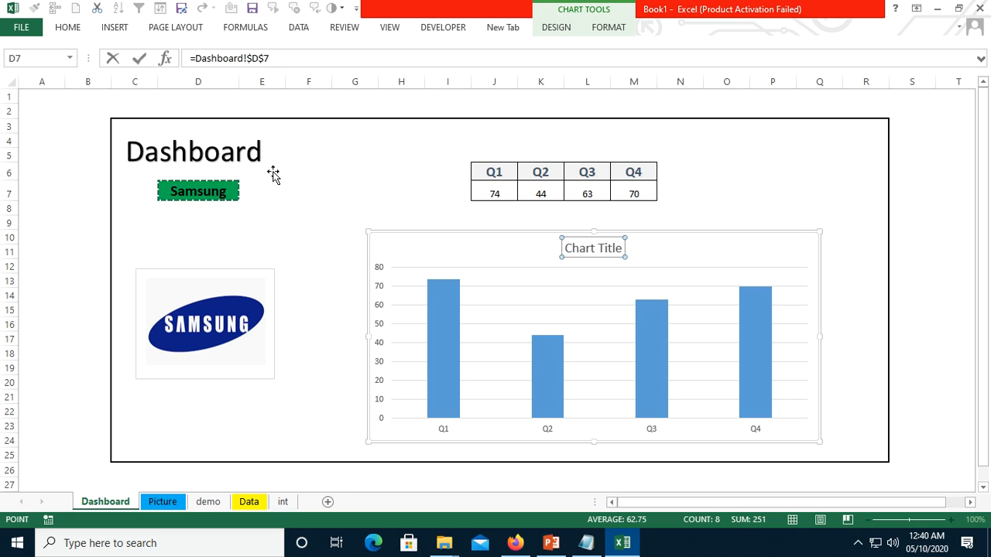
{"action": "key", "text": "Return"}
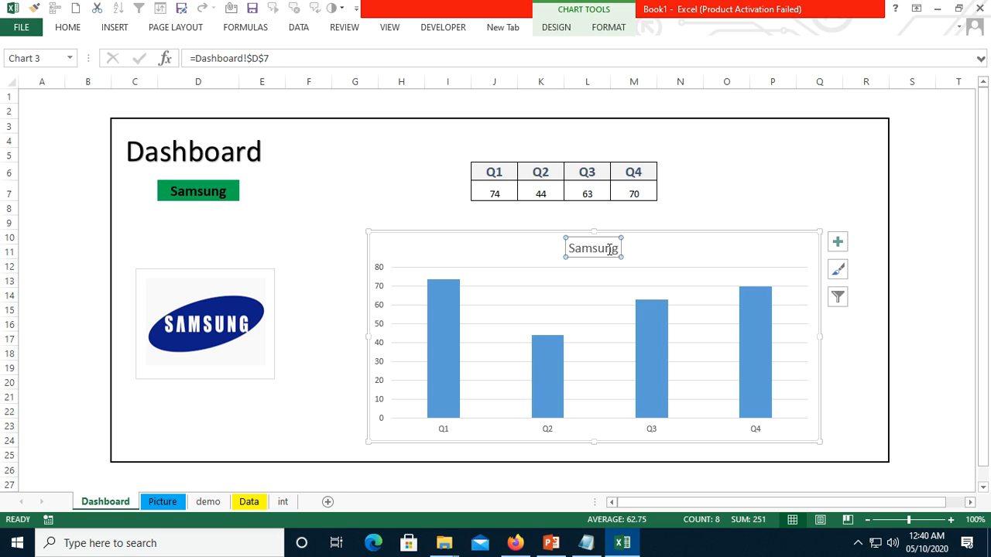
{"action": "left_click", "coordinate": [676, 237]}
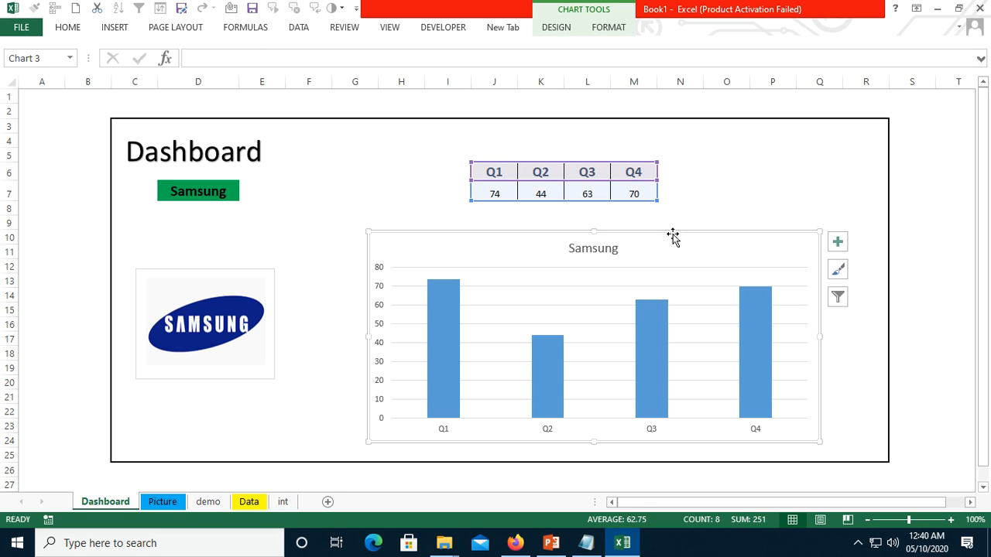
- Choose Google as the company in cell D7
{"action": "left_click", "coordinate": [357, 171]}
{"action": "left_click", "coordinate": [178, 190]}
{"action": "left_click", "coordinate": [244, 195]}
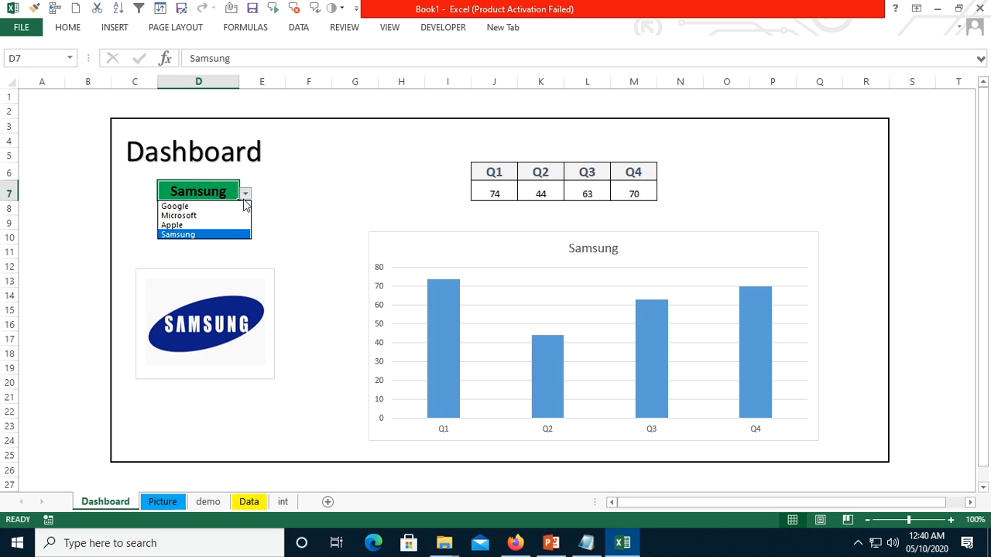
{"action": "left_click", "coordinate": [230, 207]}
{"action": "left_click", "coordinate": [288, 207]}
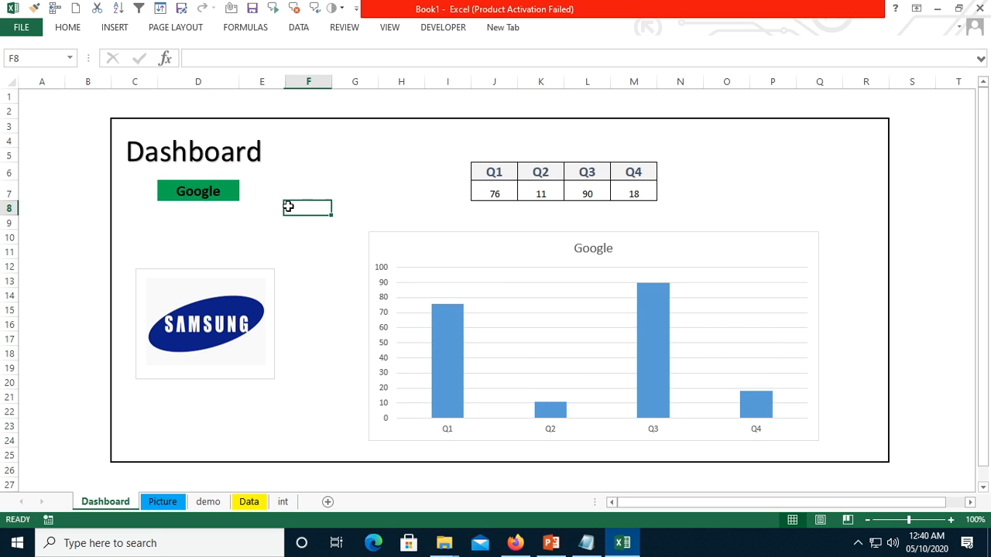
- Enlarge the linked company picture to about 2.64" high by 3.25" wide and move it up beside the chart
{"action": "left_click", "coordinate": [235, 322]}
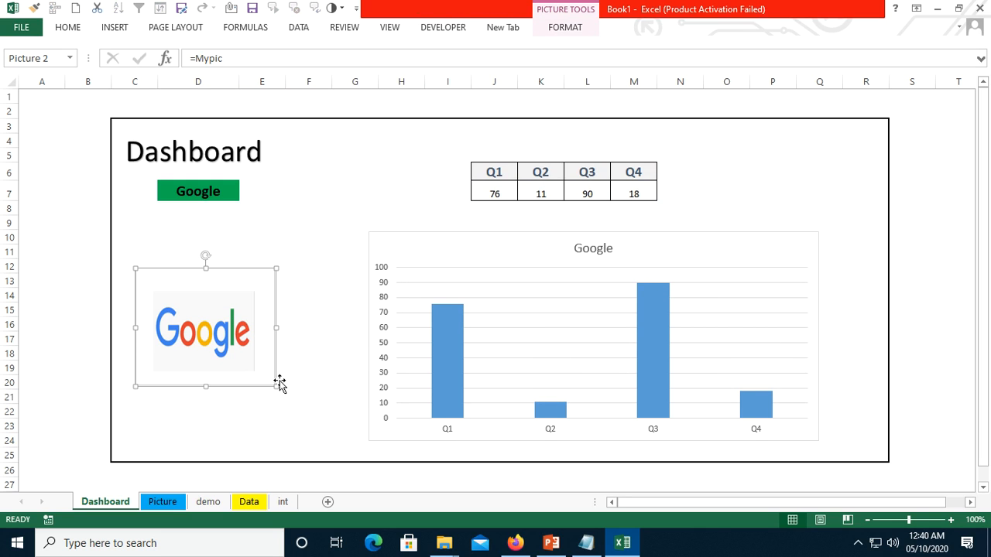
{"action": "left_click_drag", "start_coordinate": [277, 384], "coordinate": [338, 439]}
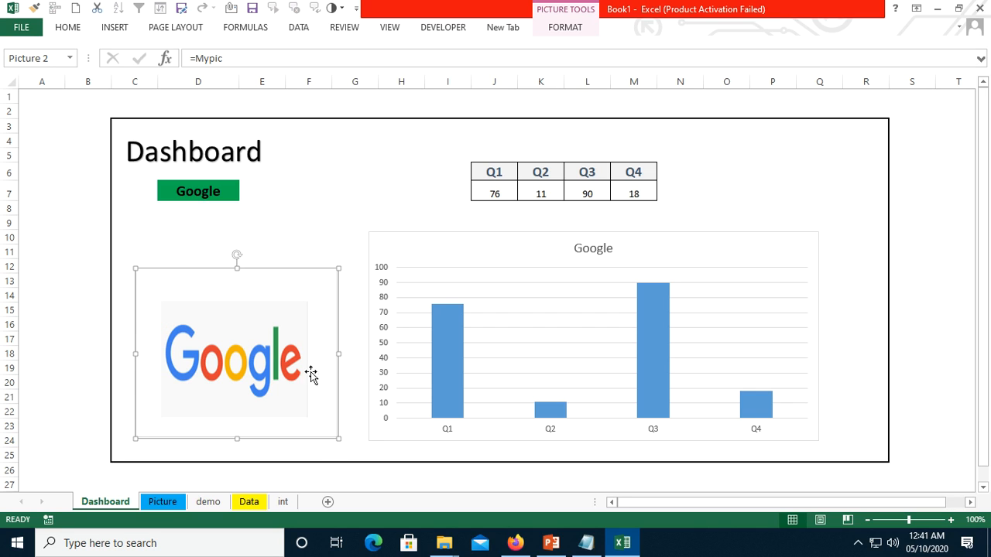
{"action": "left_click_drag", "start_coordinate": [251, 269], "coordinate": [243, 248]}
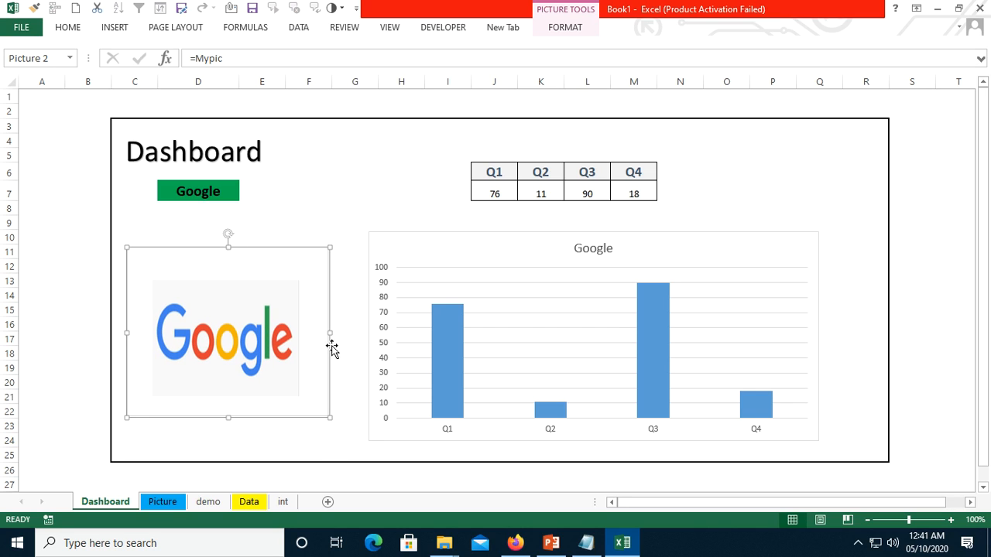
{"action": "left_click_drag", "start_coordinate": [328, 331], "coordinate": [353, 331]}
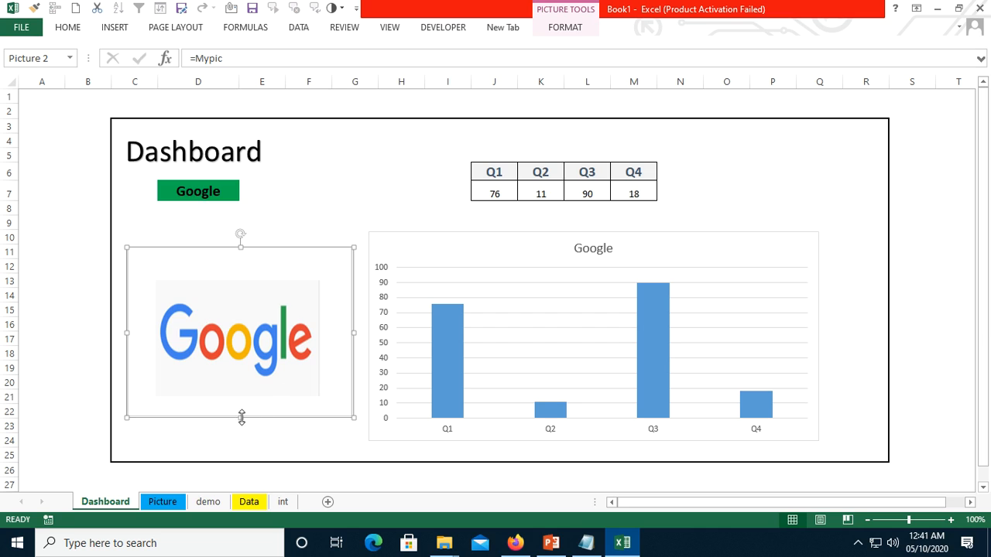
{"action": "left_click_drag", "start_coordinate": [240, 417], "coordinate": [238, 431]}
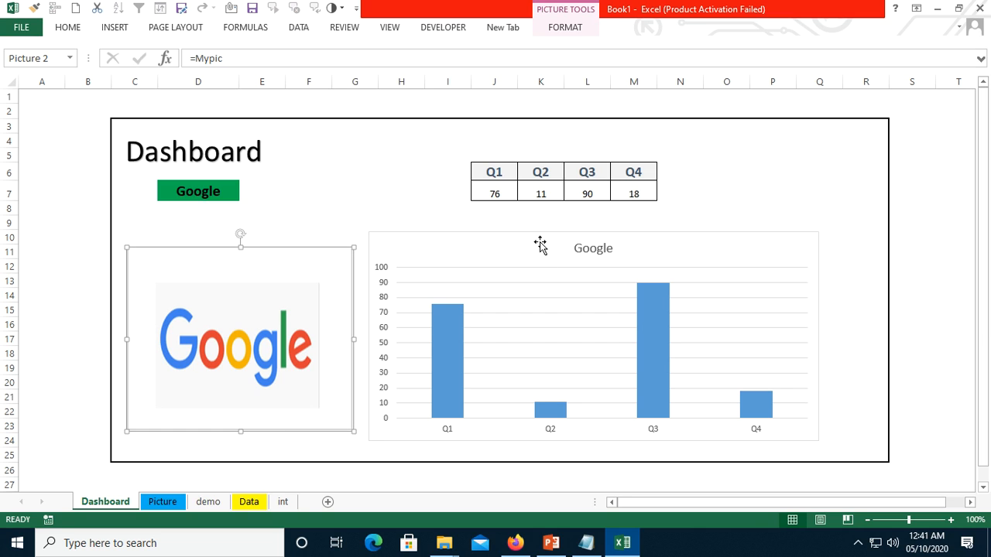
- Apply the picture style with a black rounded bevel frame and a reflection to the linked company picture
{"action": "left_click", "coordinate": [560, 28]}
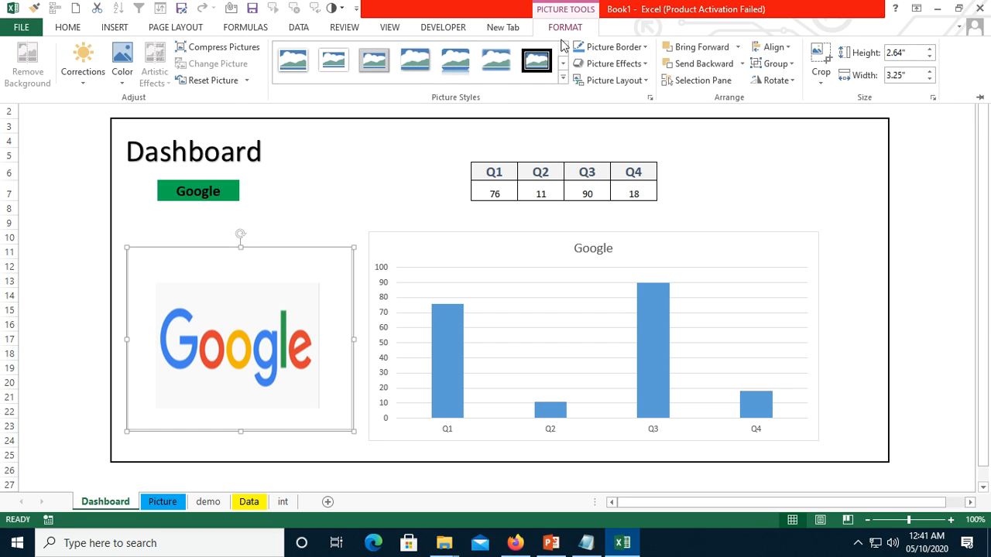
{"action": "left_click", "coordinate": [563, 80]}
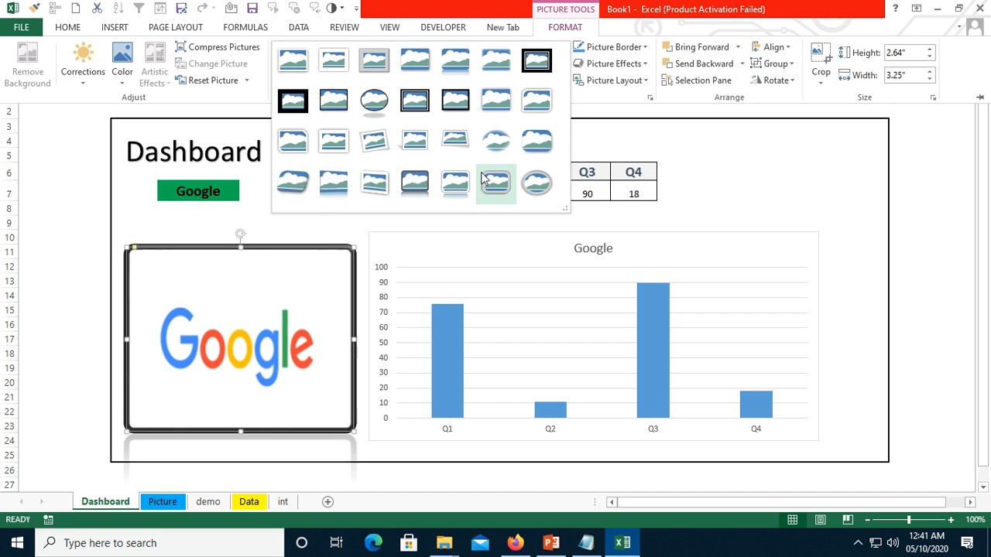
{"action": "left_click", "coordinate": [415, 186]}
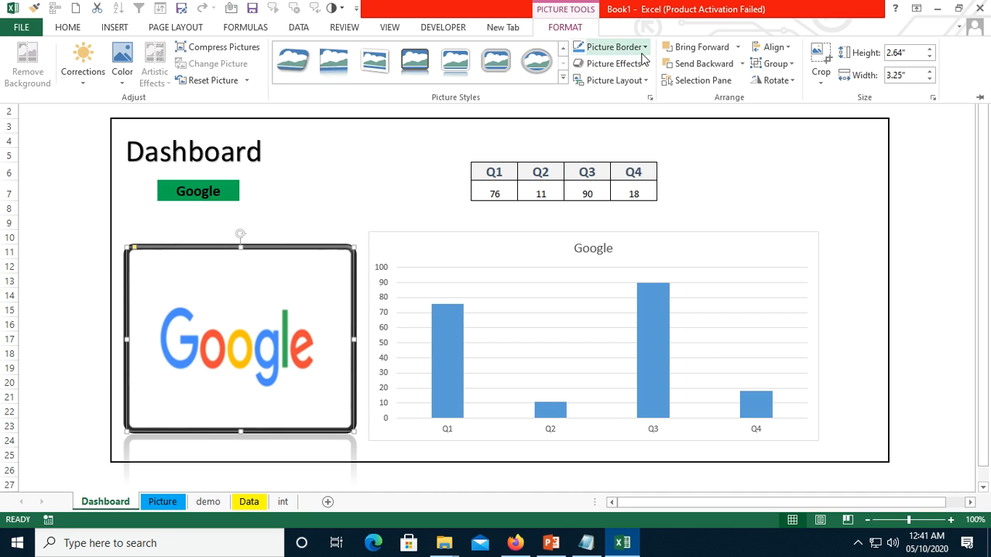
- Give the framed company picture a Parallel 3-D Rotation that slants it upward to the right
{"action": "left_click", "coordinate": [646, 67]}
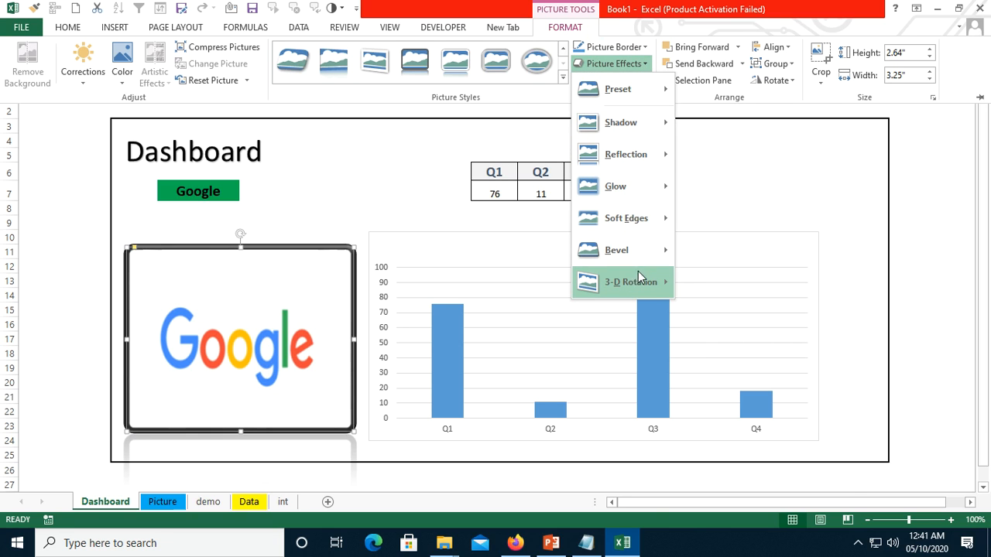
{"action": "mouse_move", "coordinate": [641, 282]}
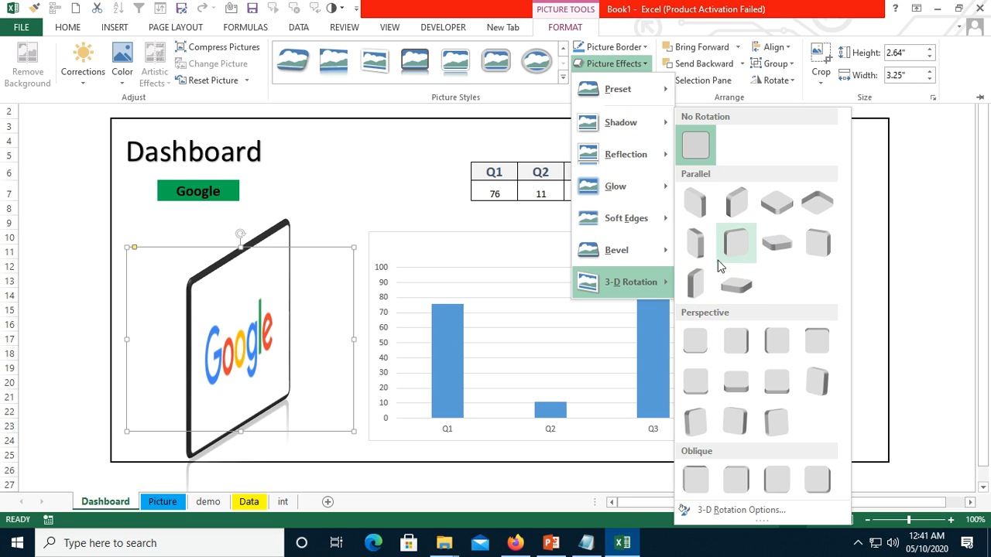
{"action": "left_click", "coordinate": [747, 252]}
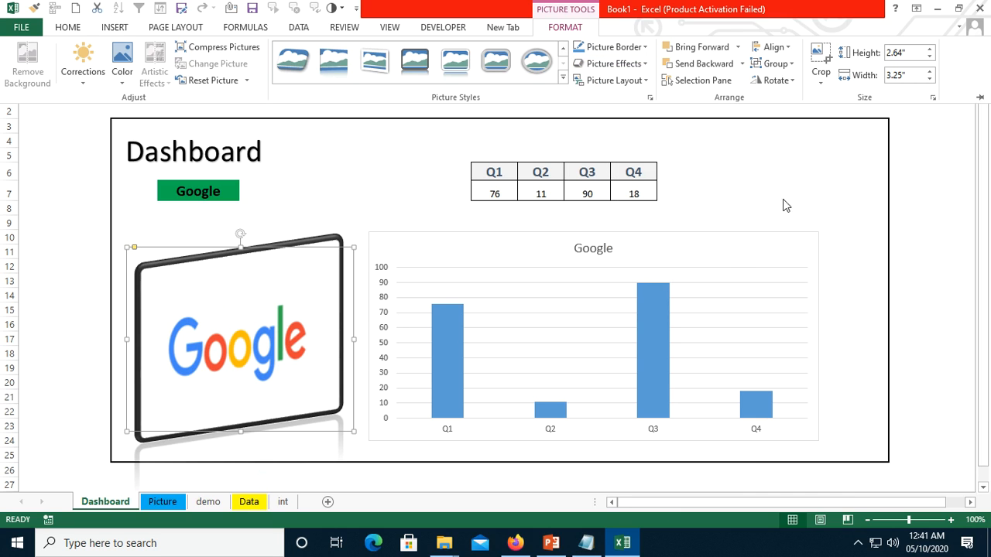
{"action": "left_click", "coordinate": [811, 153]}
- Apply the chart style with a dark gray gradient background and wide blue columns to the column chart
{"action": "left_click", "coordinate": [741, 255]}
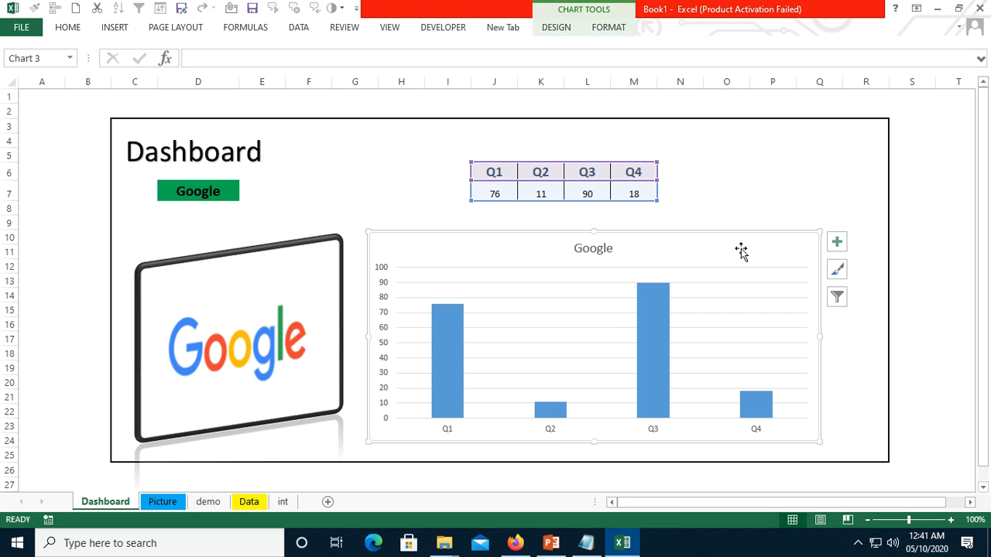
{"action": "left_click", "coordinate": [607, 31]}
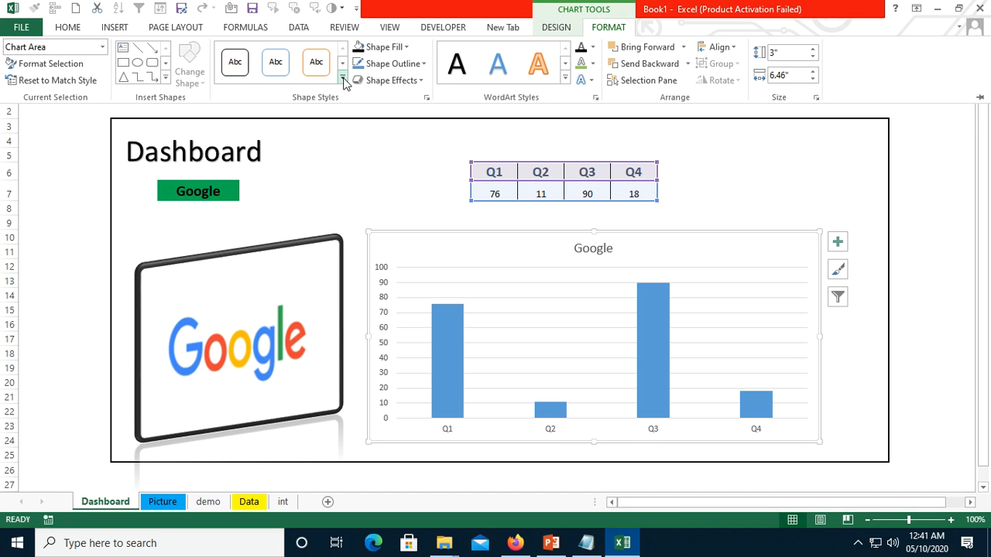
{"action": "left_click", "coordinate": [773, 253]}
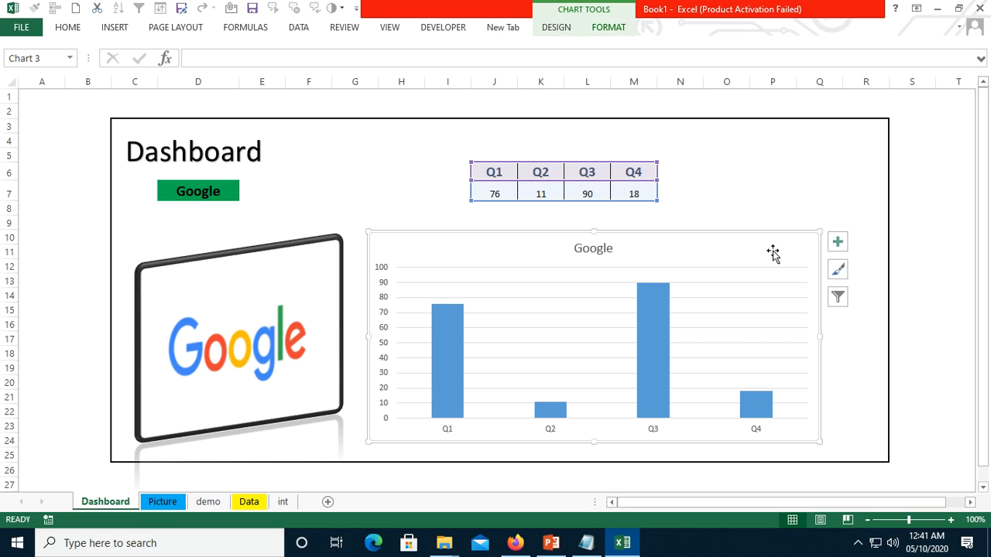
{"action": "left_click", "coordinate": [838, 272]}
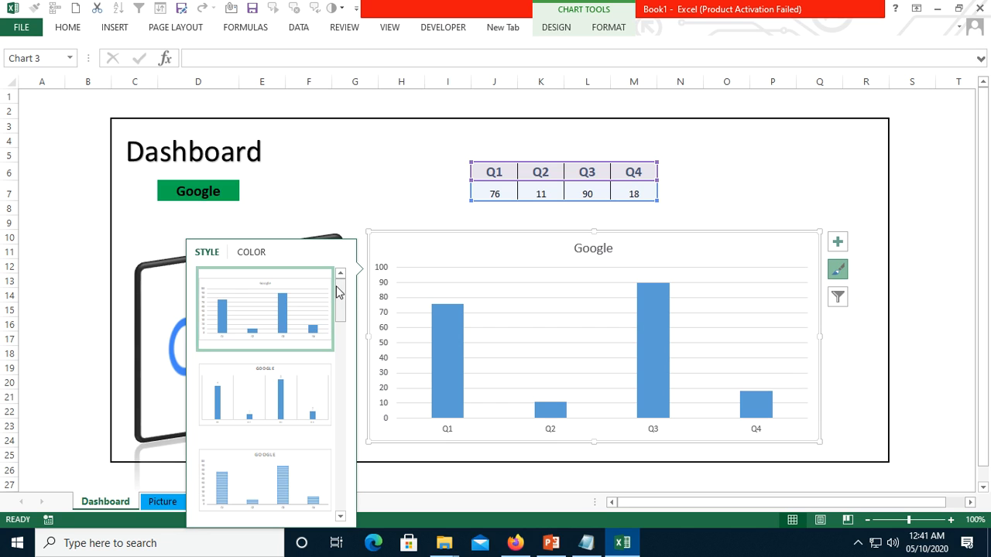
{"action": "left_click_drag", "start_coordinate": [342, 295], "coordinate": [337, 406]}
{"action": "left_click", "coordinate": [325, 364]}
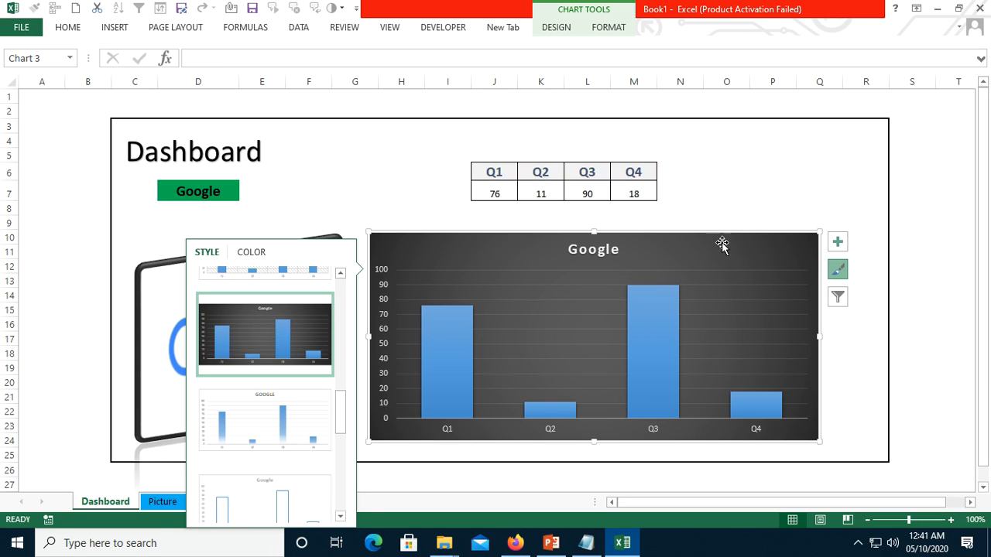
- Add a data table, data labels and a trendline to the column chart, leaving axis titles off
{"action": "left_click", "coordinate": [838, 246]}
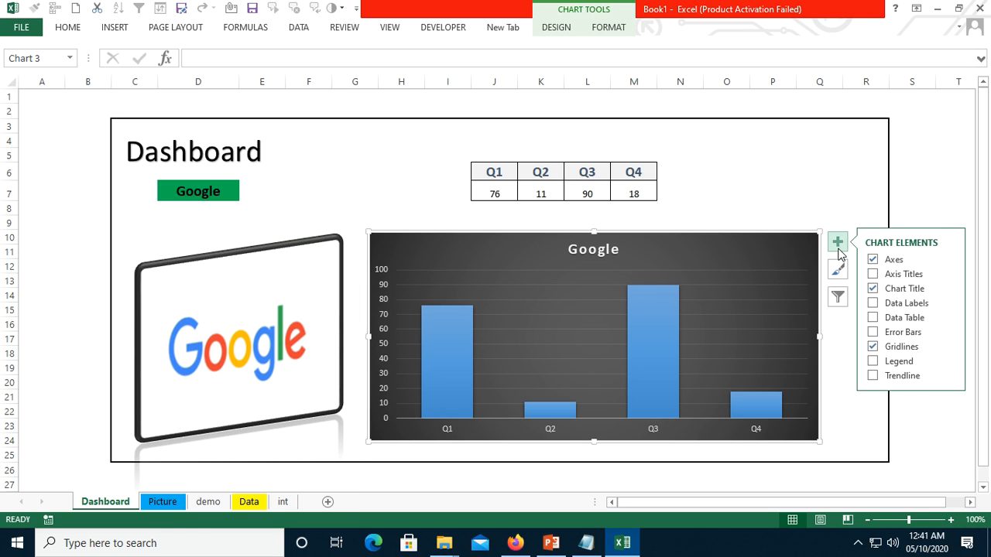
{"action": "left_click", "coordinate": [873, 317]}
{"action": "left_click", "coordinate": [873, 303]}
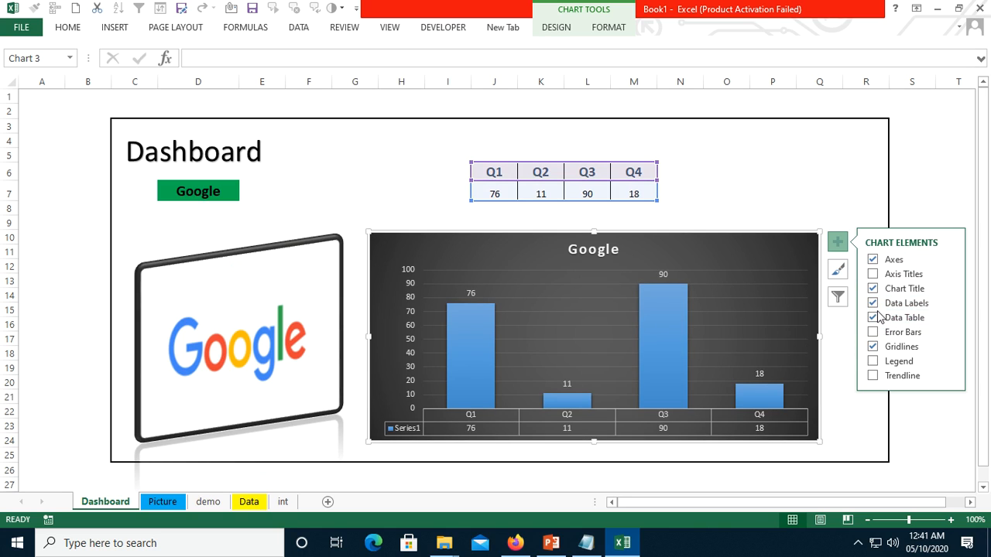
{"action": "left_click", "coordinate": [874, 376]}
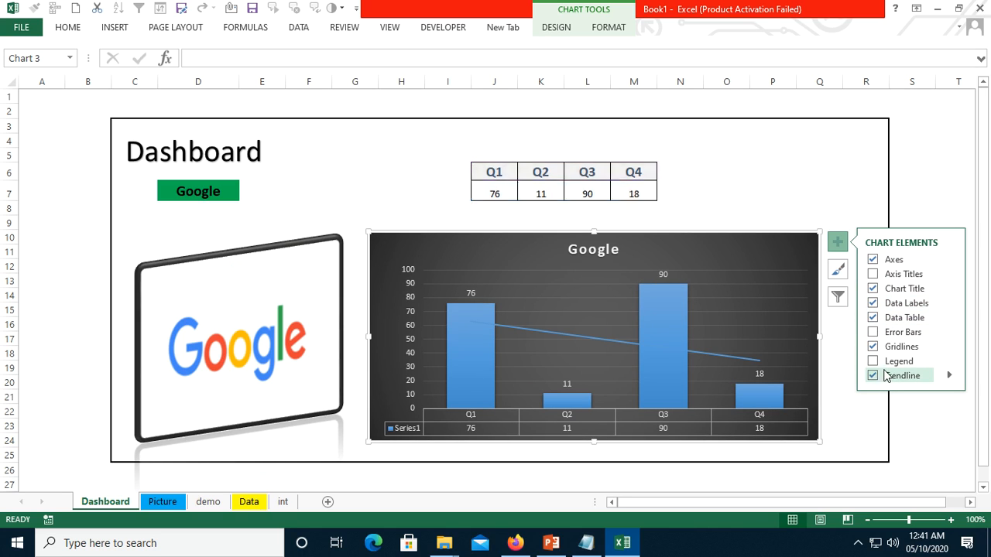
{"action": "left_click", "coordinate": [873, 276]}
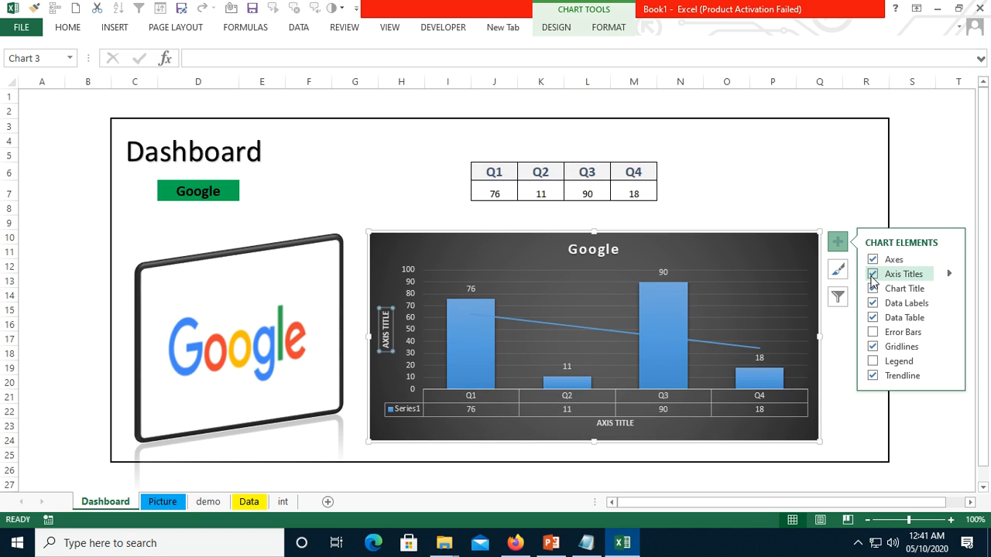
{"action": "left_click", "coordinate": [874, 275]}
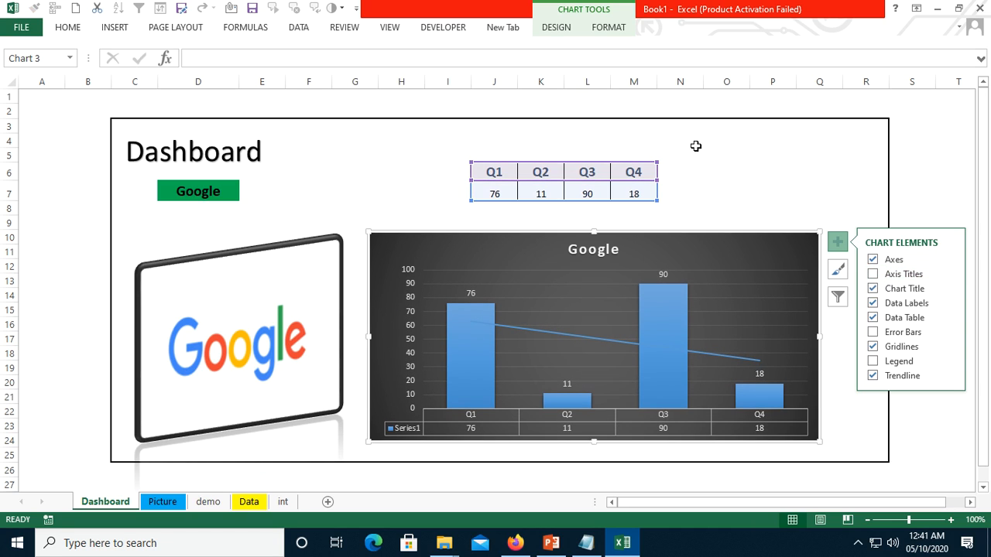
{"action": "left_click", "coordinate": [711, 168]}
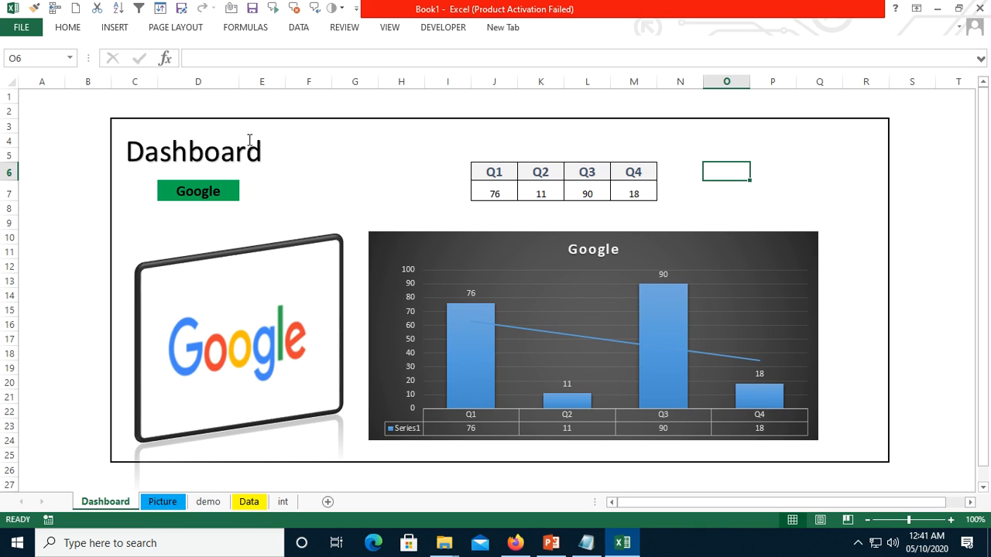
- Fill the whole bordered dashboard area C3:R25 with the lightest blue-gray theme color
{"action": "left_click", "coordinate": [126, 130]}
{"action": "left_click", "coordinate": [332, 126]}
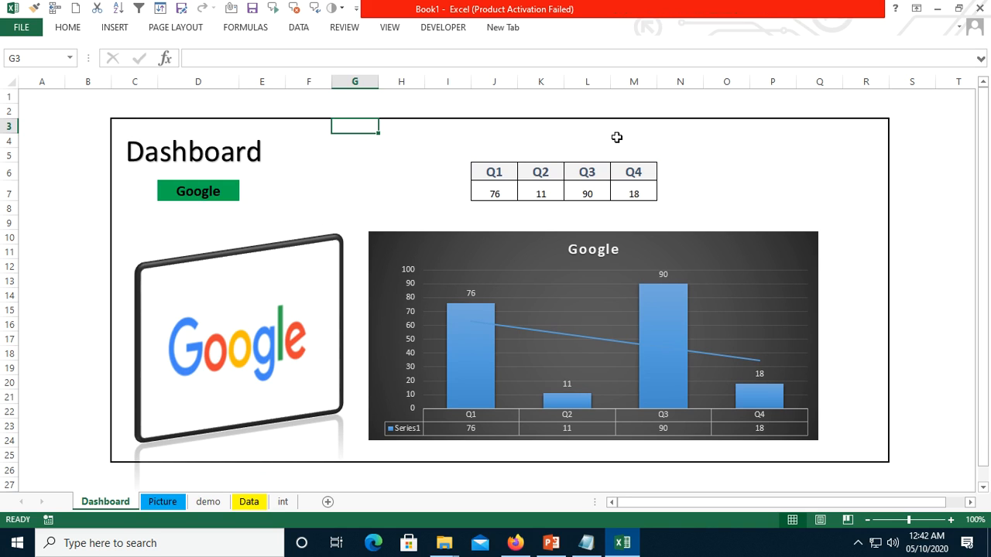
{"action": "key", "text": "Left"}
{"action": "key", "text": "Left"}
{"action": "key", "text": "Left"}
{"action": "key", "text": "shift+Right"}
{"action": "key", "text": "shift+Right"}
{"action": "key", "text": "shift+Right"}
{"action": "key", "text": "shift+Right"}
{"action": "key", "text": "shift+Right"}
{"action": "key", "text": "shift+Right"}
{"action": "key", "text": "shift+Right"}
{"action": "key", "text": "shift+Right"}
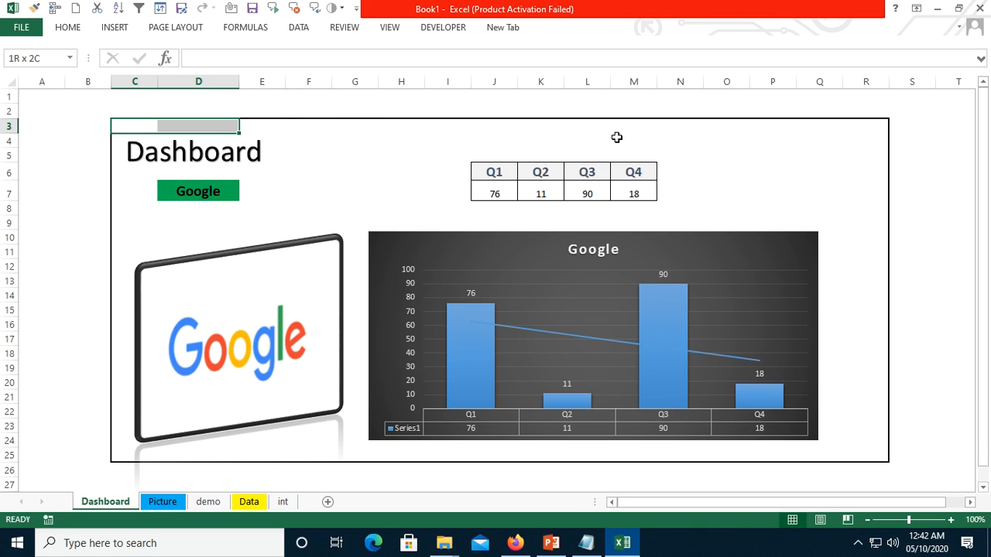
{"action": "key", "text": "shift+Right"}
{"action": "key", "text": "shift+Right"}
{"action": "key", "text": "shift+Right"}
{"action": "key", "text": "shift+Right"}
{"action": "key", "text": "shift+Right"}
{"action": "key", "text": "shift+Right"}
{"action": "key", "text": "shift+Right"}
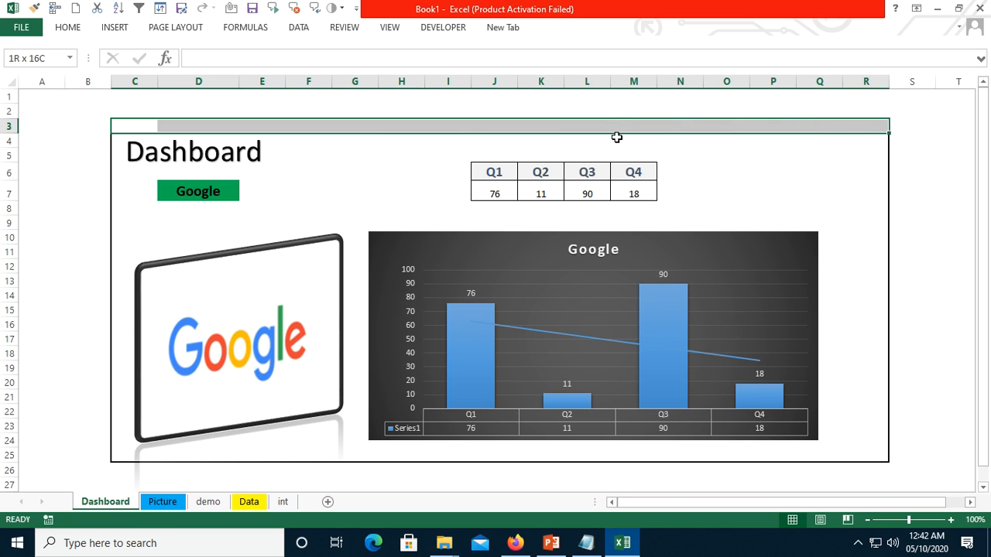
{"action": "key", "text": "shift+Down"}
{"action": "key", "text": "shift+Down"}
{"action": "key", "text": "shift+Down"}
{"action": "key", "text": "shift+Down"}
{"action": "key", "text": "shift+Down"}
{"action": "key", "text": "shift+Down"}
{"action": "key", "text": "shift+Down"}
{"action": "key", "text": "shift+Down"}
{"action": "key", "text": "shift+Down"}
{"action": "key", "text": "shift+Down"}
{"action": "key", "text": "shift+Down"}
{"action": "key", "text": "shift+Down"}
{"action": "key", "text": "shift+Down"}
{"action": "key", "text": "shift+Down"}
{"action": "key", "text": "shift+Down"}
{"action": "key", "text": "shift+Down"}
{"action": "key", "text": "shift+Down"}
{"action": "key", "text": "shift+Down"}
{"action": "key", "text": "shift+Down"}
{"action": "key", "text": "shift+Down"}
{"action": "key", "text": "shift+Down"}
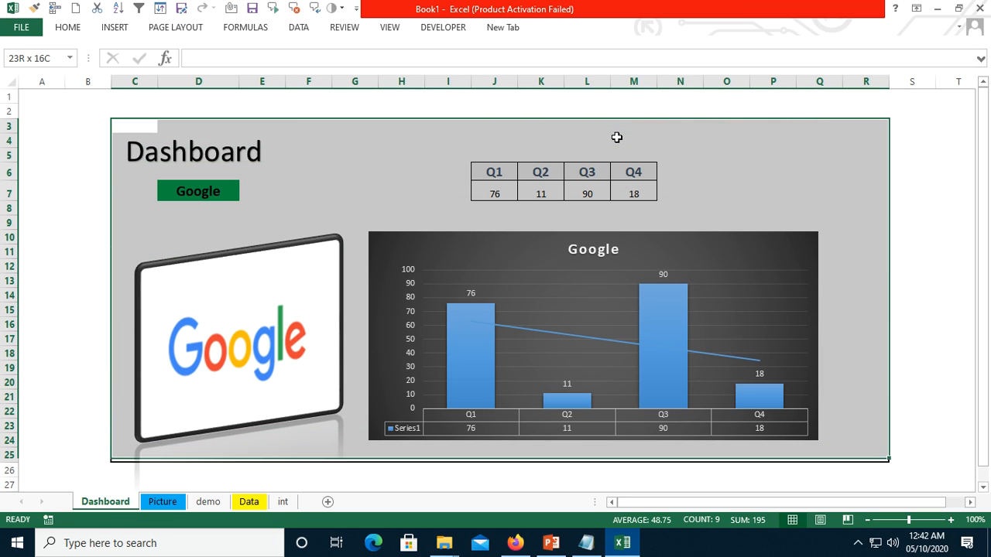
{"action": "left_click", "coordinate": [70, 28]}
{"action": "left_click", "coordinate": [231, 75]}
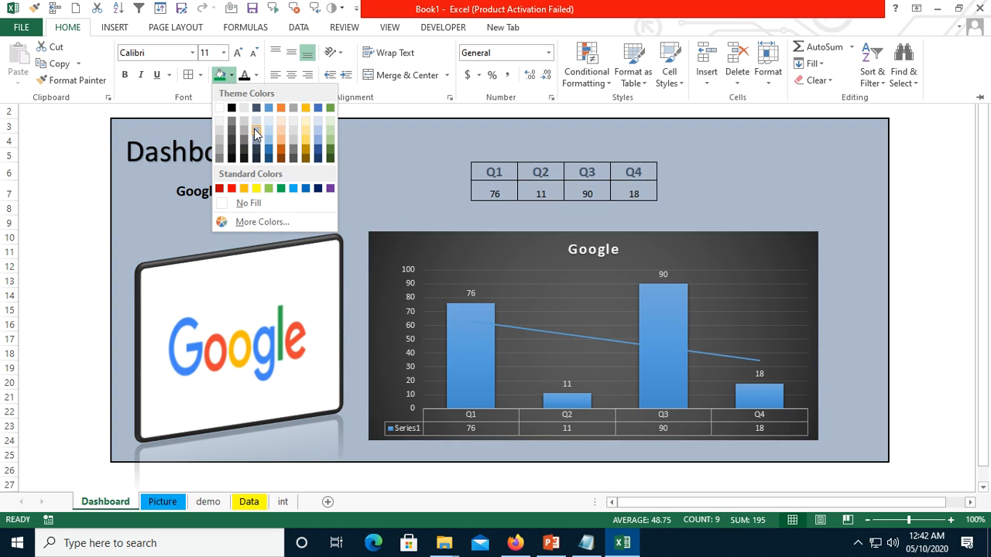
{"action": "left_click", "coordinate": [255, 121]}
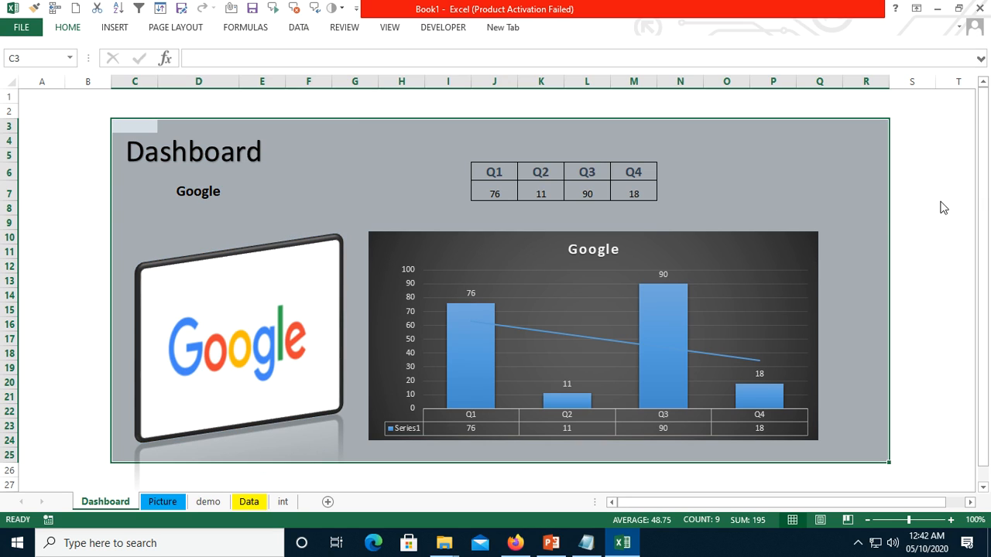
{"action": "left_click", "coordinate": [943, 207]}
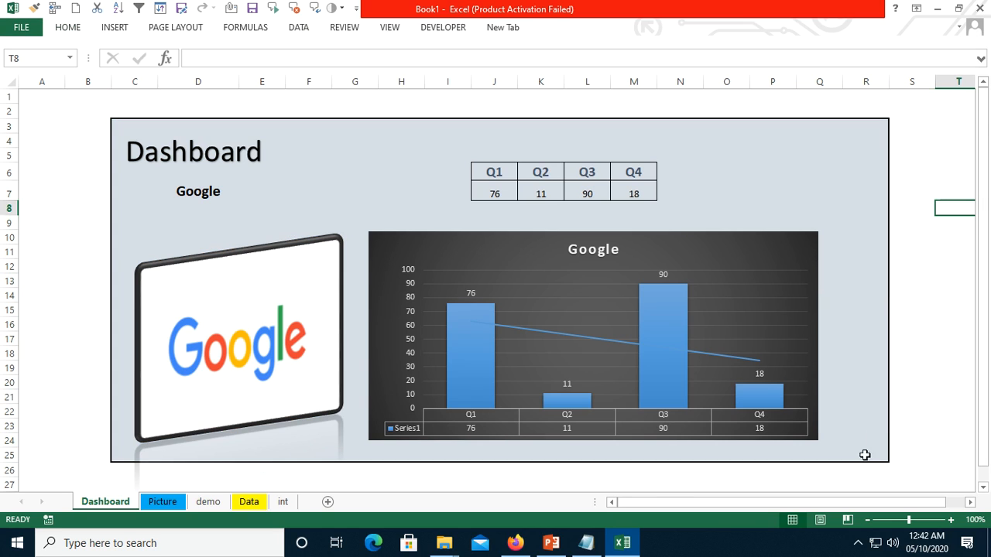
- Test the dashboard by switching the company in D7 to Microsoft and finally to Samsung
{"action": "left_click", "coordinate": [210, 188]}
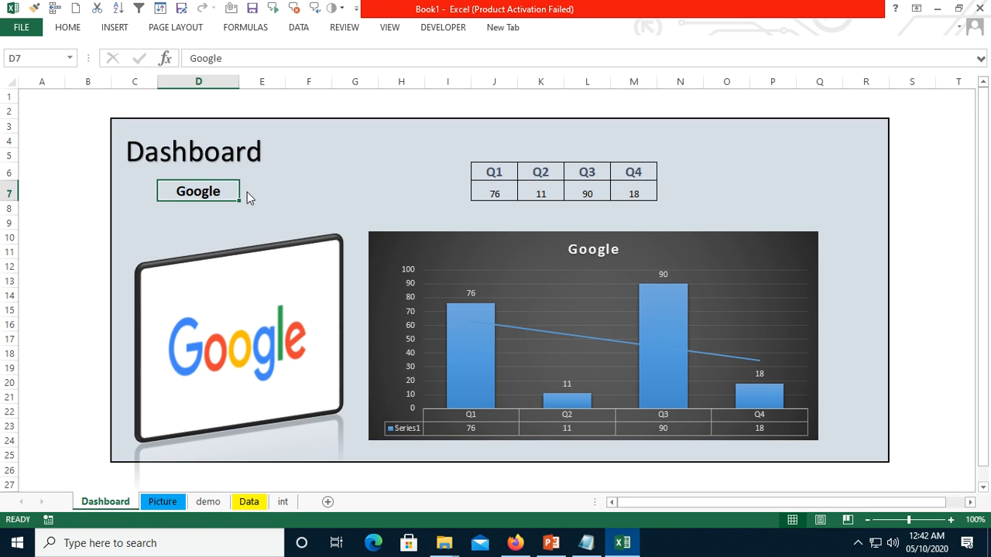
{"action": "left_click", "coordinate": [246, 193]}
{"action": "left_click", "coordinate": [221, 215]}
{"action": "left_click", "coordinate": [304, 192]}
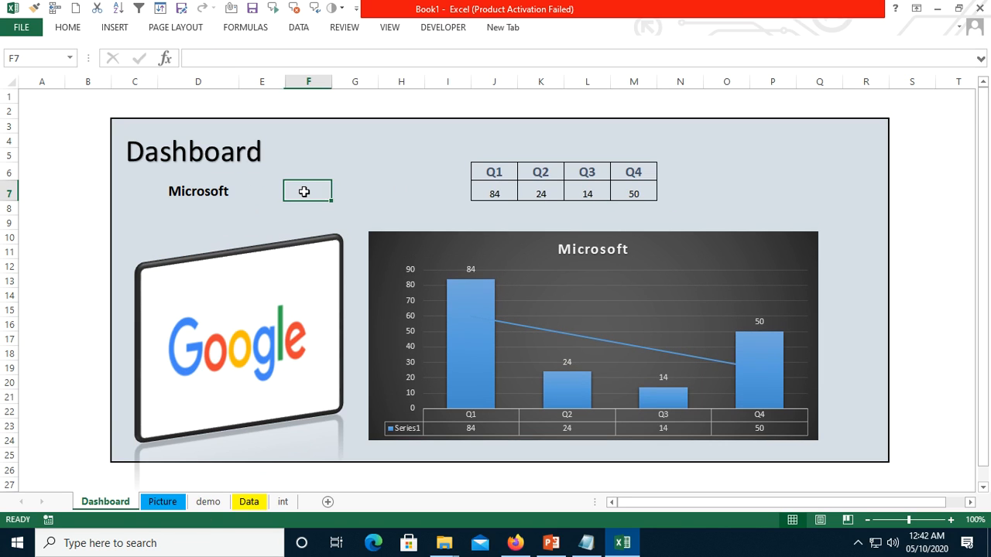
{"action": "left_click", "coordinate": [213, 190]}
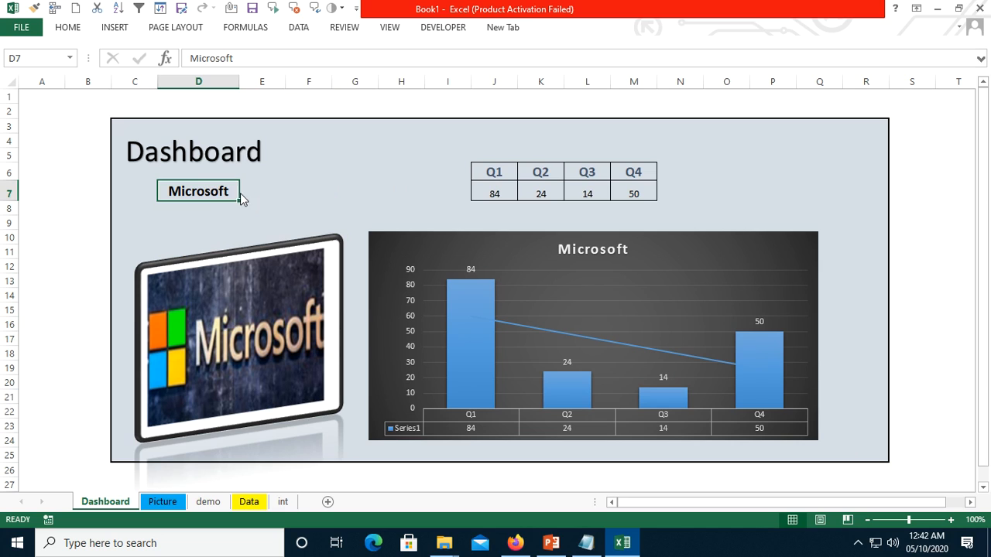
{"action": "left_click", "coordinate": [244, 194]}
{"action": "left_click", "coordinate": [217, 232]}
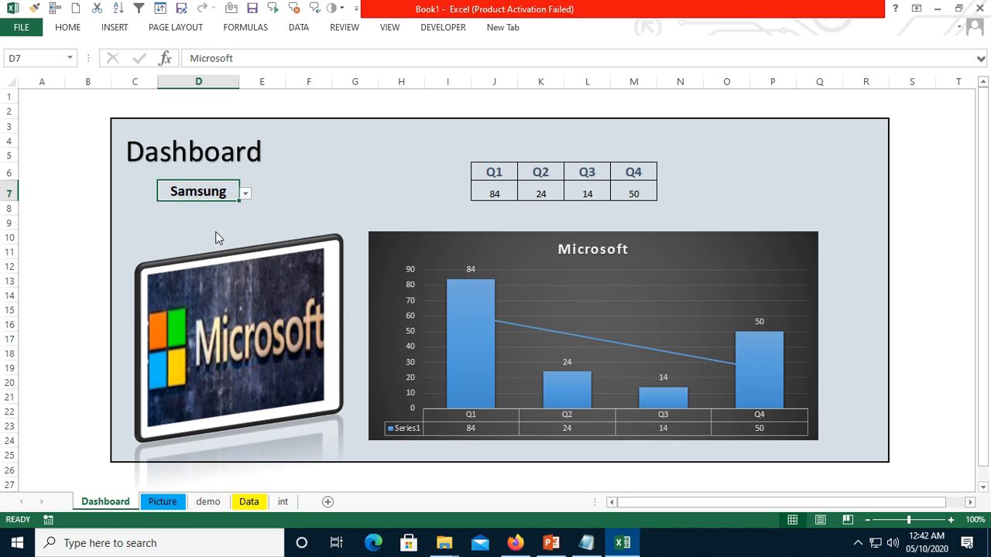
- Test the dashboard by switching the company in D7 to Apple
{"action": "left_click", "coordinate": [332, 179]}
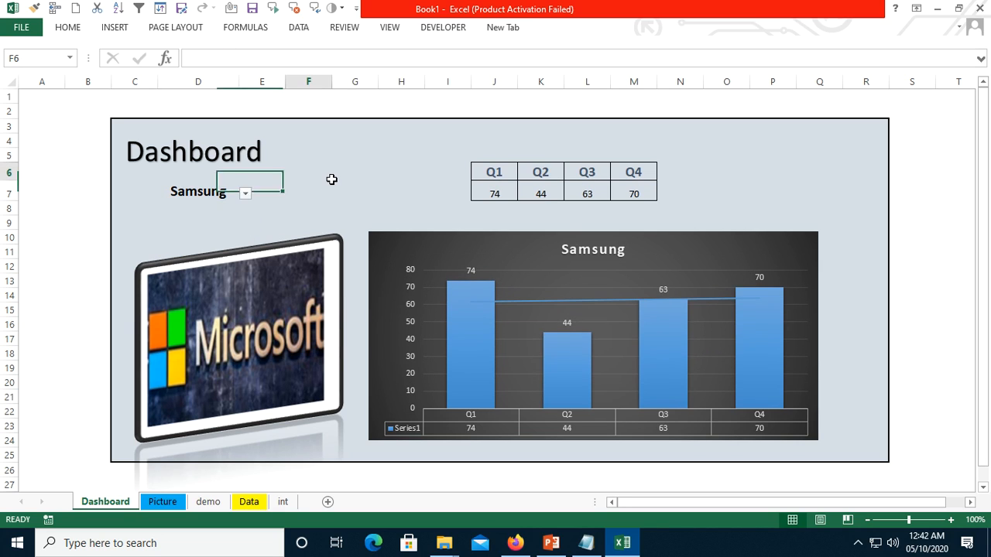
{"action": "left_click", "coordinate": [223, 196]}
{"action": "left_click", "coordinate": [246, 195]}
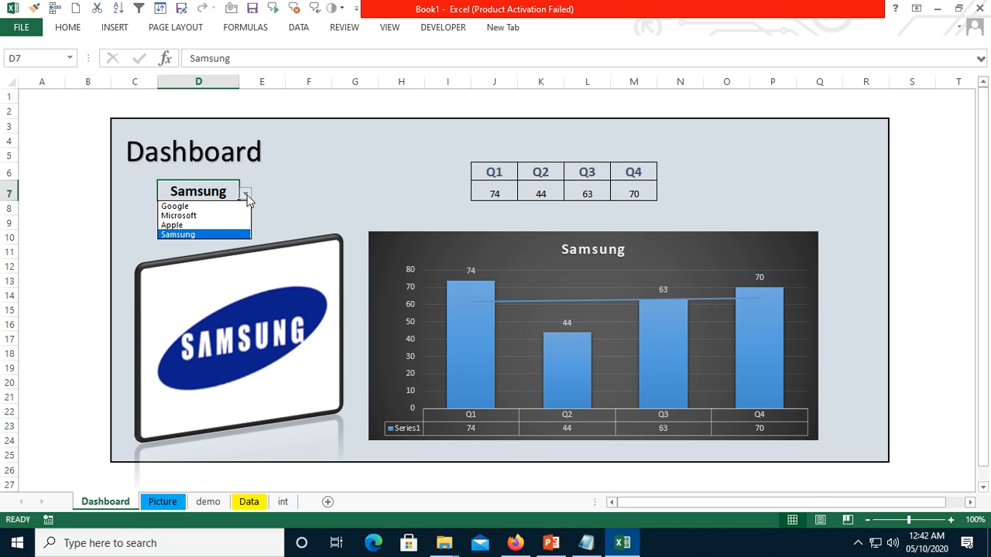
{"action": "left_click", "coordinate": [206, 225]}
{"action": "left_click", "coordinate": [301, 192]}
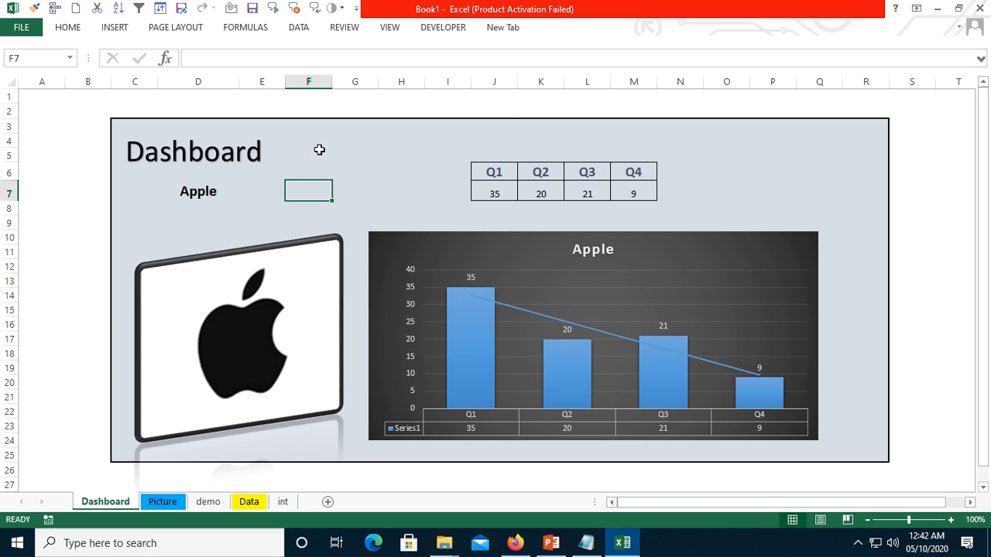
- Enter the formula =NOW() in cell G6 to show the current date and time
{"action": "left_click", "coordinate": [350, 170]}
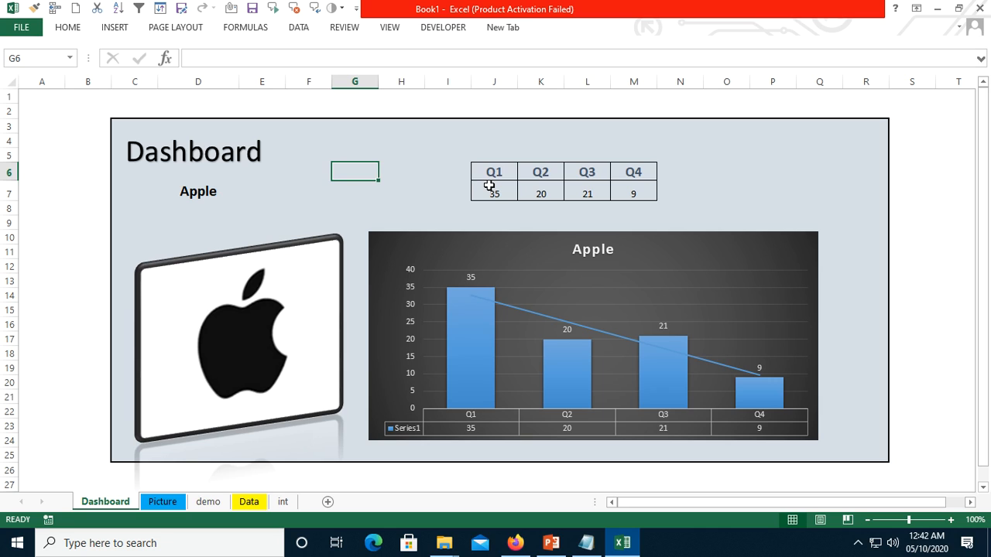
{"action": "type", "text": "=n"}
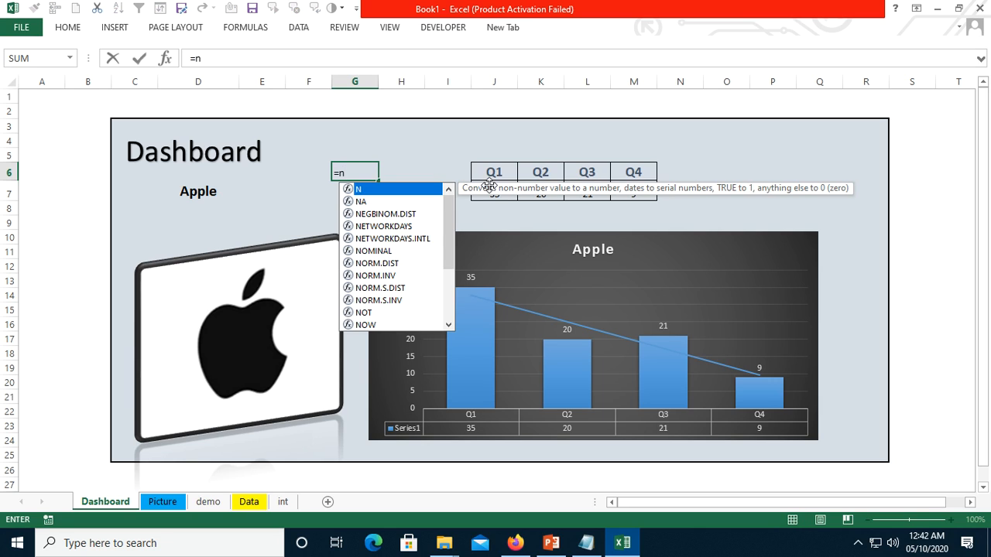
{"action": "type", "text": "no"}
{"action": "key", "text": "BackSpace"}
{"action": "key", "text": "BackSpace"}
{"action": "type", "text": "w"}
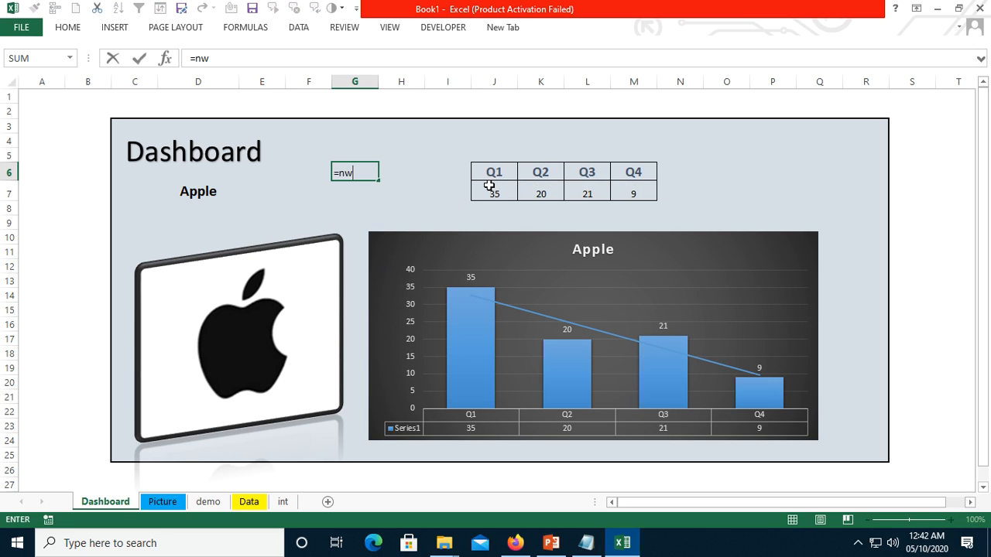
{"action": "key", "text": "BackSpace"}
{"action": "type", "text": "ow"}
{"action": "key", "text": "Tab"}
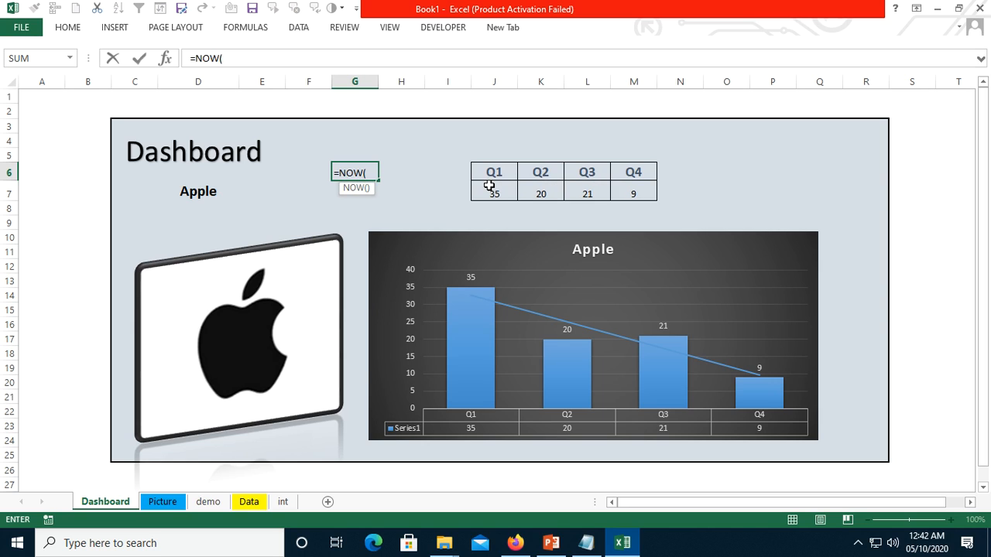
{"action": "type", "text": ")"}
{"action": "key", "text": "Return"}
{"action": "key", "text": "Up"}
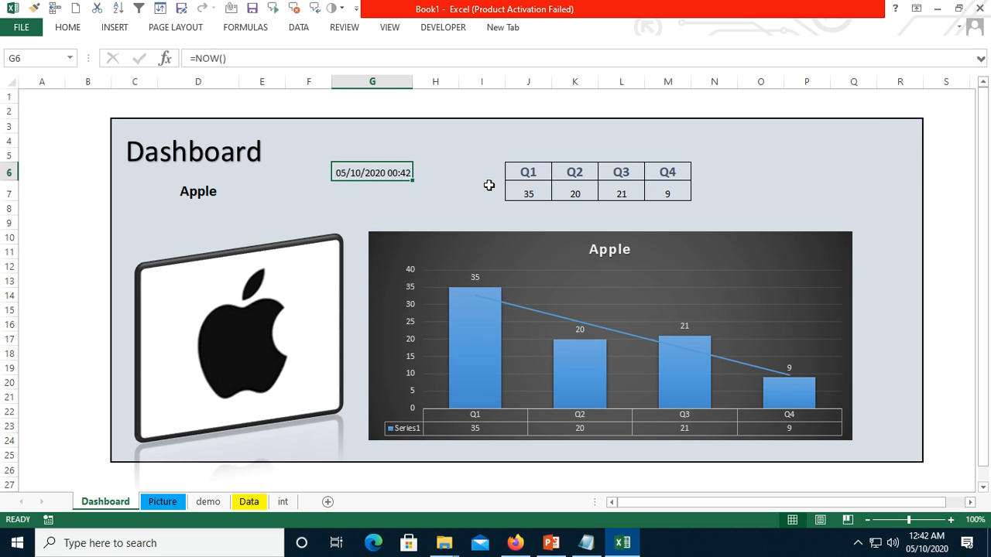
- Give G6 the custom number format dddd/mmm/yyyy hh:mm
{"action": "right_click", "coordinate": [360, 172]}
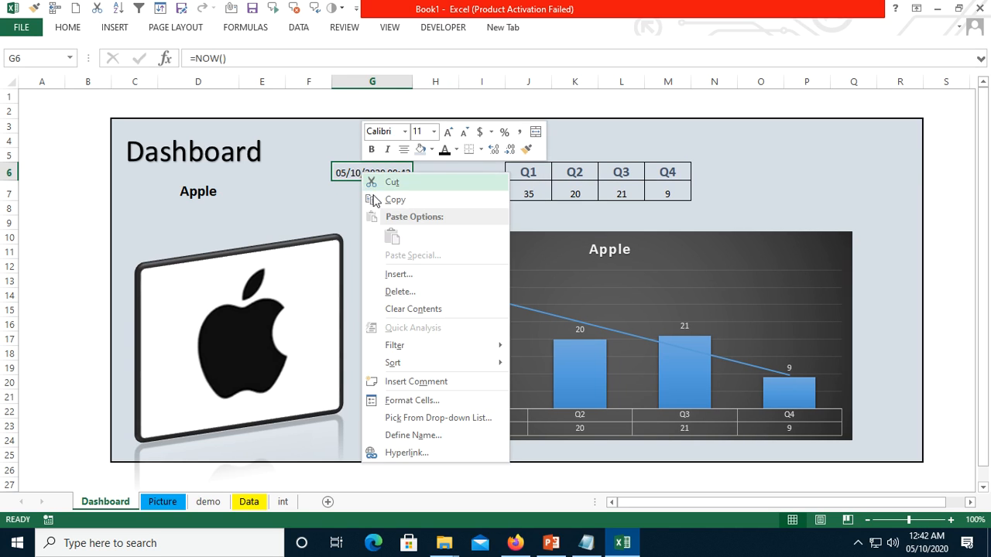
{"action": "left_click", "coordinate": [433, 398]}
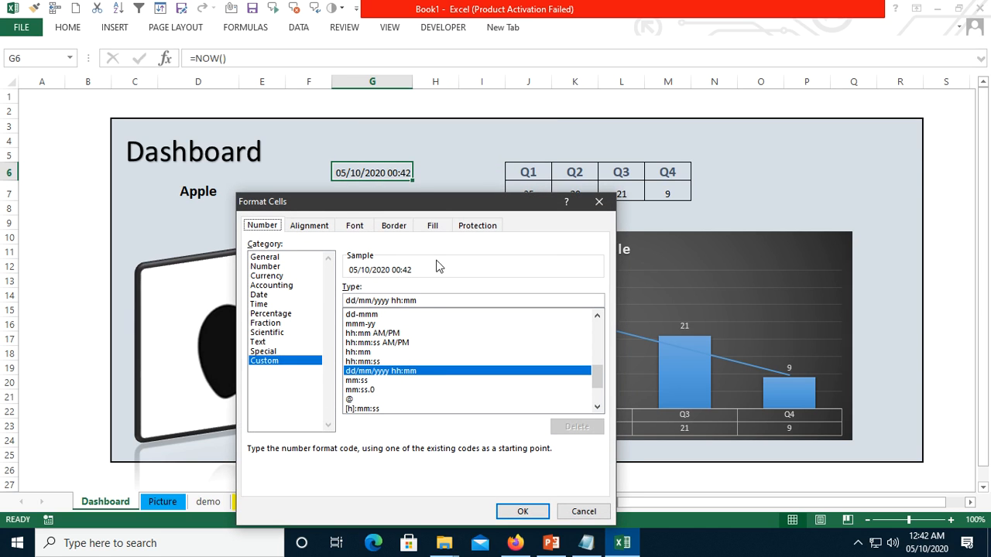
{"action": "scroll", "coordinate": [422, 373], "scroll_direction": "down", "scroll_amount": 2}
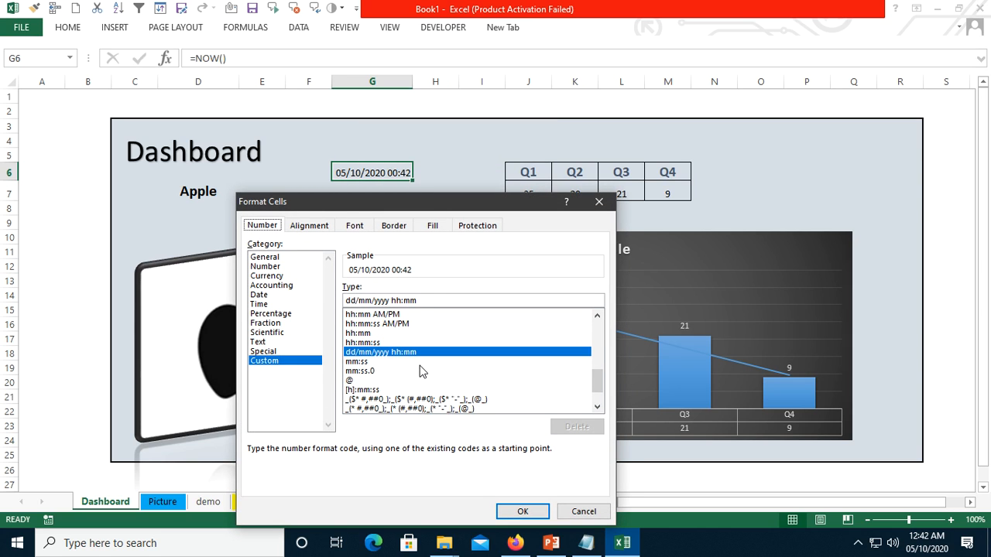
{"action": "scroll", "coordinate": [396, 356], "scroll_direction": "down", "scroll_amount": 4}
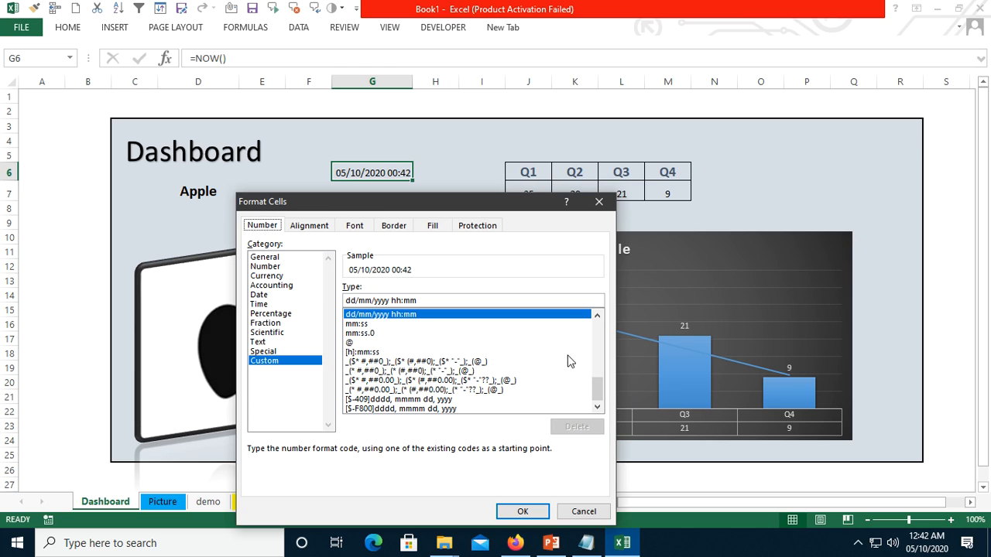
{"action": "mouse_move", "coordinate": [601, 388]}
{"action": "left_mouse_down"}
{"action": "mouse_move", "coordinate": [591, 309]}
{"action": "mouse_move", "coordinate": [589, 383]}
{"action": "left_mouse_up"}
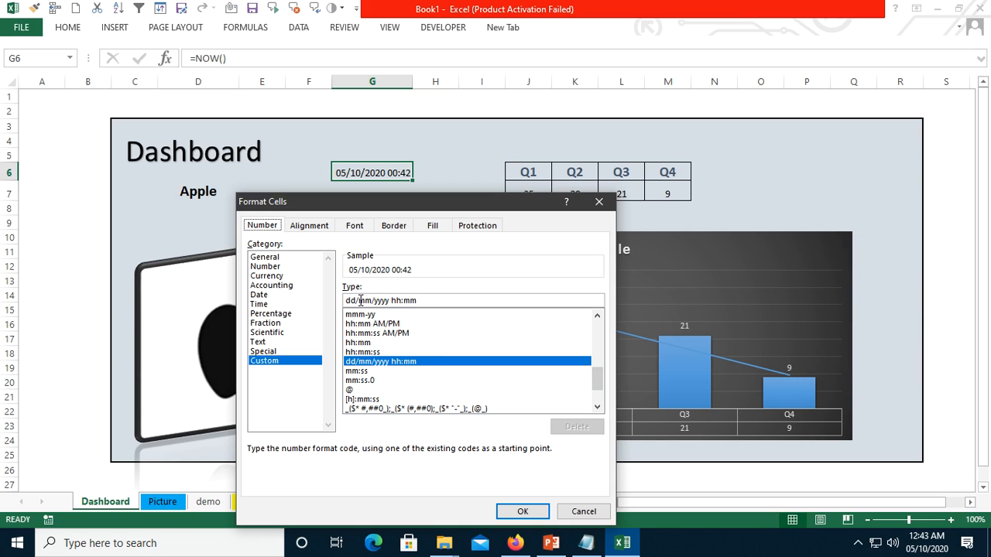
{"action": "left_click", "coordinate": [360, 301]}
{"action": "type", "text": "dd"}
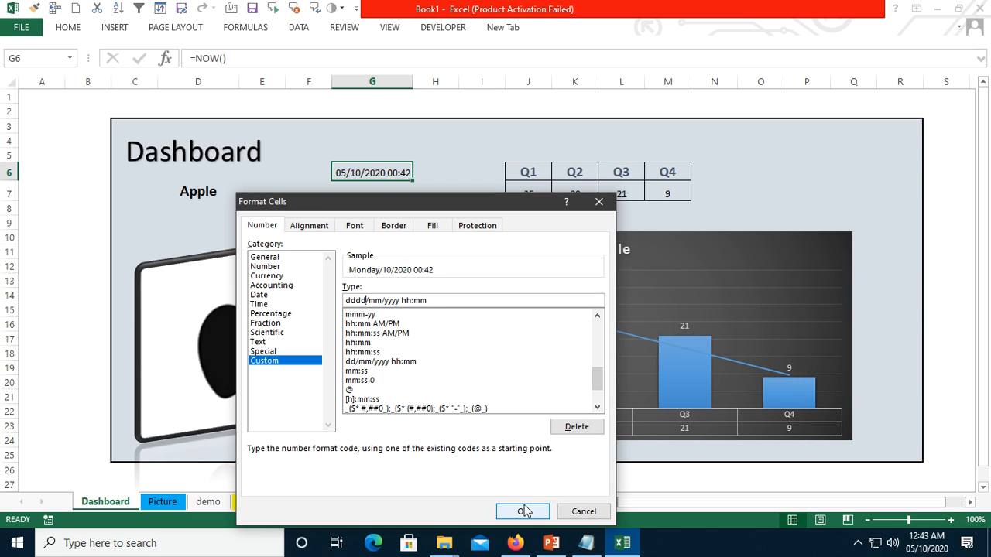
{"action": "left_click", "coordinate": [381, 300]}
{"action": "type", "text": "d"}
{"action": "key", "text": "BackSpace"}
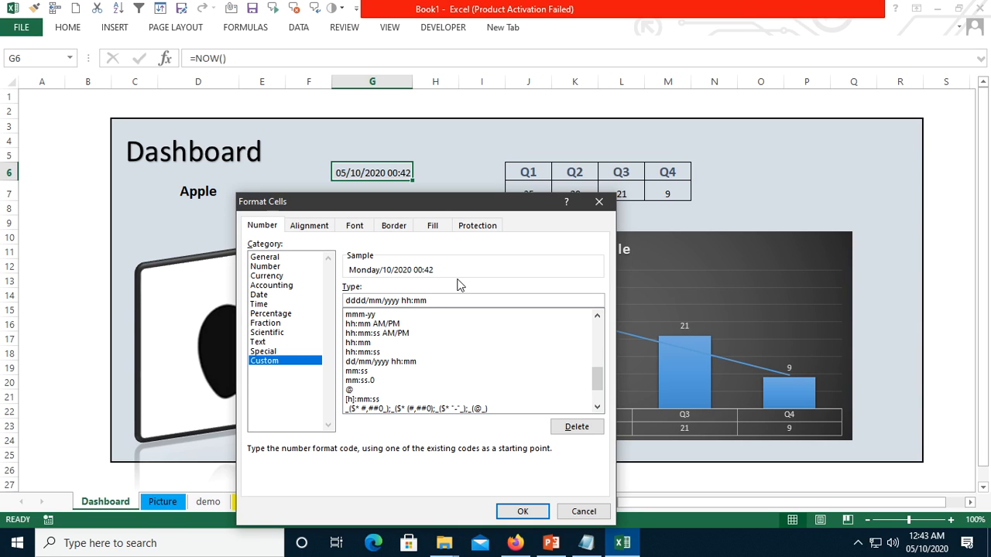
{"action": "type", "text": "m"}
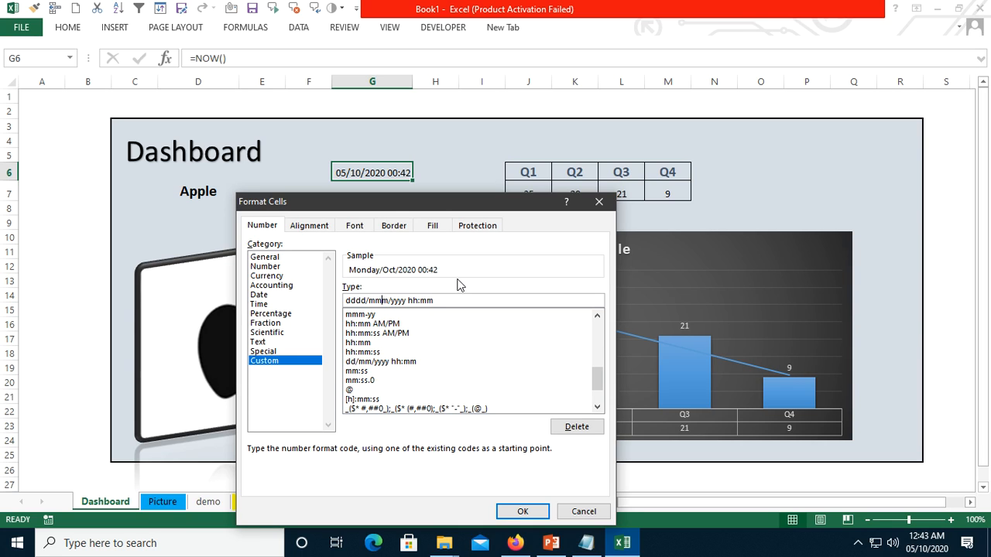
{"action": "left_click", "coordinate": [517, 511]}
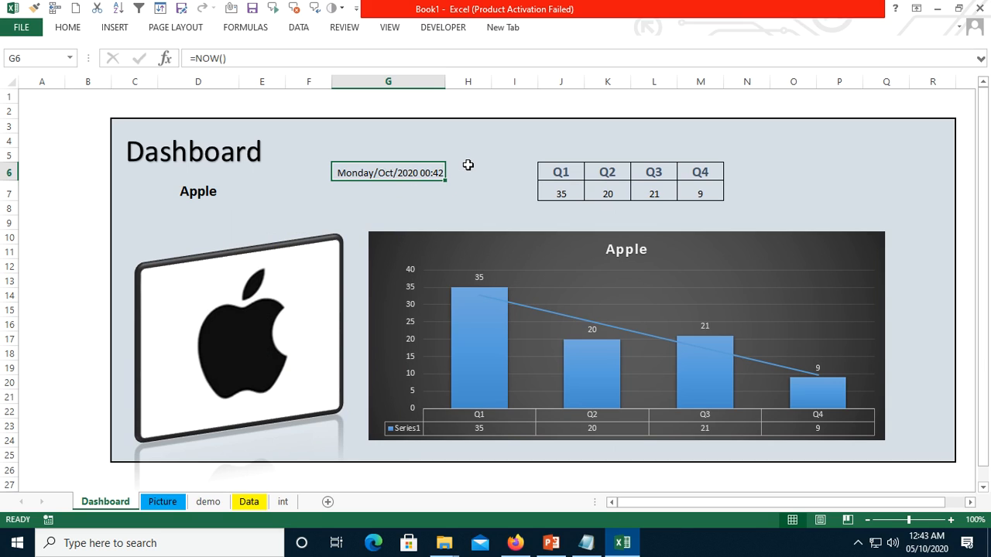
- Insert a black WordArt, shift the column chart slightly down and right, and move the WordArt up between G6 and the chart
{"action": "left_click", "coordinate": [117, 28]}
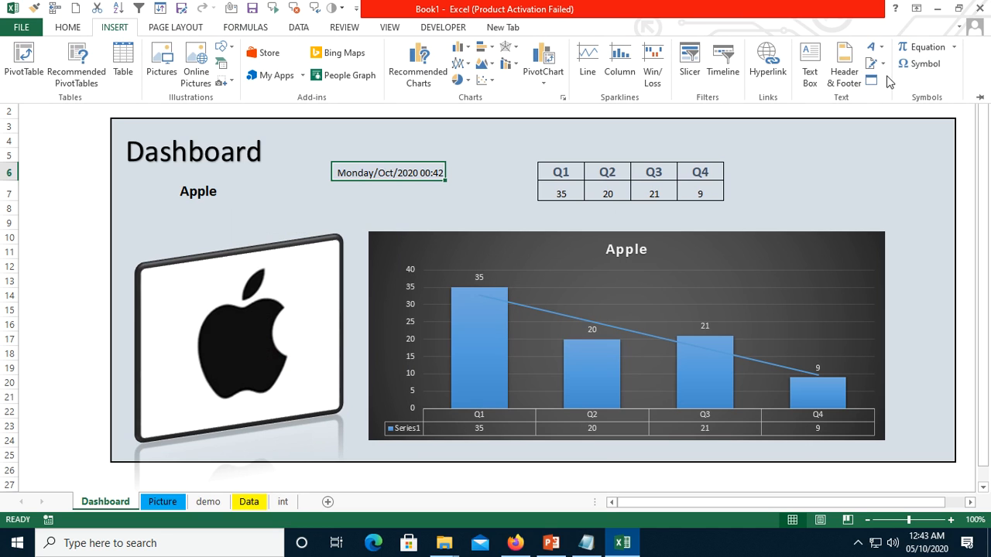
{"action": "left_click", "coordinate": [874, 47]}
{"action": "left_click", "coordinate": [794, 88]}
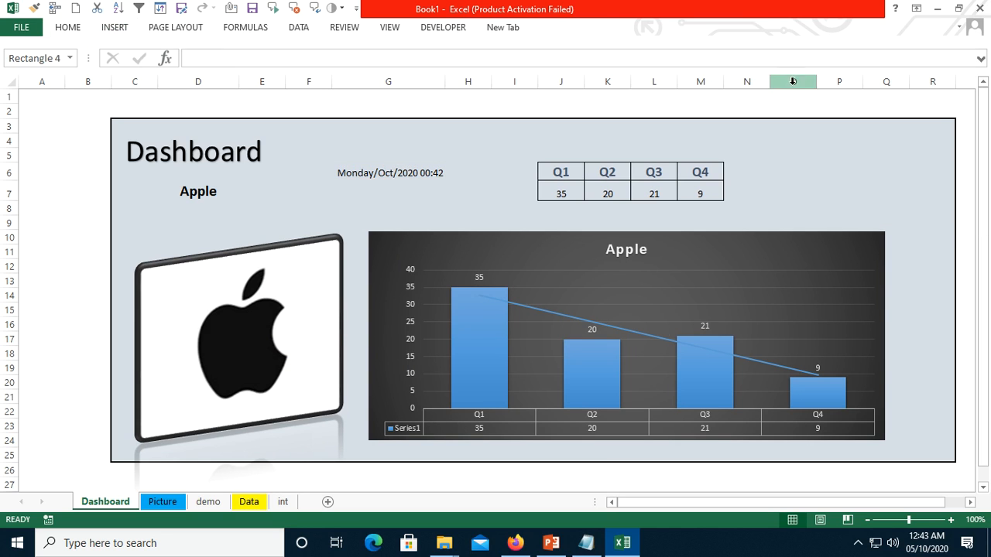
{"action": "left_click_drag", "start_coordinate": [449, 266], "coordinate": [478, 281]}
{"action": "left_click", "coordinate": [380, 281]}
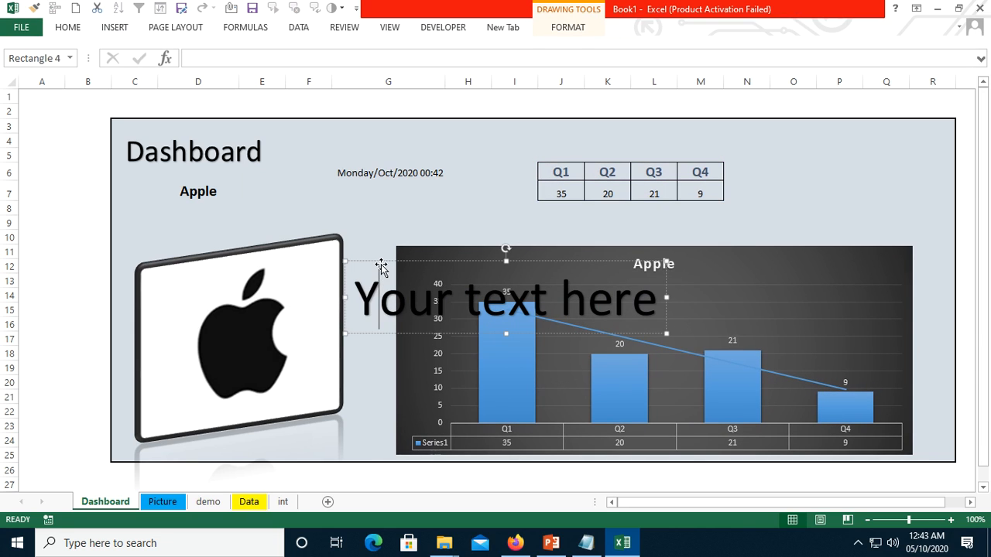
{"action": "left_click_drag", "start_coordinate": [381, 266], "coordinate": [524, 220]}
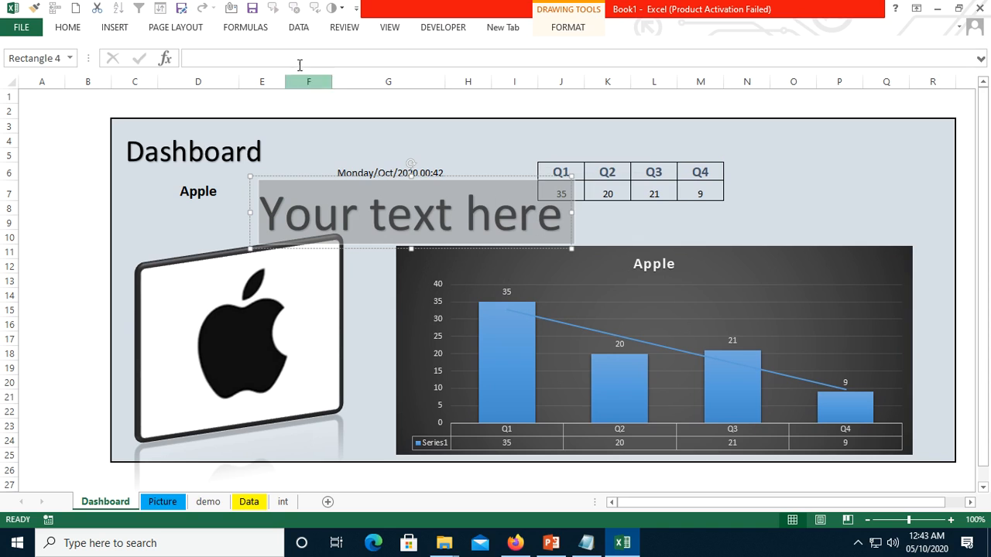
- Link the WordArt text to cell G6 with the formula =$G$6 and place it just below that cell
{"action": "left_click", "coordinate": [212, 56]}
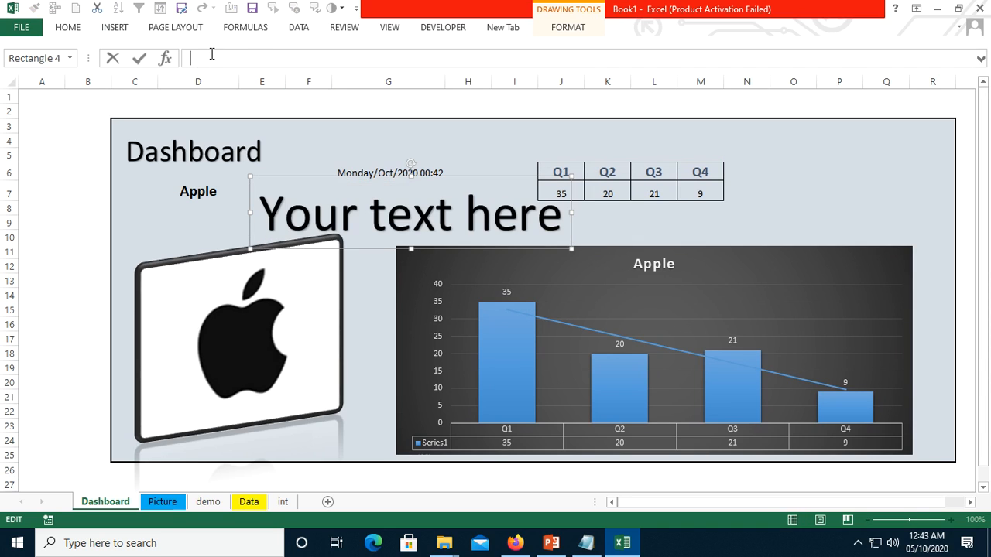
{"action": "left_click", "coordinate": [345, 171]}
{"action": "key", "text": "Return"}
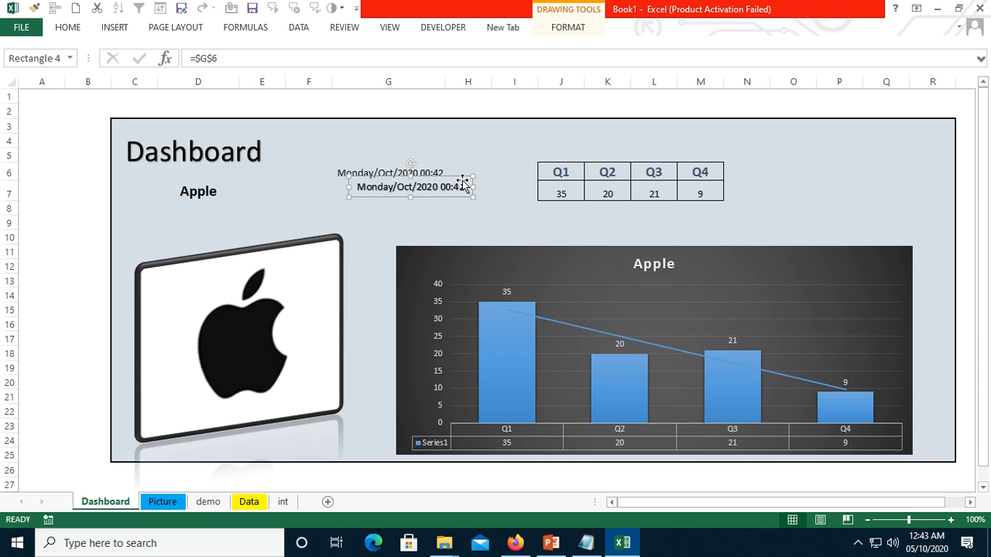
{"action": "left_click_drag", "start_coordinate": [391, 183], "coordinate": [367, 200]}
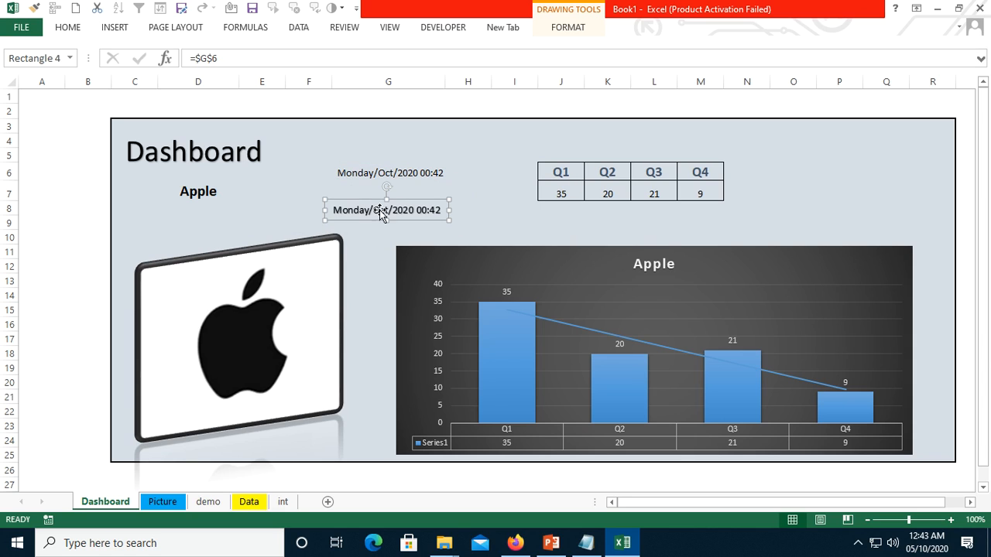
- Enlarge the linked date WordArt to font size 28 and move it over cell G6
{"action": "left_click", "coordinate": [68, 28]}
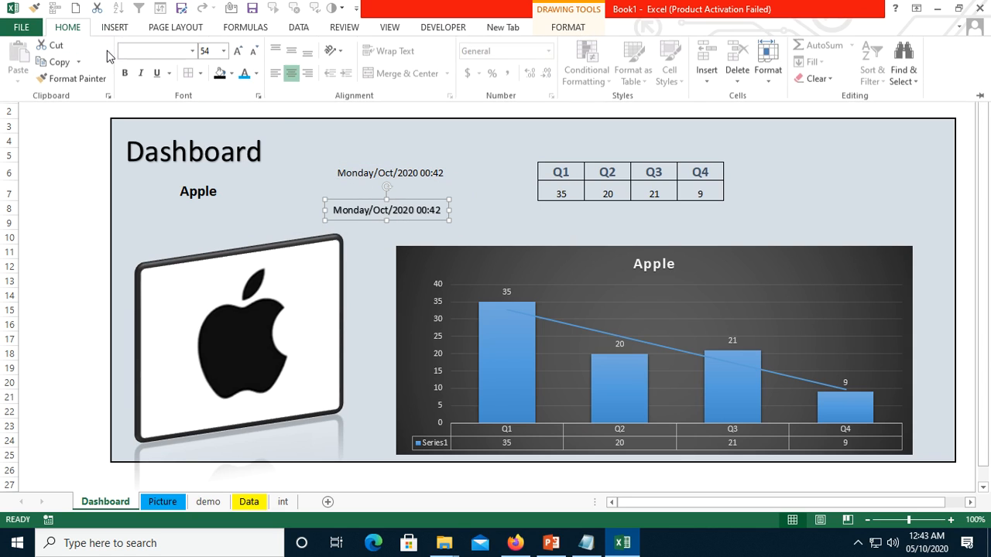
{"action": "left_click", "coordinate": [237, 52]}
{"action": "left_click", "coordinate": [238, 52]}
{"action": "left_click", "coordinate": [237, 53]}
{"action": "left_click", "coordinate": [238, 53]}
{"action": "left_click", "coordinate": [238, 52]}
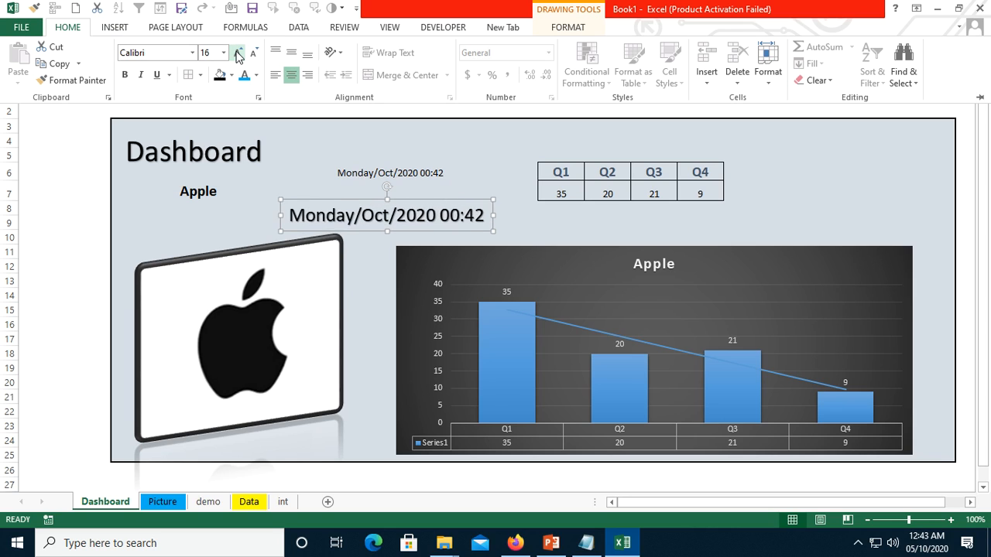
{"action": "left_click", "coordinate": [237, 52]}
{"action": "left_click", "coordinate": [238, 53]}
{"action": "left_click", "coordinate": [238, 52]}
{"action": "left_click", "coordinate": [237, 53]}
{"action": "left_click", "coordinate": [385, 200]}
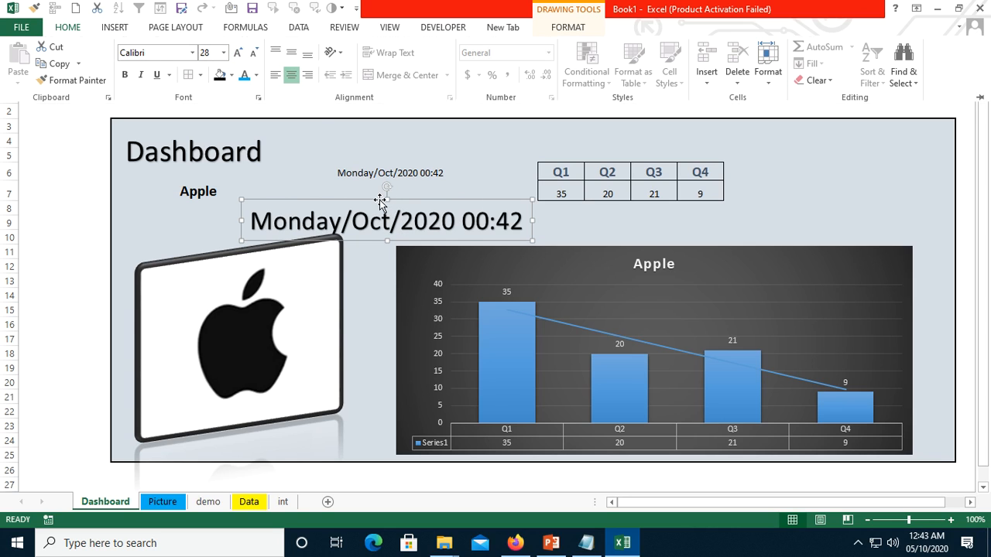
{"action": "left_click_drag", "start_coordinate": [350, 201], "coordinate": [359, 151]}
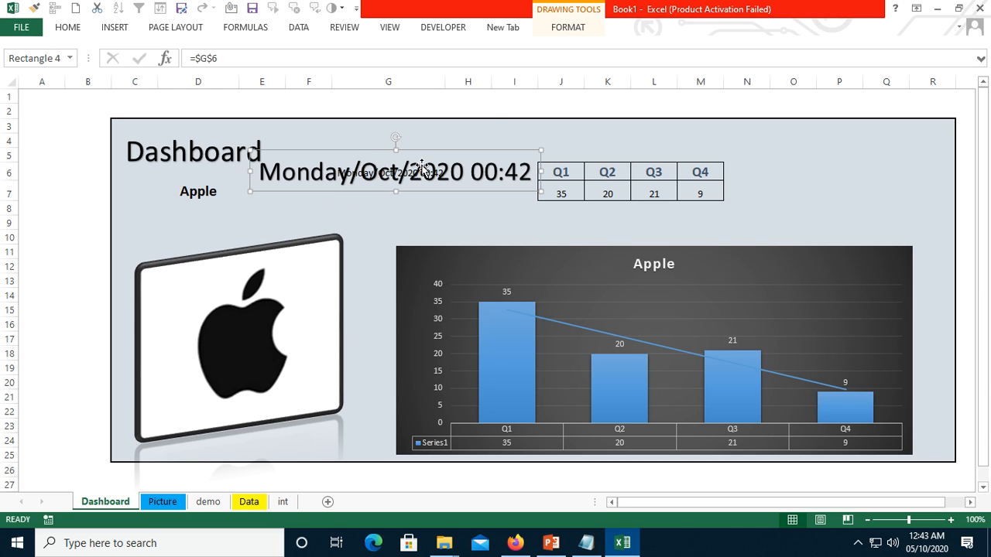
- Apply the light blue gradient shape style to the date WordArt and reduce its font size to 18
{"action": "left_click", "coordinate": [561, 27]}
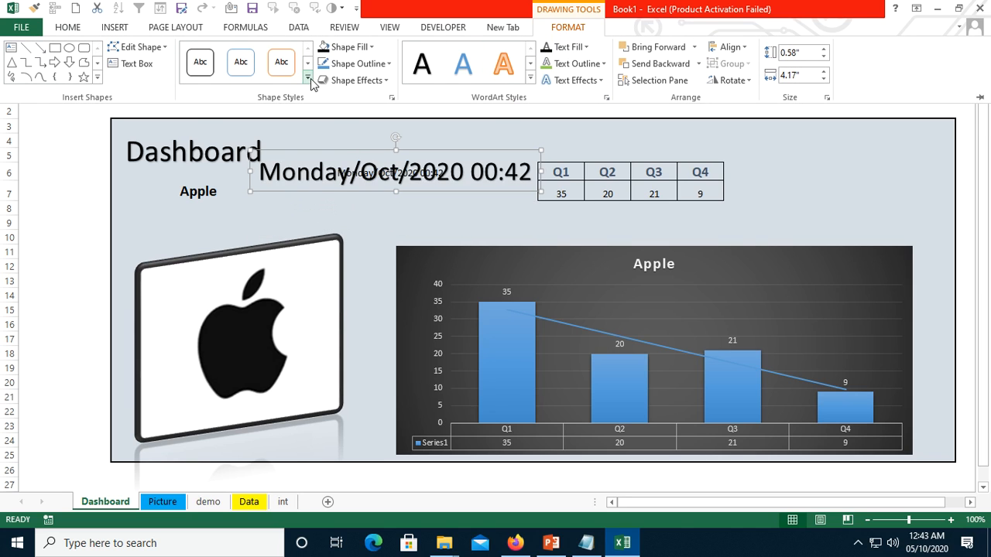
{"action": "left_click", "coordinate": [307, 77]}
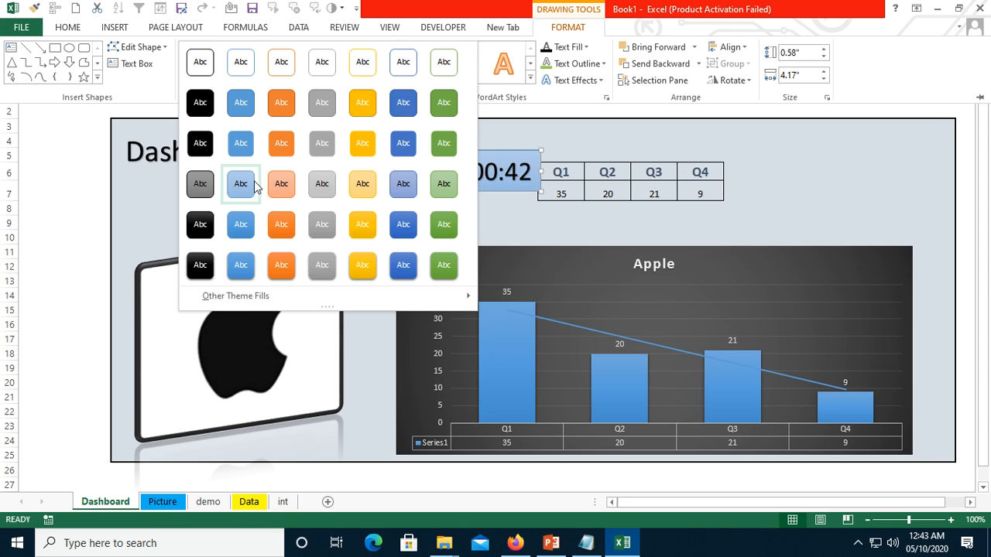
{"action": "left_click", "coordinate": [249, 184]}
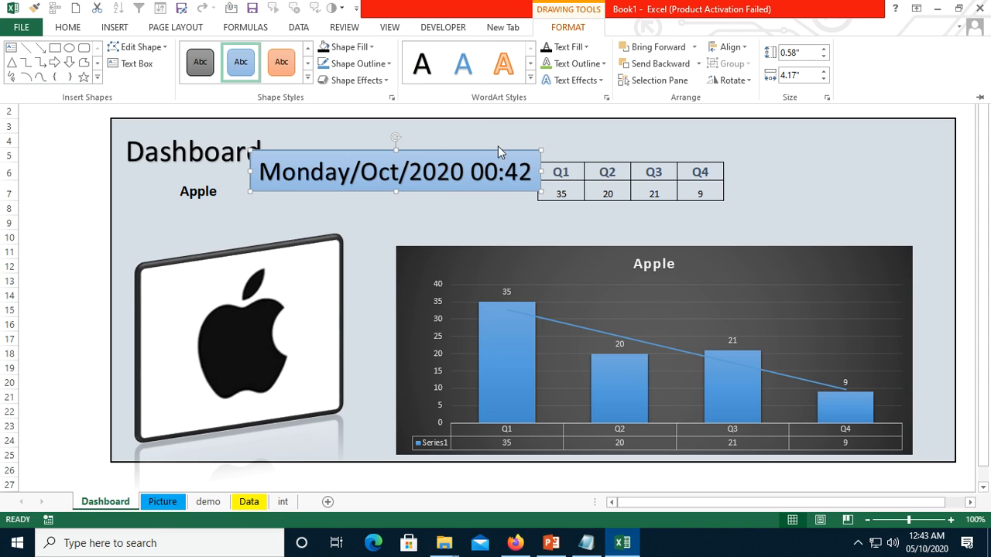
{"action": "left_click", "coordinate": [65, 30]}
{"action": "left_click", "coordinate": [253, 51]}
{"action": "left_click", "coordinate": [253, 52]}
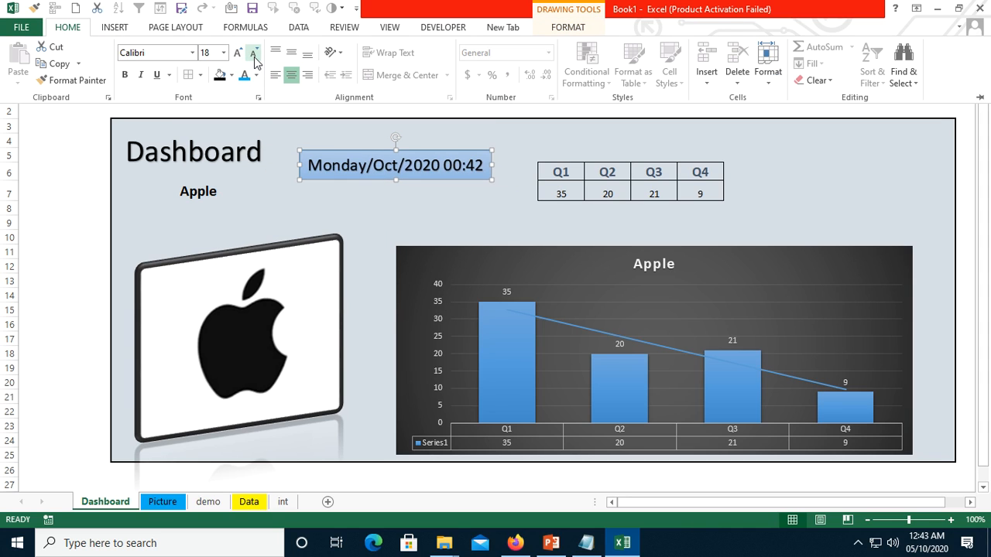
{"action": "left_click", "coordinate": [798, 154]}
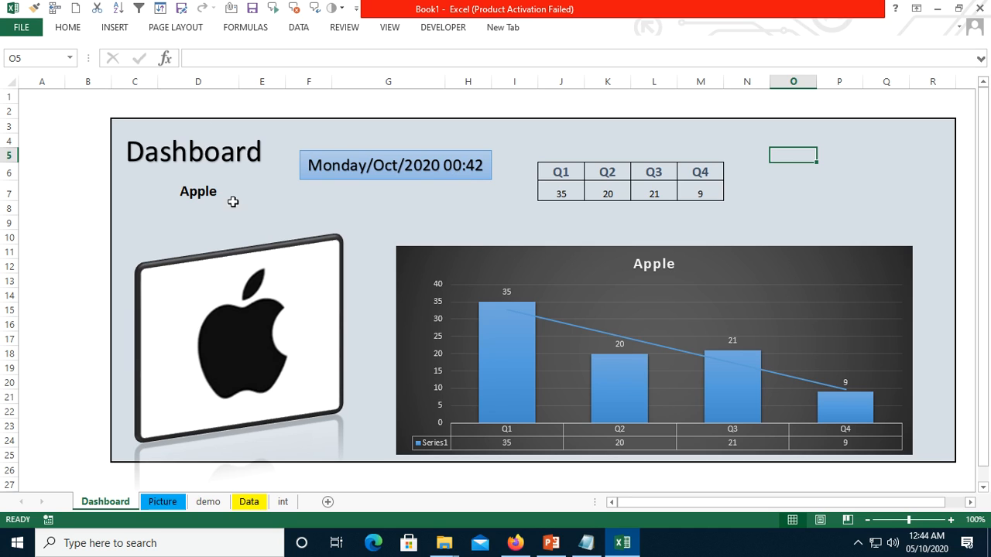
- Choose Google as the company in D7 to test the picture, quarterly values, chart and title
{"action": "left_click", "coordinate": [201, 195]}
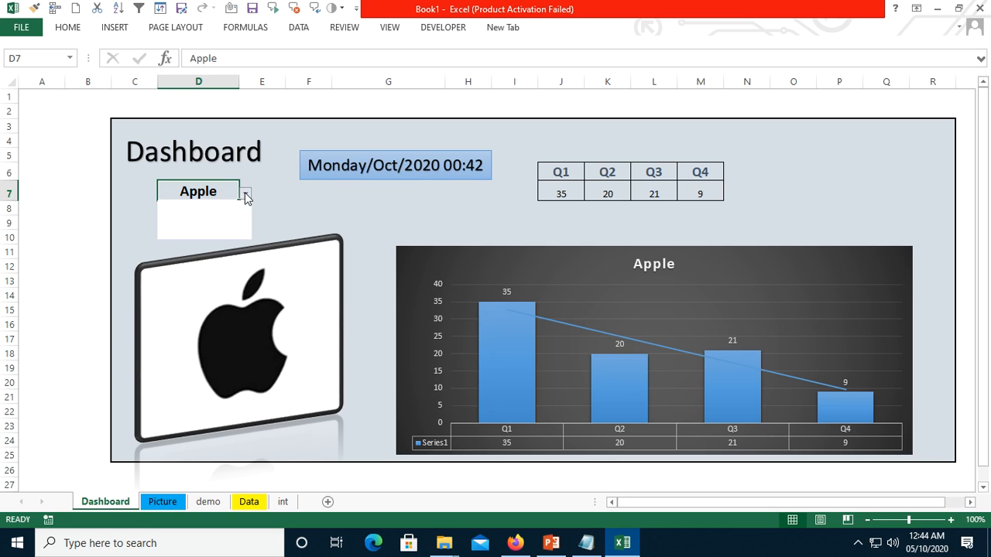
{"action": "left_click", "coordinate": [245, 194]}
{"action": "left_click", "coordinate": [210, 206]}
{"action": "left_click", "coordinate": [315, 216]}
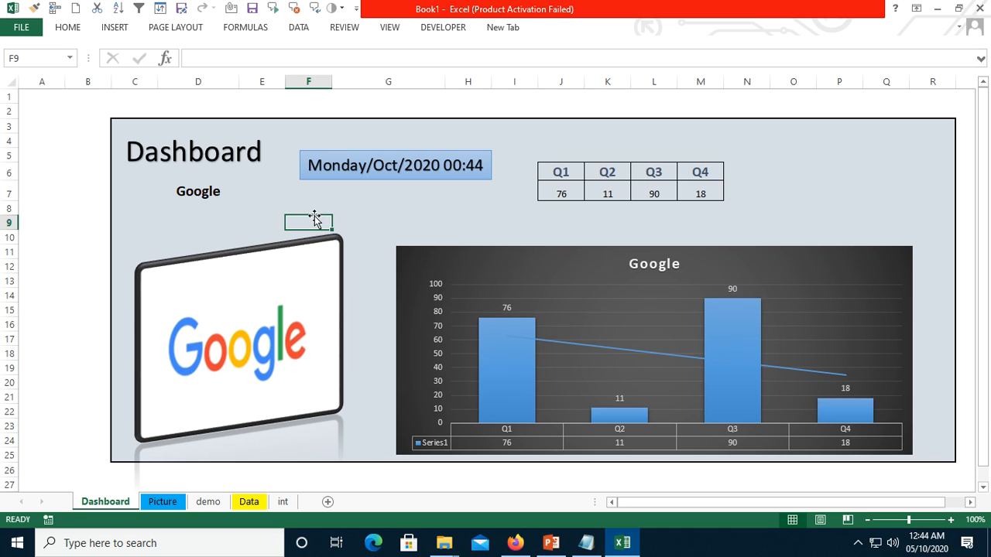
- Switch the company in D7 to Samsung and check its Q1 to Q4 values in the quarterly table
{"action": "left_click", "coordinate": [230, 195]}
{"action": "left_click", "coordinate": [244, 194]}
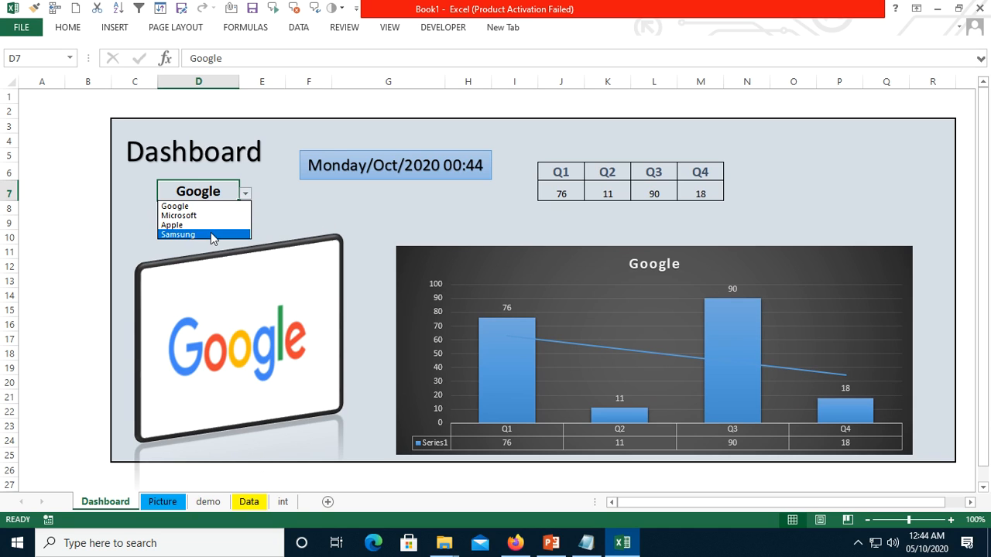
{"action": "left_click", "coordinate": [211, 233]}
{"action": "left_click", "coordinate": [328, 224]}
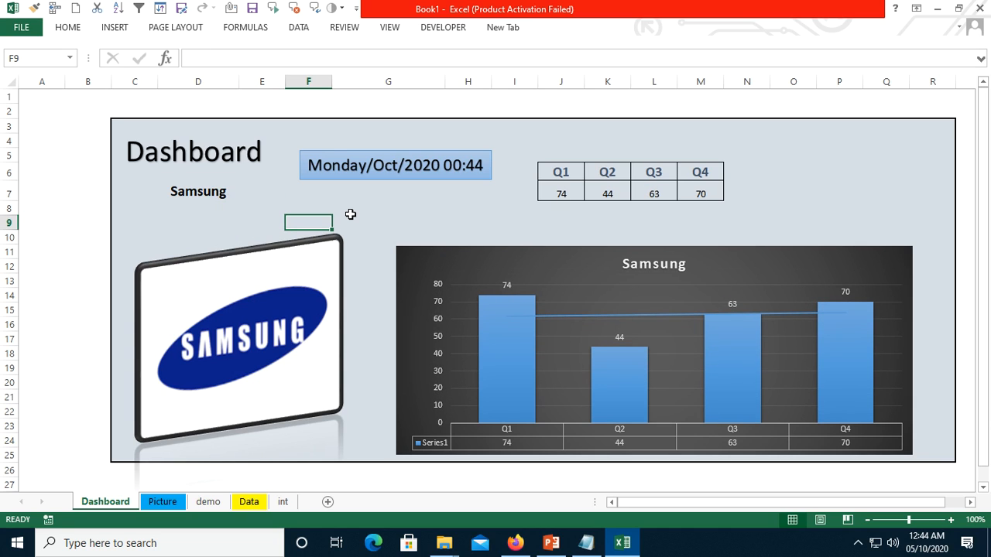
{"action": "left_click", "coordinate": [561, 192]}
{"action": "left_click", "coordinate": [694, 192]}
- Switch the company in D7 to Apple
{"action": "left_click", "coordinate": [219, 191]}
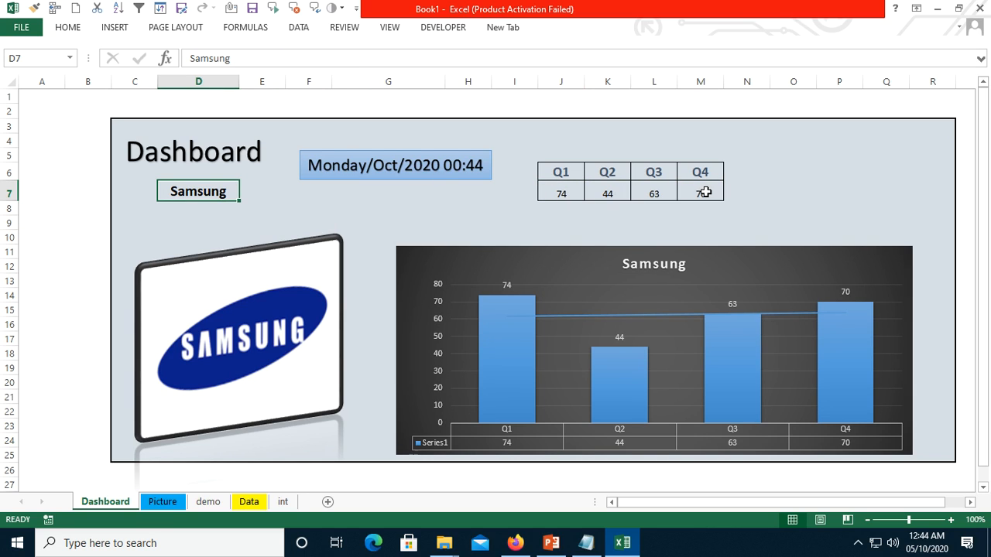
{"action": "left_click", "coordinate": [244, 194]}
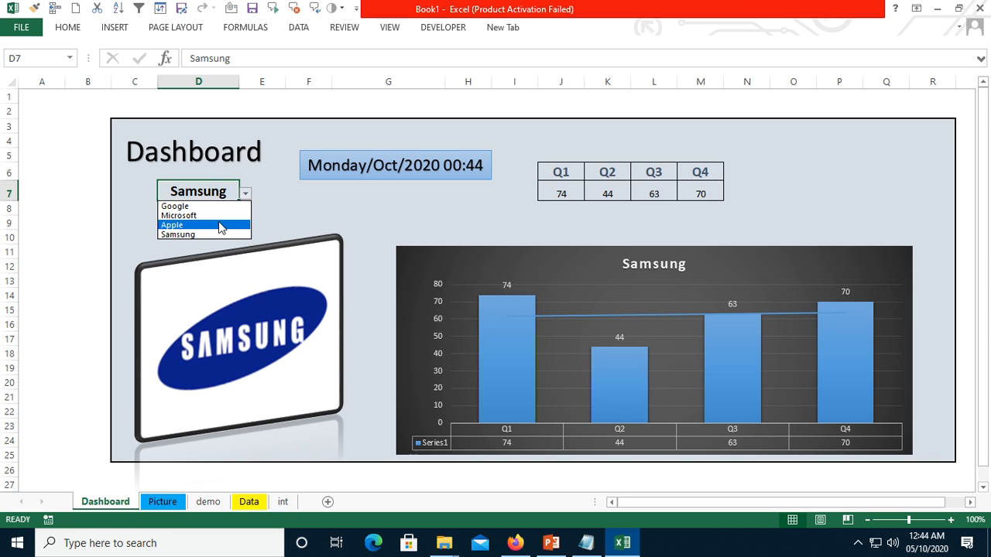
{"action": "left_click", "coordinate": [220, 226]}
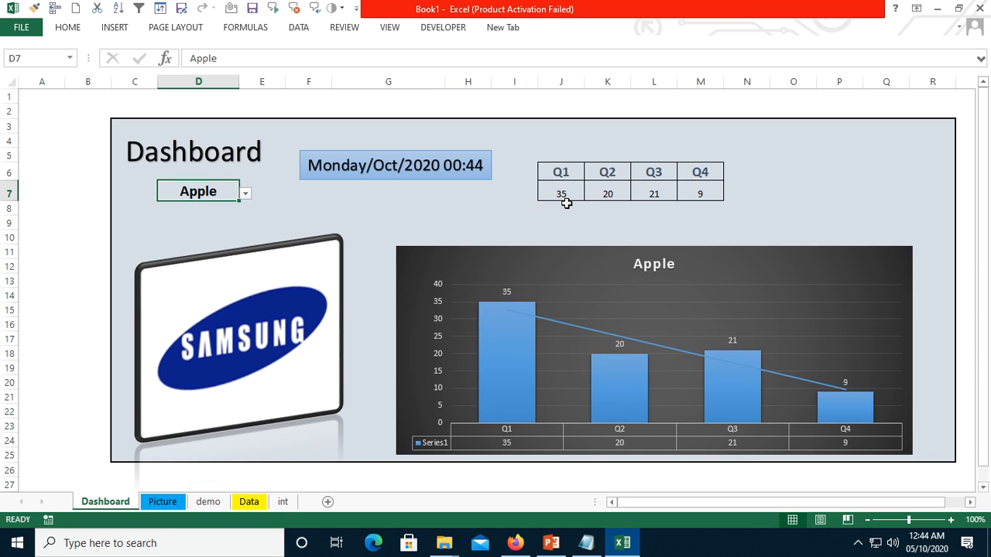
- Check Apple's quarterly values in row 4 of the Data sheet and return to the Dashboard sheet
{"action": "left_click", "coordinate": [248, 503]}
{"action": "left_click_drag", "start_coordinate": [111, 150], "coordinate": [155, 147]}
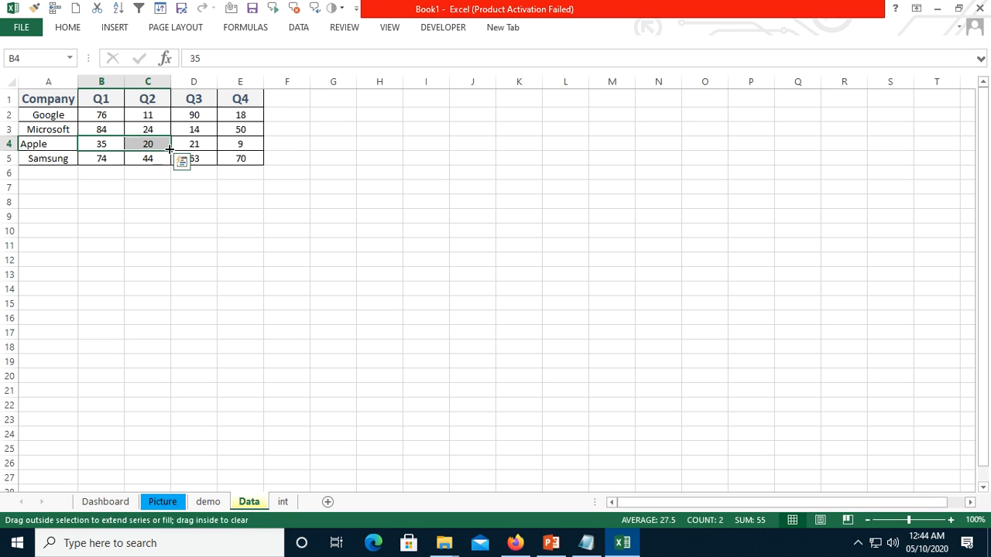
{"action": "left_click", "coordinate": [124, 501]}
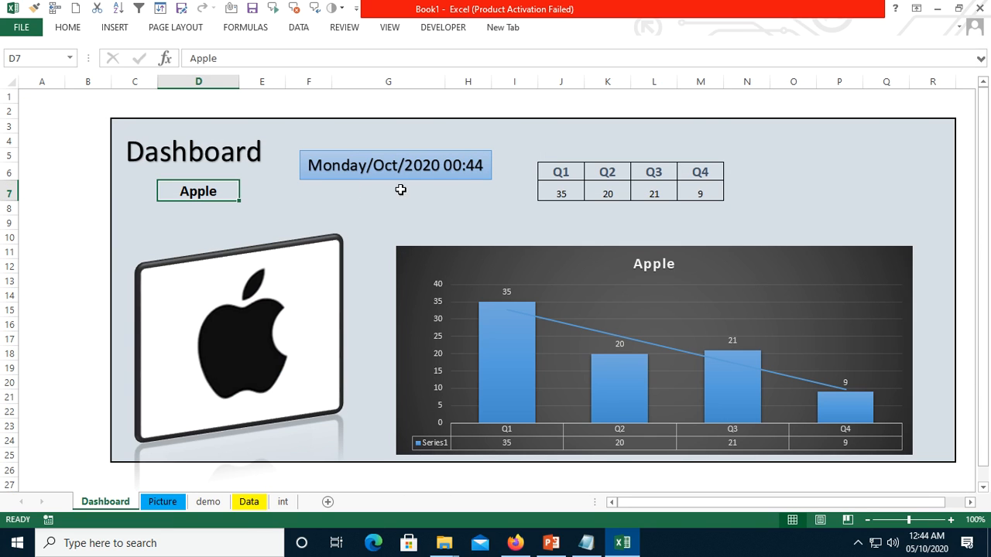
{"action": "left_click", "coordinate": [575, 134]}
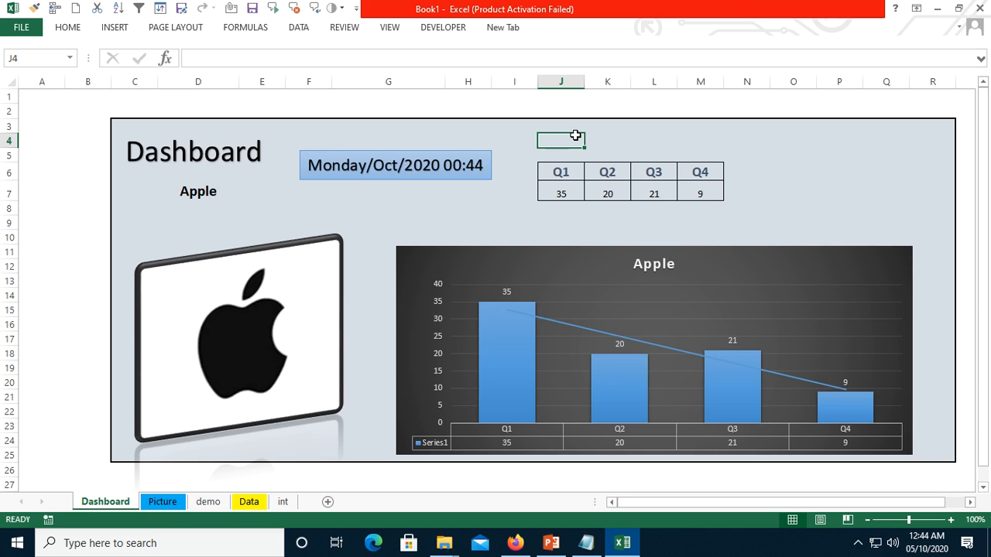
{"action": "left_click", "coordinate": [887, 266]}
{"action": "left_click", "coordinate": [931, 294]}
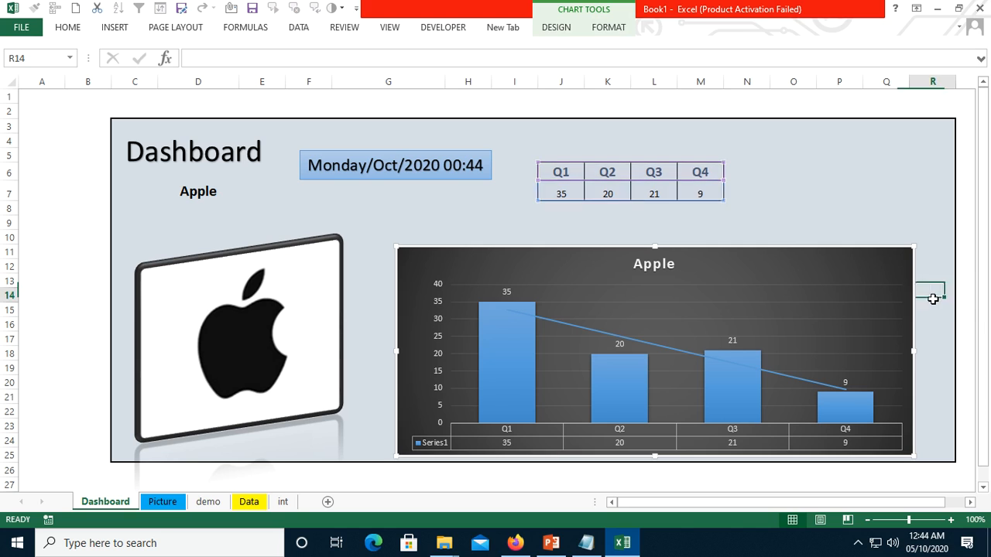
- Try out a legend on the column chart without keeping it, and remove the chart's data labels
{"action": "left_click", "coordinate": [876, 287]}
{"action": "left_click", "coordinate": [931, 311]}
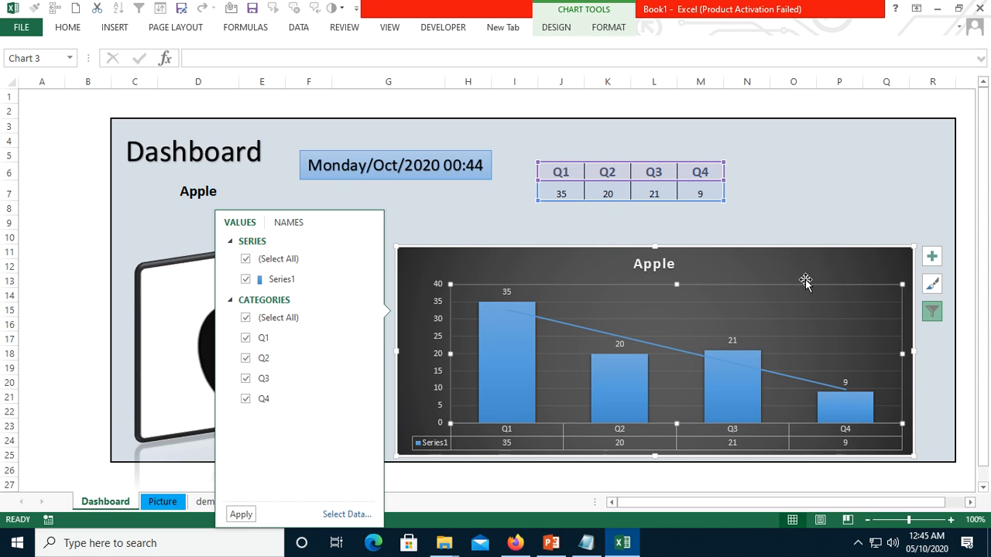
{"action": "left_click", "coordinate": [932, 258]}
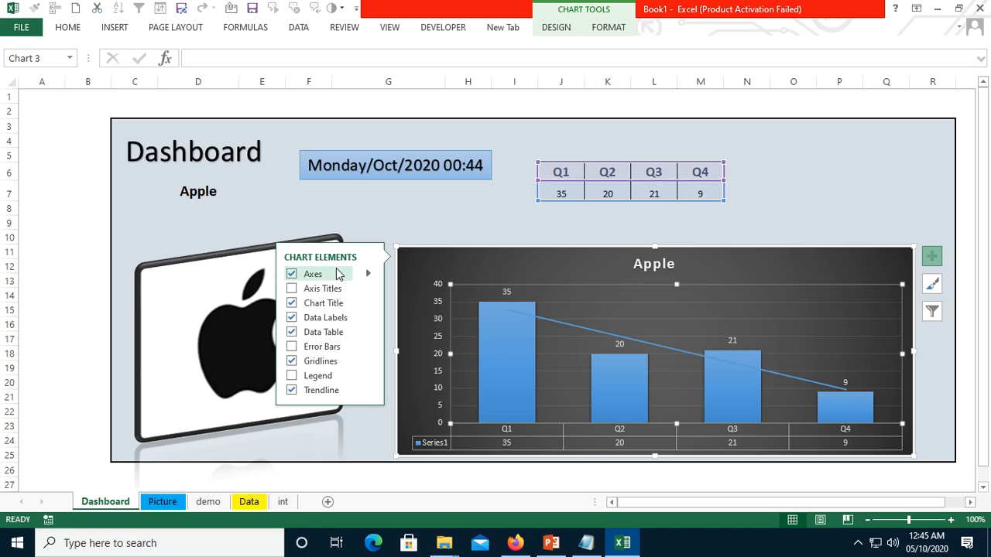
{"action": "left_click", "coordinate": [292, 377]}
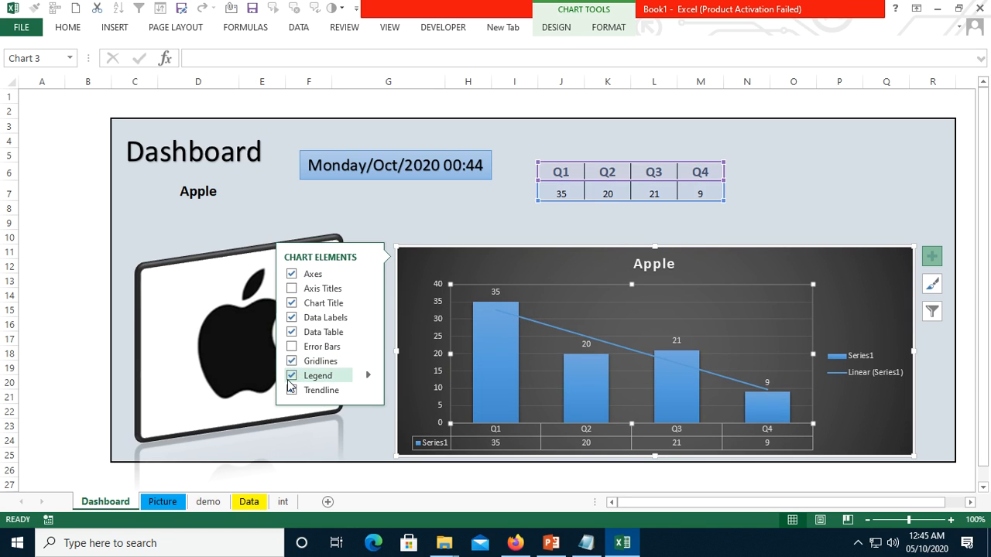
{"action": "left_click", "coordinate": [292, 375]}
{"action": "left_click", "coordinate": [291, 318]}
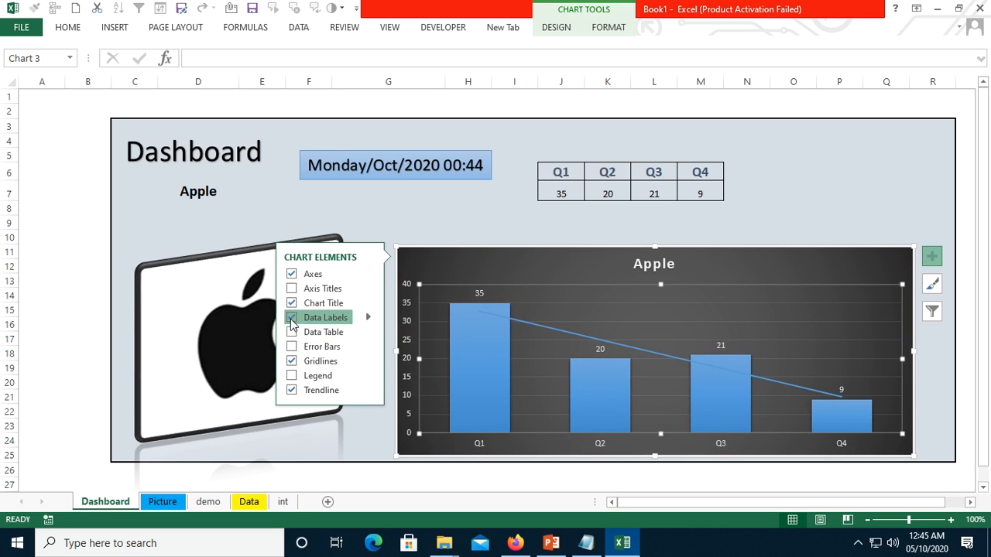
{"action": "left_click", "coordinate": [832, 195]}
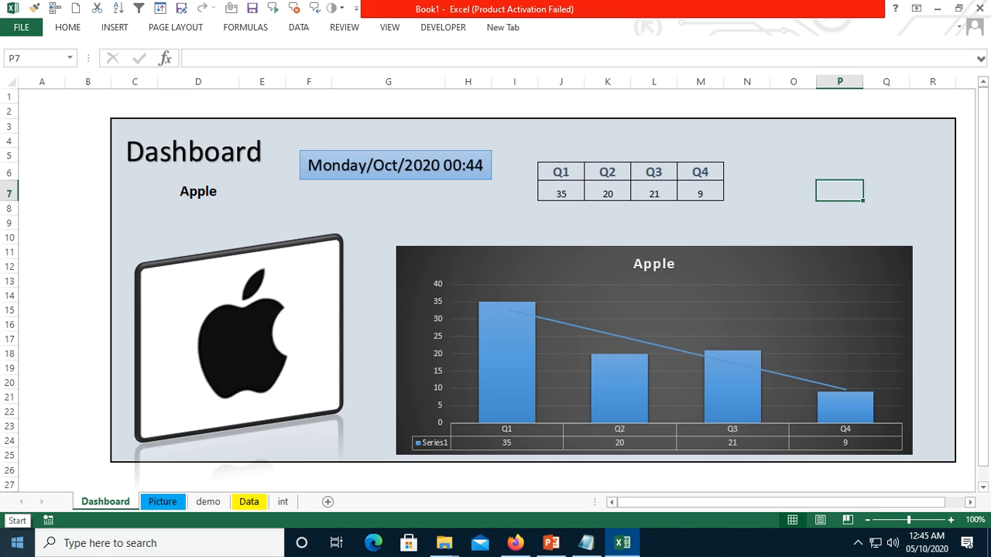
- Set the company in D7 to Google so the linked picture, quarterly values and chart update
{"action": "left_click", "coordinate": [266, 338]}
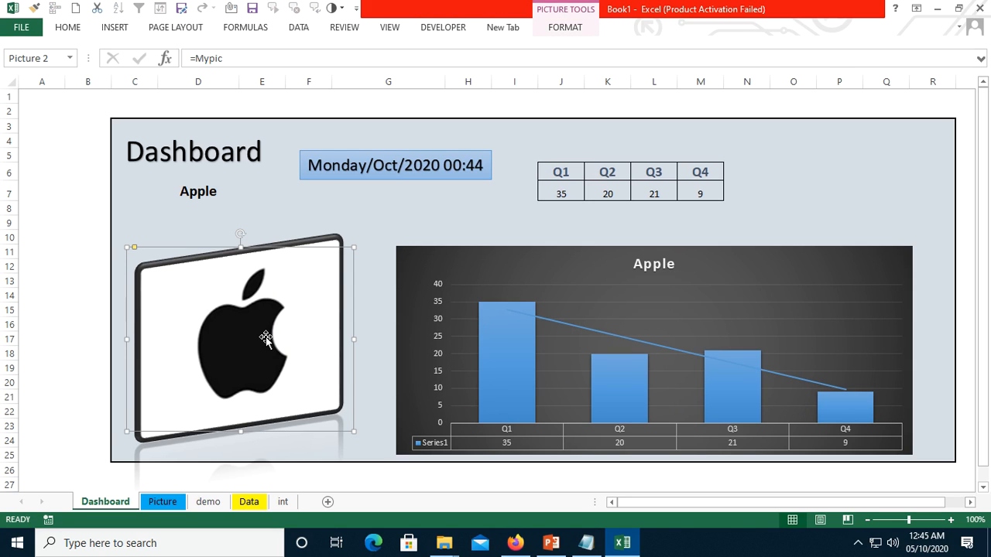
{"action": "left_click", "coordinate": [195, 192]}
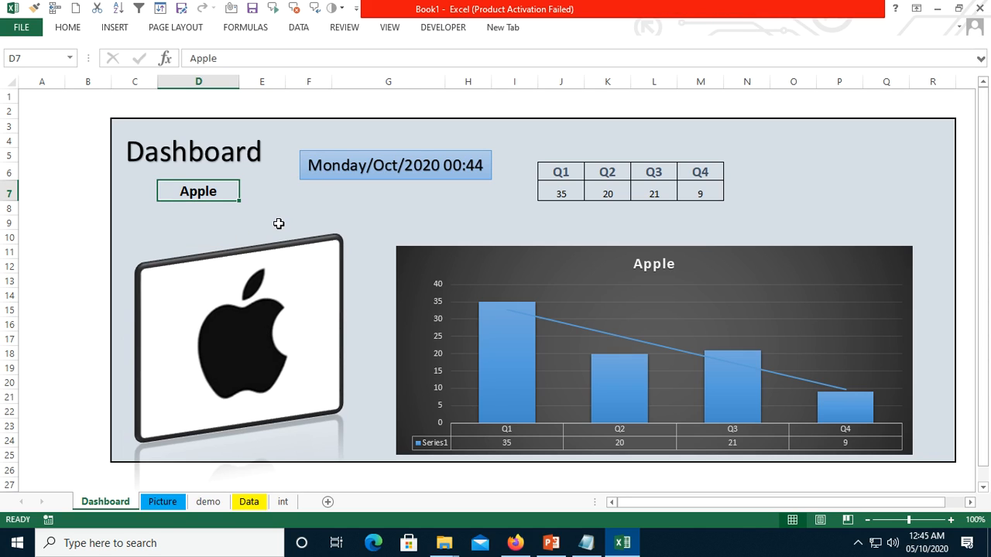
{"action": "left_click", "coordinate": [251, 191]}
{"action": "left_click", "coordinate": [180, 193]}
{"action": "left_click", "coordinate": [245, 193]}
{"action": "left_click", "coordinate": [178, 204]}
{"action": "left_click", "coordinate": [367, 208]}
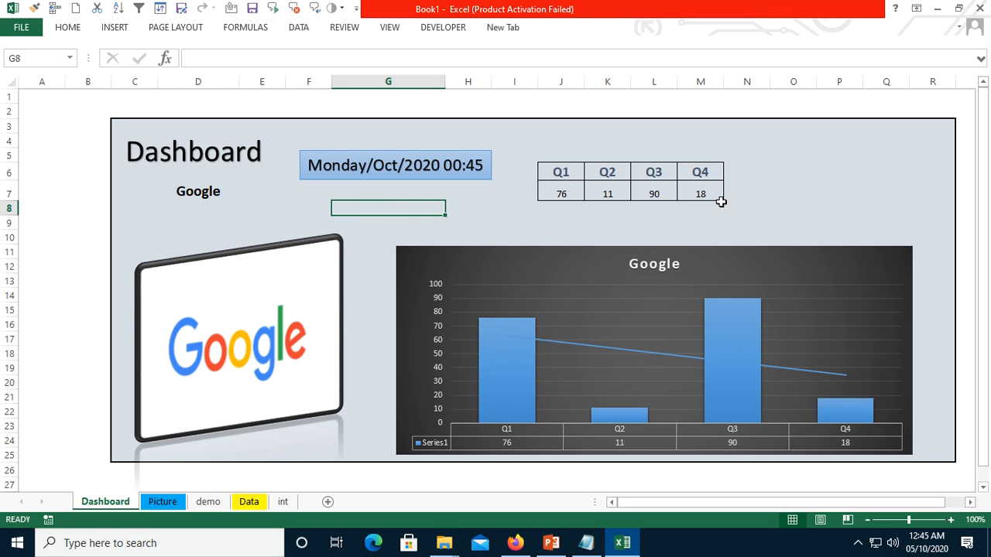
- Look over the pictures on the demo sheet and return to the Dashboard sheet
{"action": "left_click", "coordinate": [792, 156]}
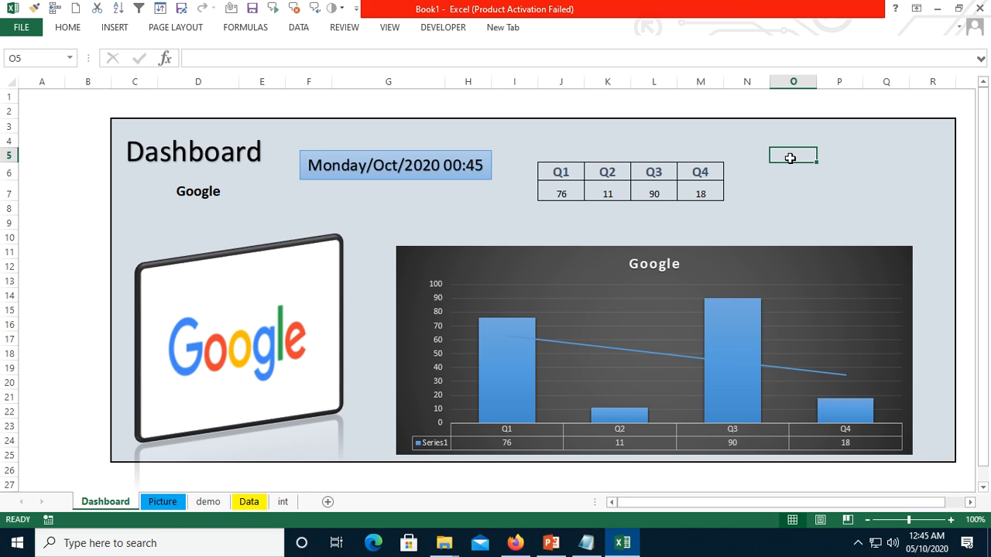
{"action": "left_click", "coordinate": [209, 503]}
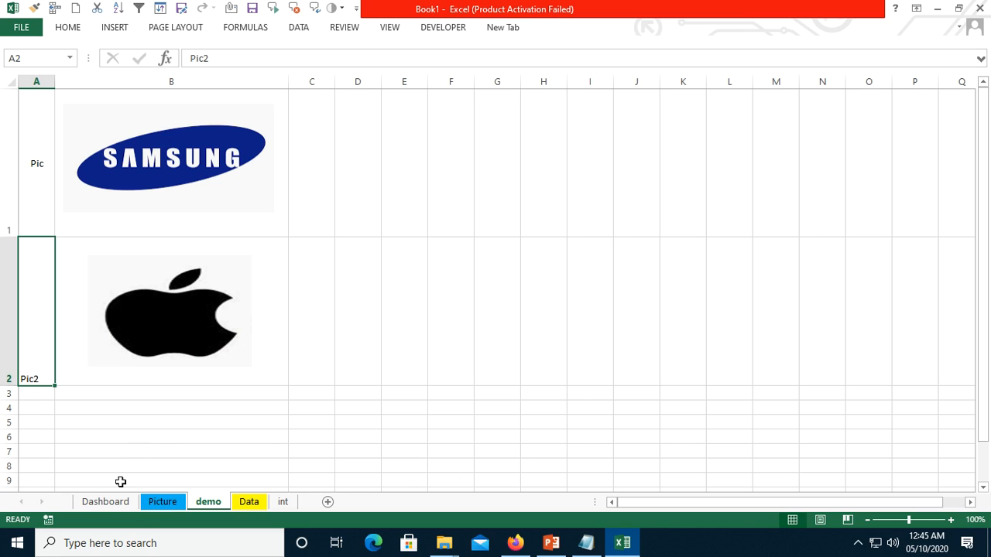
{"action": "left_click", "coordinate": [109, 501]}
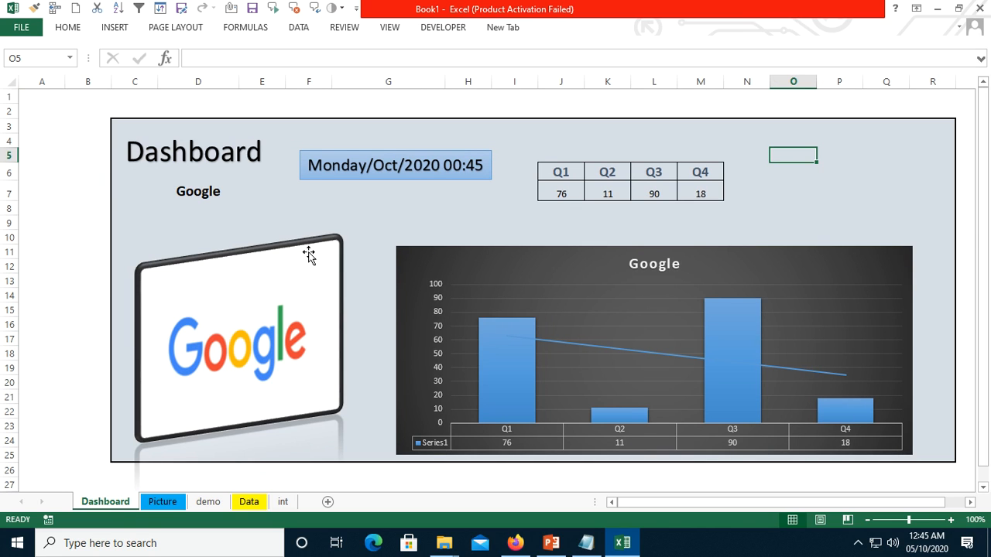